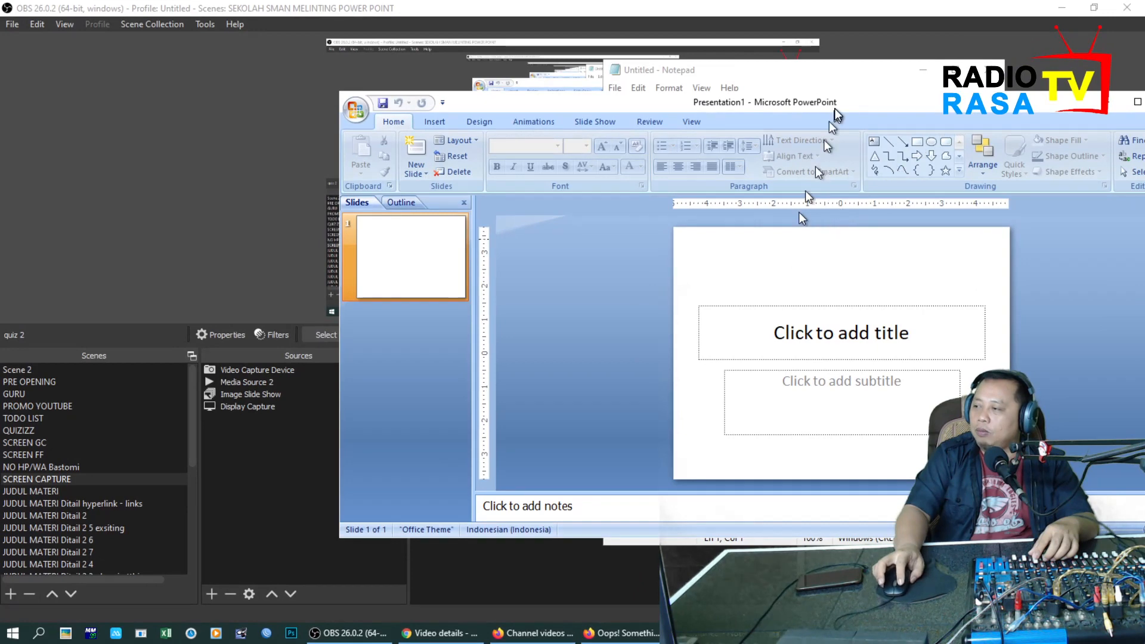
Set the presentation's slide size to On-screen Show (16:9) in the page setup.
left_click_drag(835, 111, 618, 188)
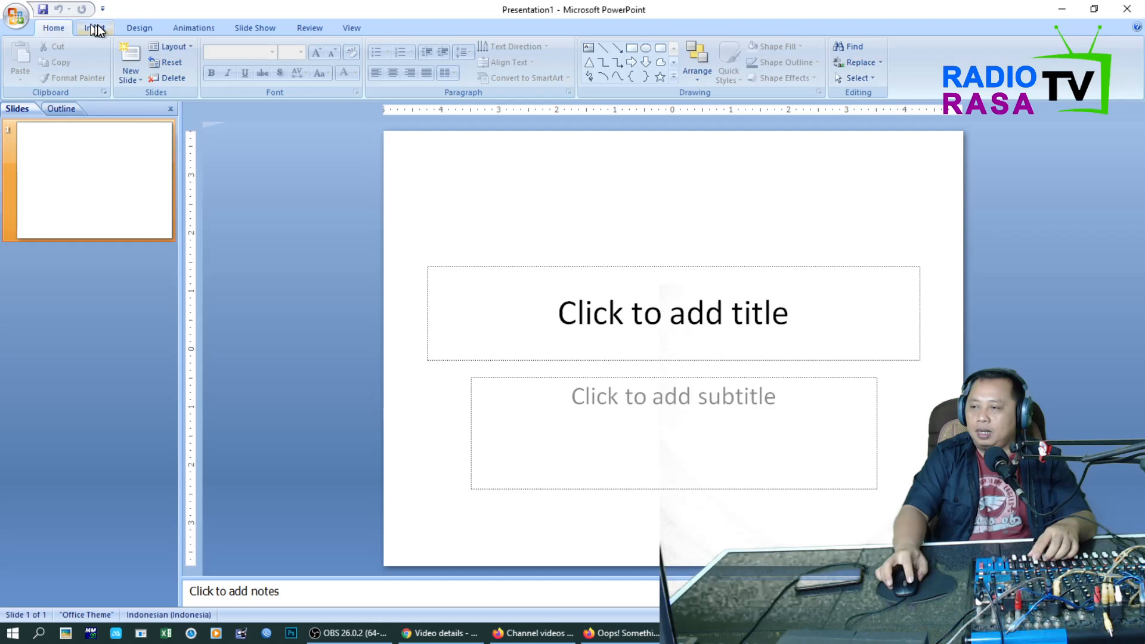
left_click(138, 28)
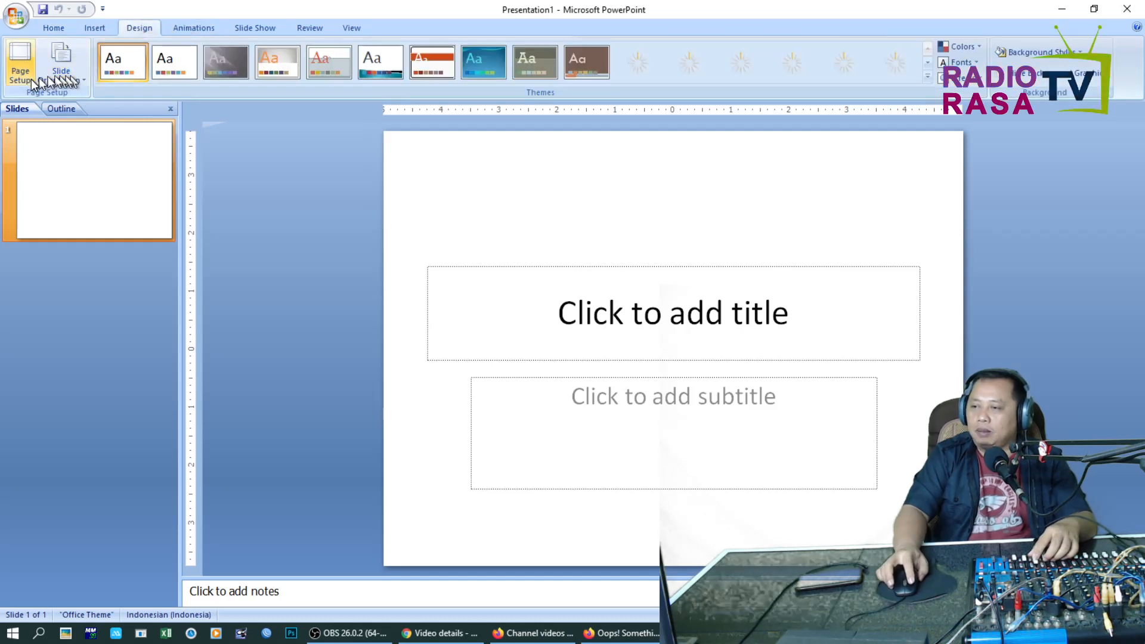
left_click(20, 62)
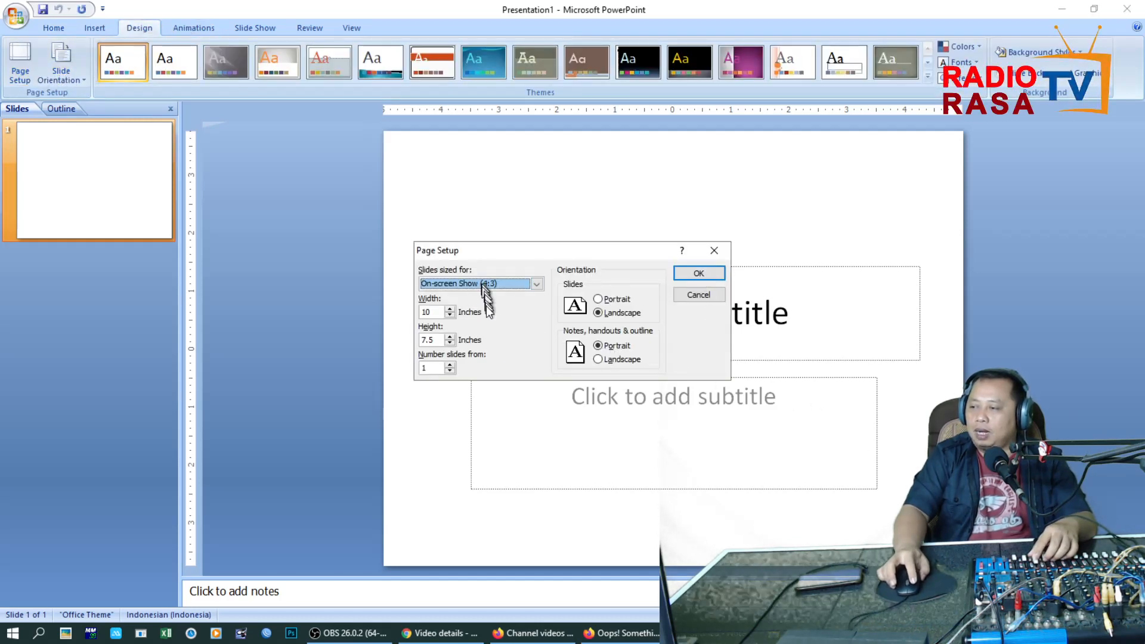
left_click(502, 283)
left_click(501, 301)
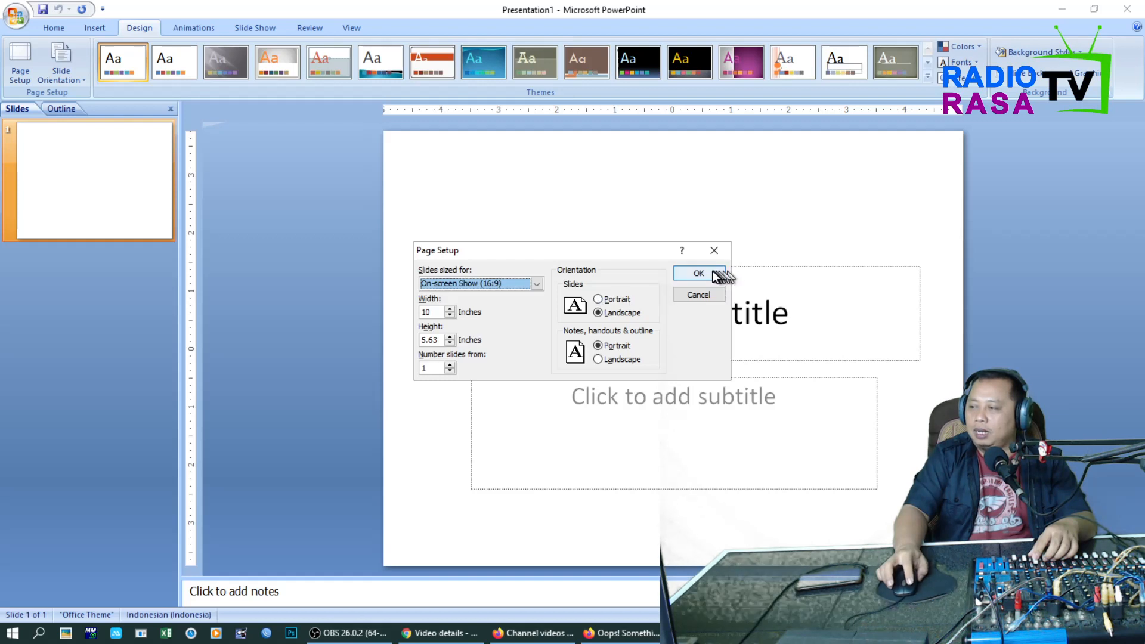
left_click(713, 275)
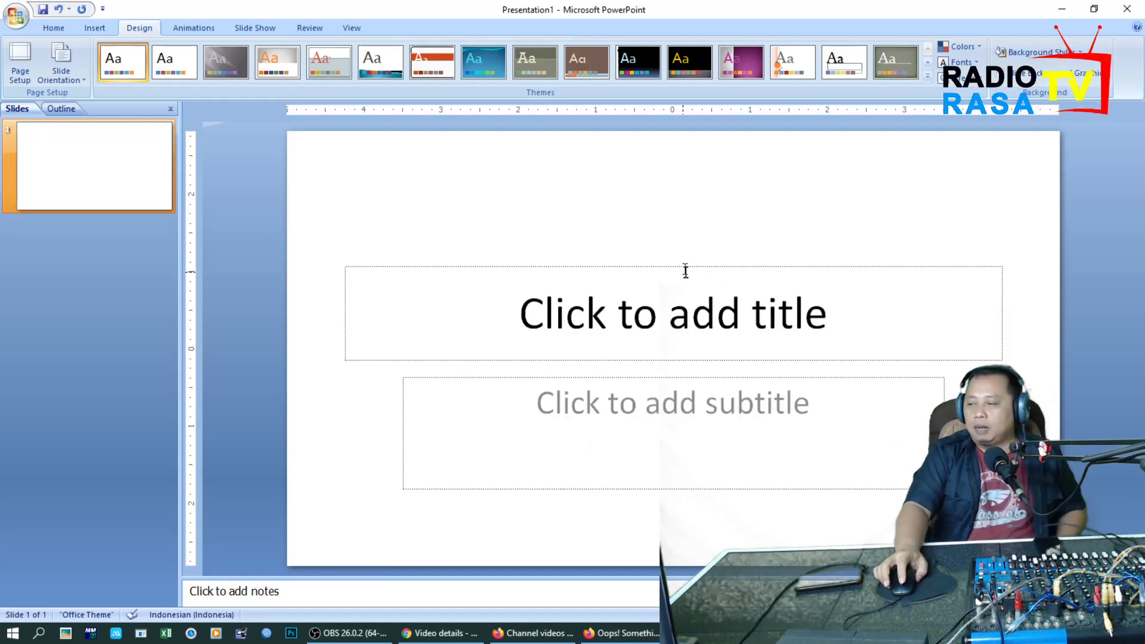
Switch to OBS and enlarge and reposition the Video Capture Device webcam overlay in the scene's lower right corner.
left_click(345, 634)
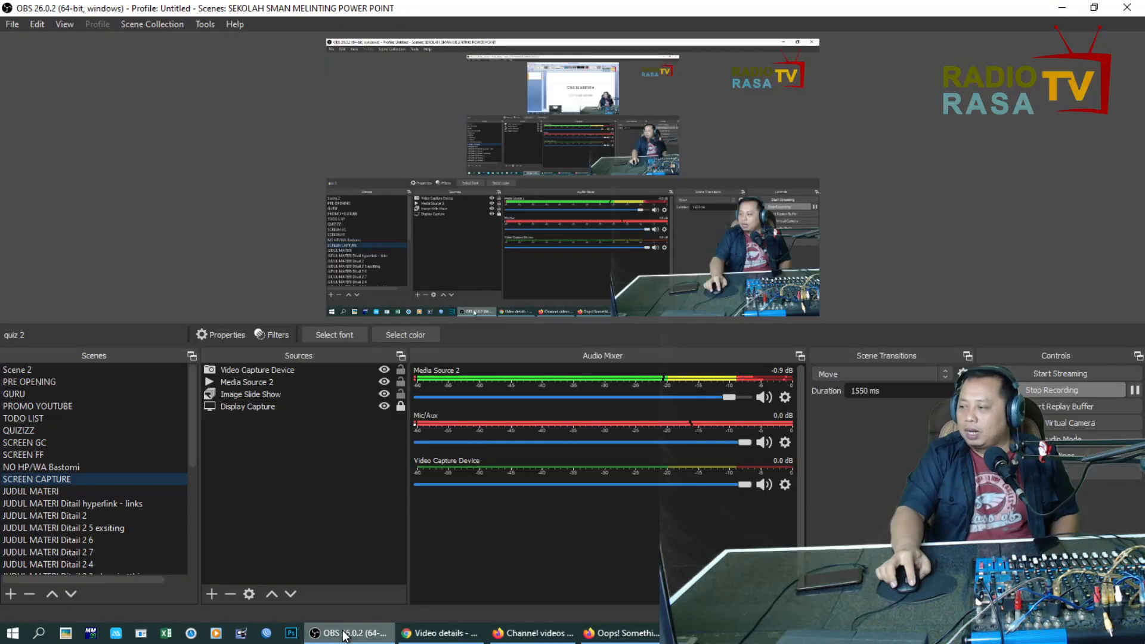
left_click_drag(765, 282, 780, 313)
left_click_drag(908, 195, 1012, 127)
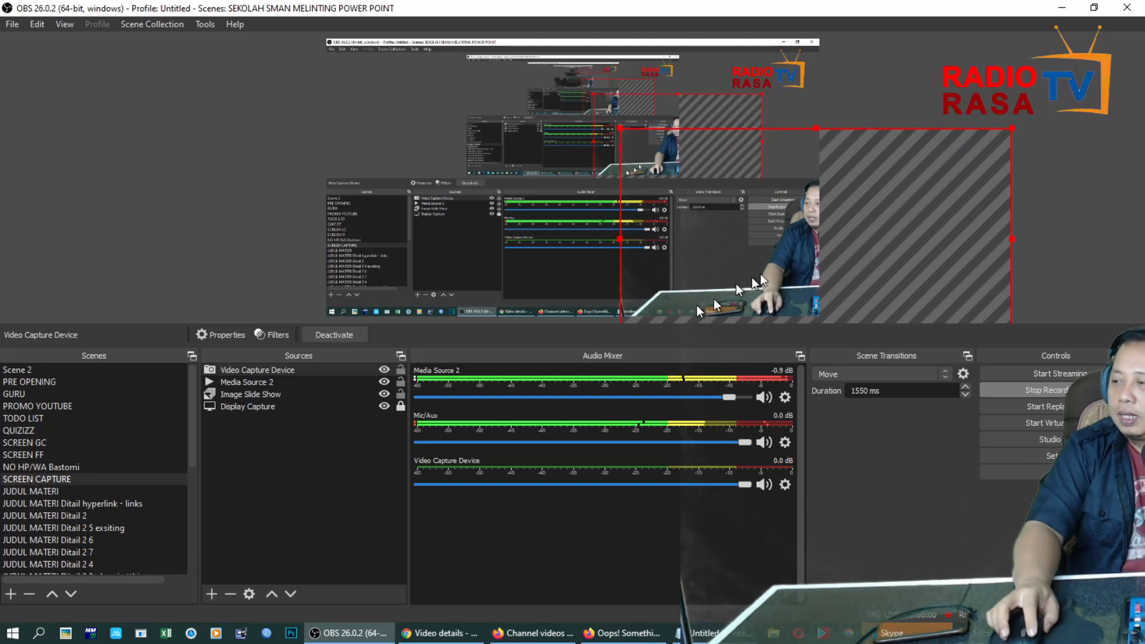
left_click_drag(793, 255, 746, 274)
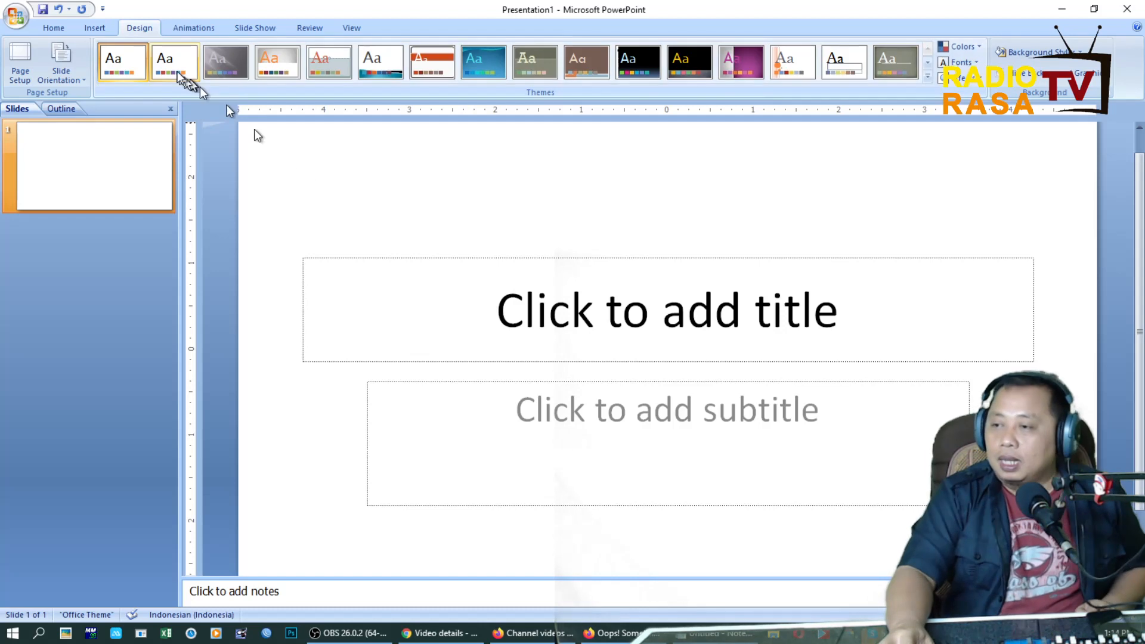
Enter "Tes Hyperlink" as the slide's title in the PowerPoint presentation.
left_click(557, 293)
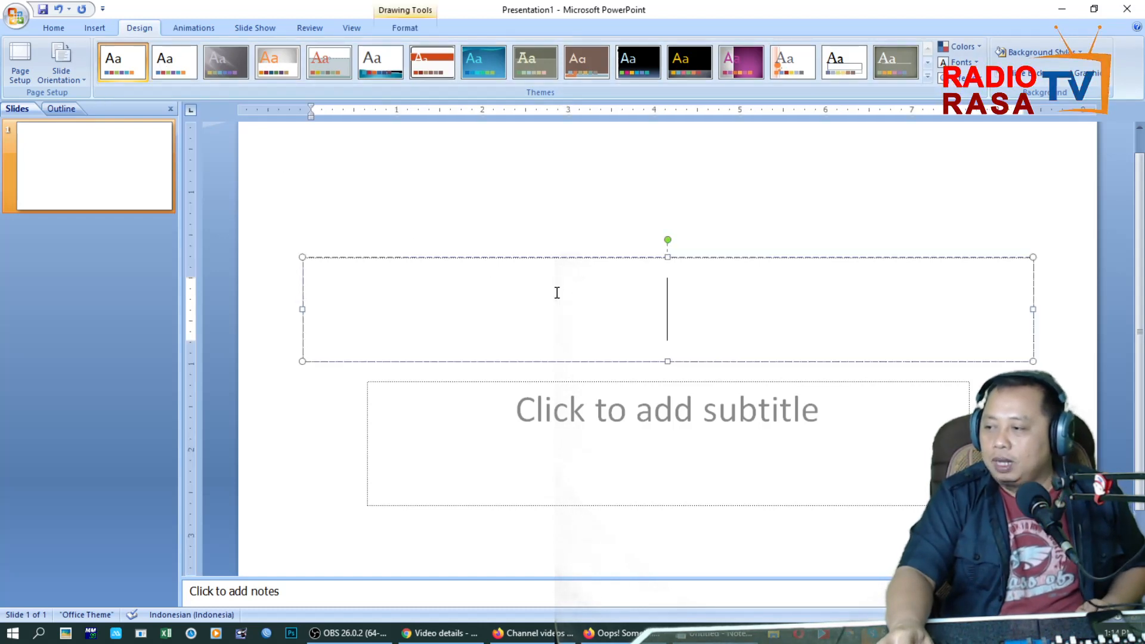
type("Tes Hyperlink")
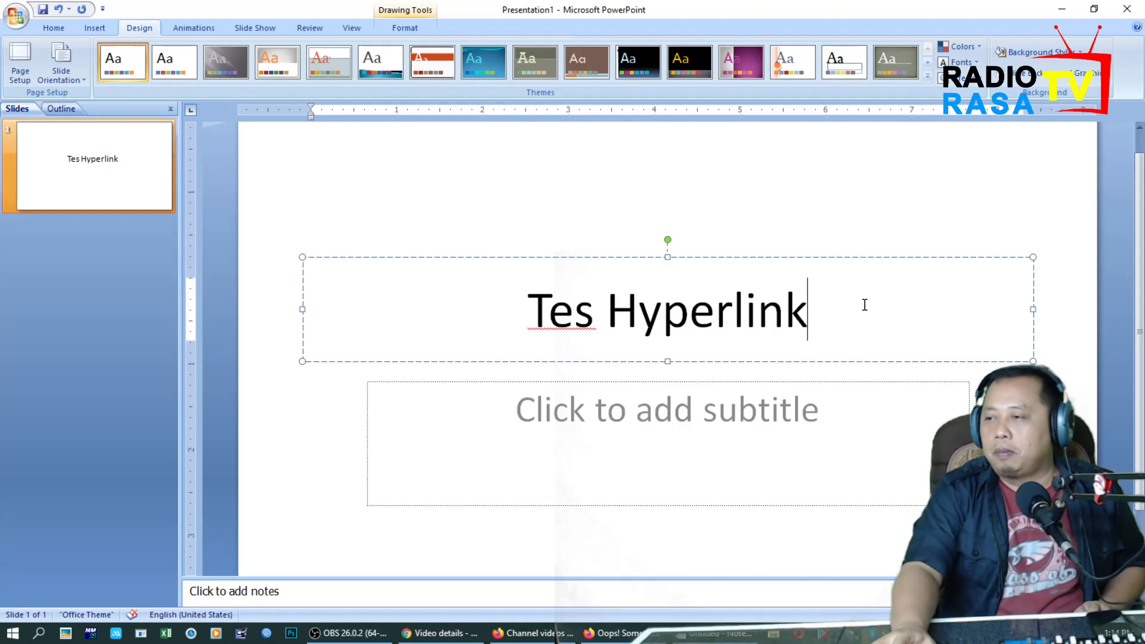
Start a hyperlink on the whole title text and set its display text to "Ke Google.com".
triple_click(529, 320)
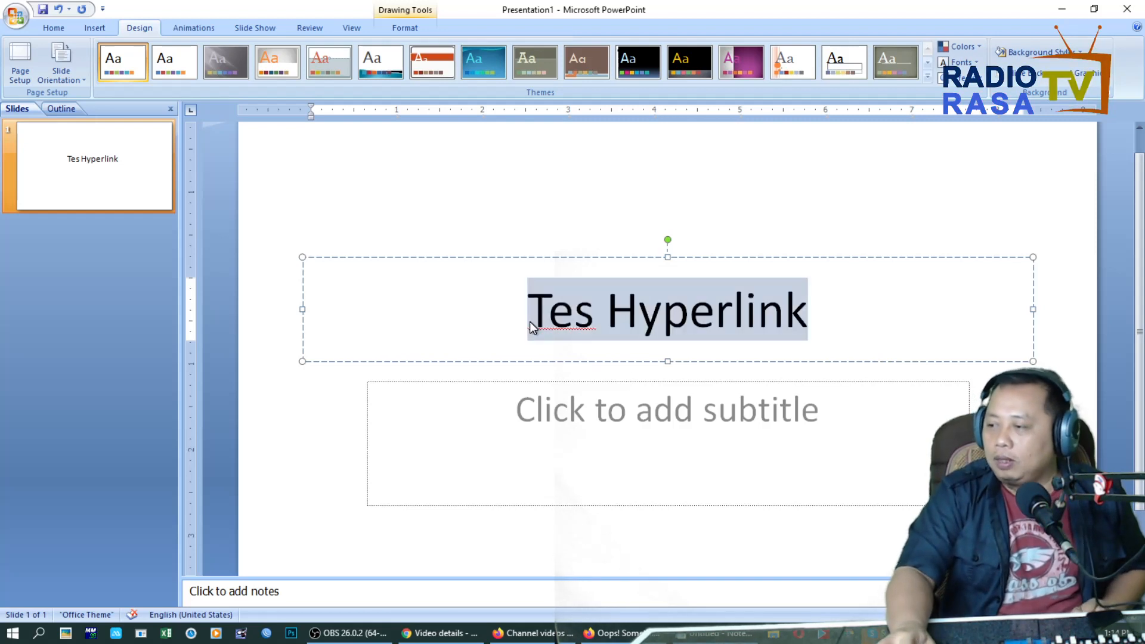
left_click(94, 28)
left_click(260, 79)
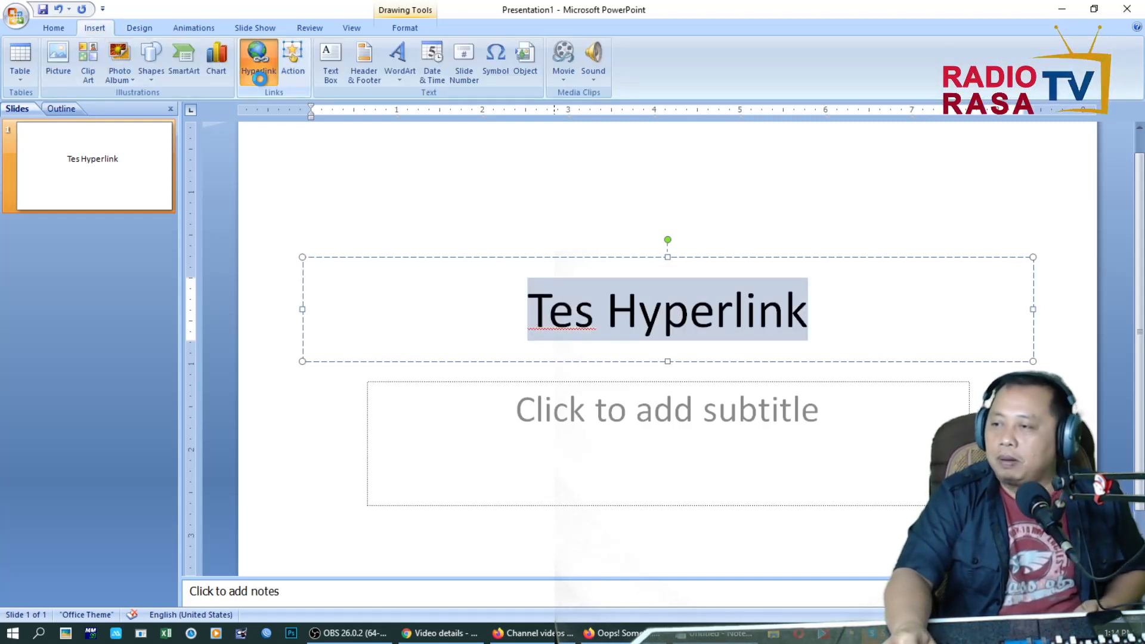
left_click_drag(459, 194, 352, 151)
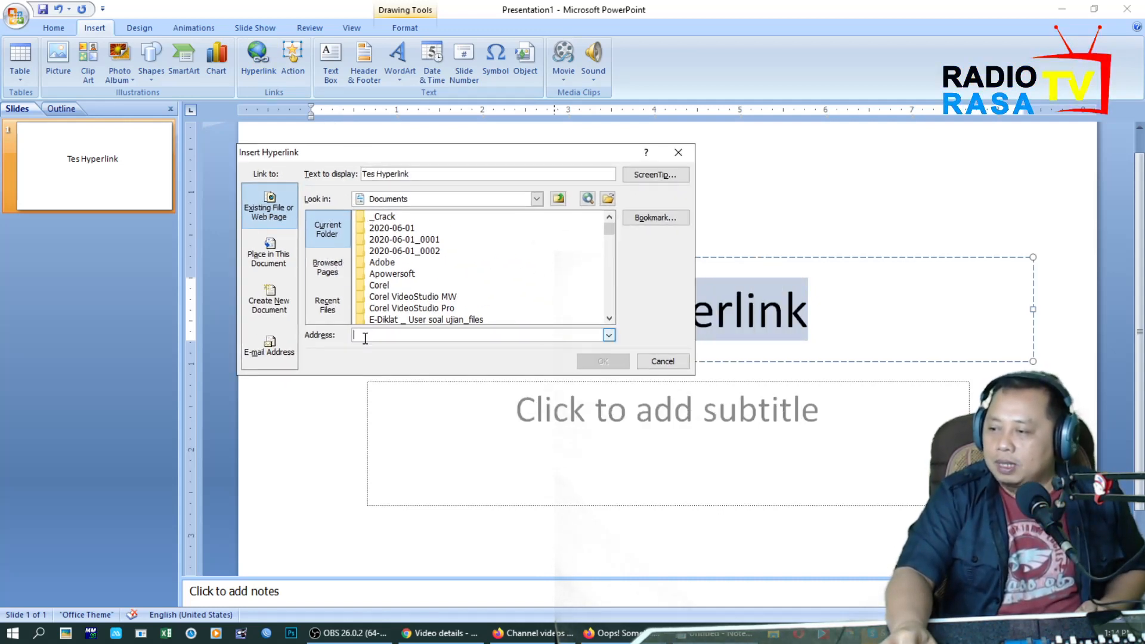
left_click_drag(444, 176, 371, 176)
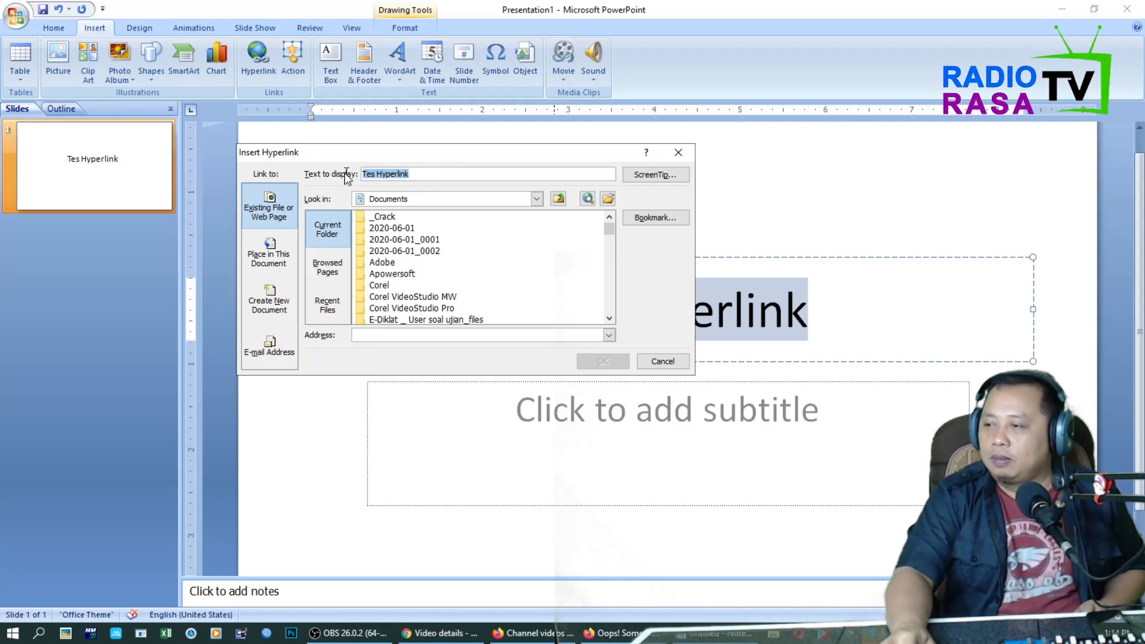
type("Ke Google.com")
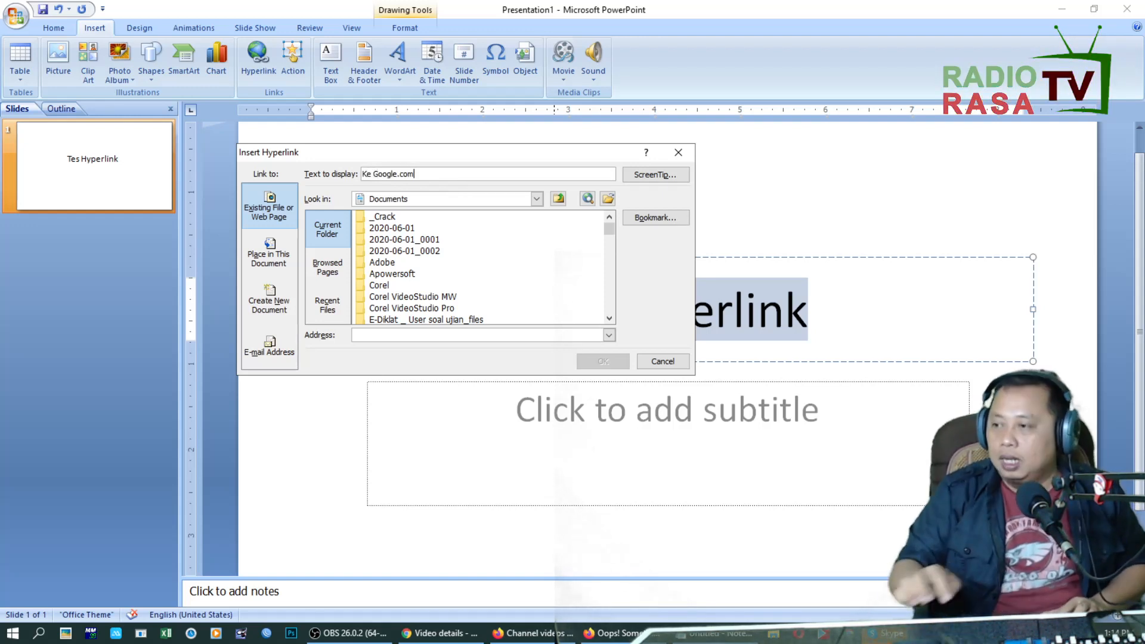
left_click(381, 336)
type("www.")
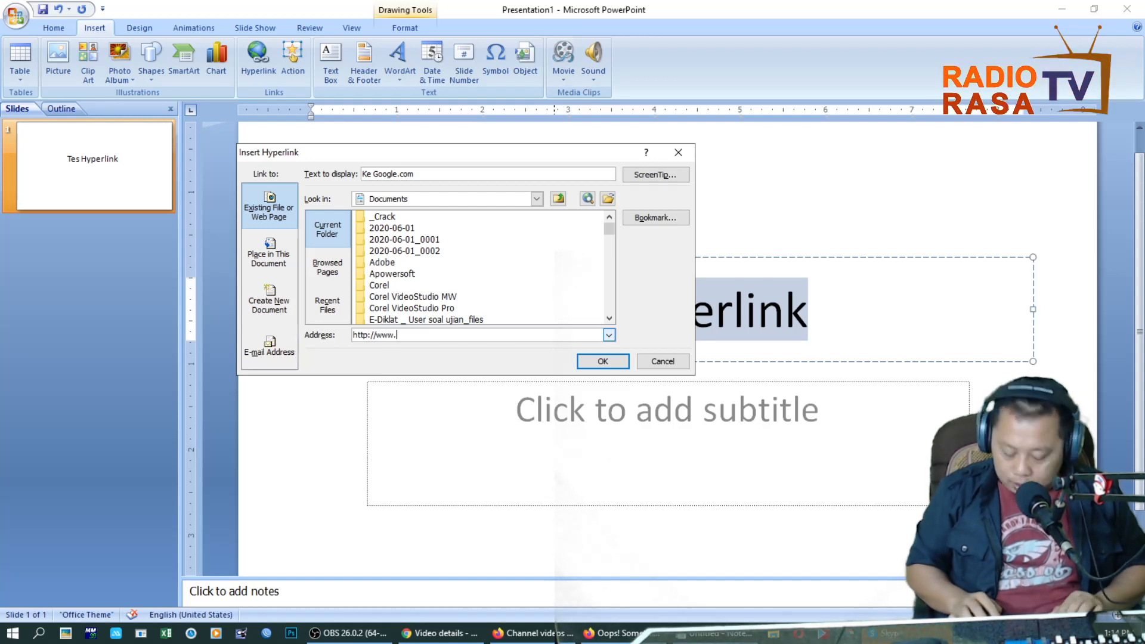
type("google.com")
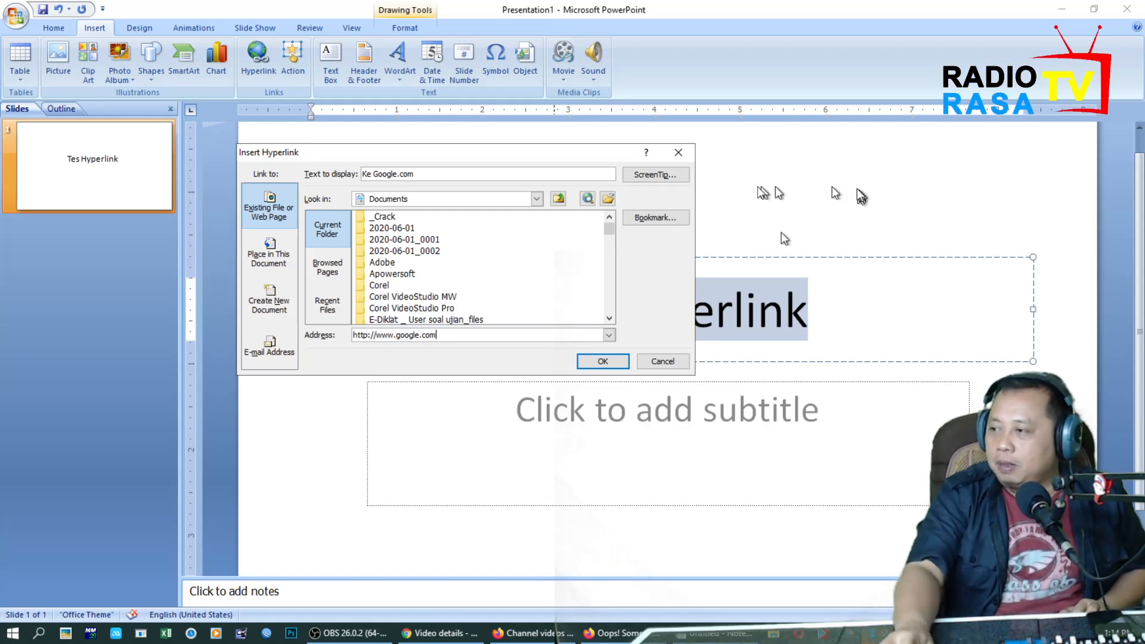
Add the ScreenTip "Silakan klik untuk masuk k google" to the hyperlink and insert the link.
left_click(629, 175)
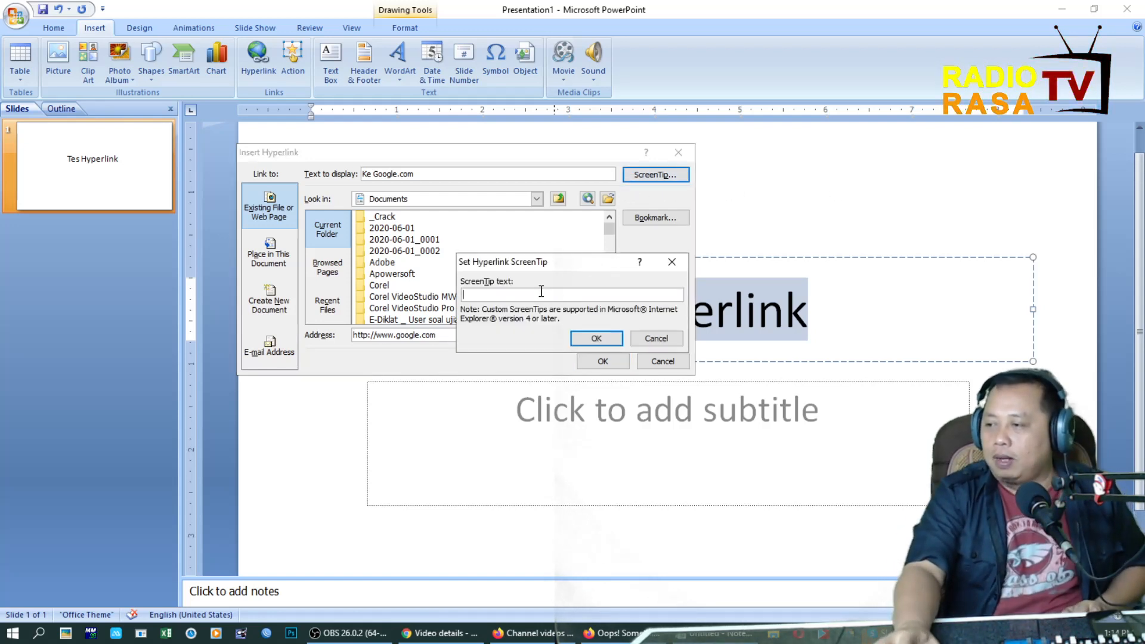
type("Silakan k")
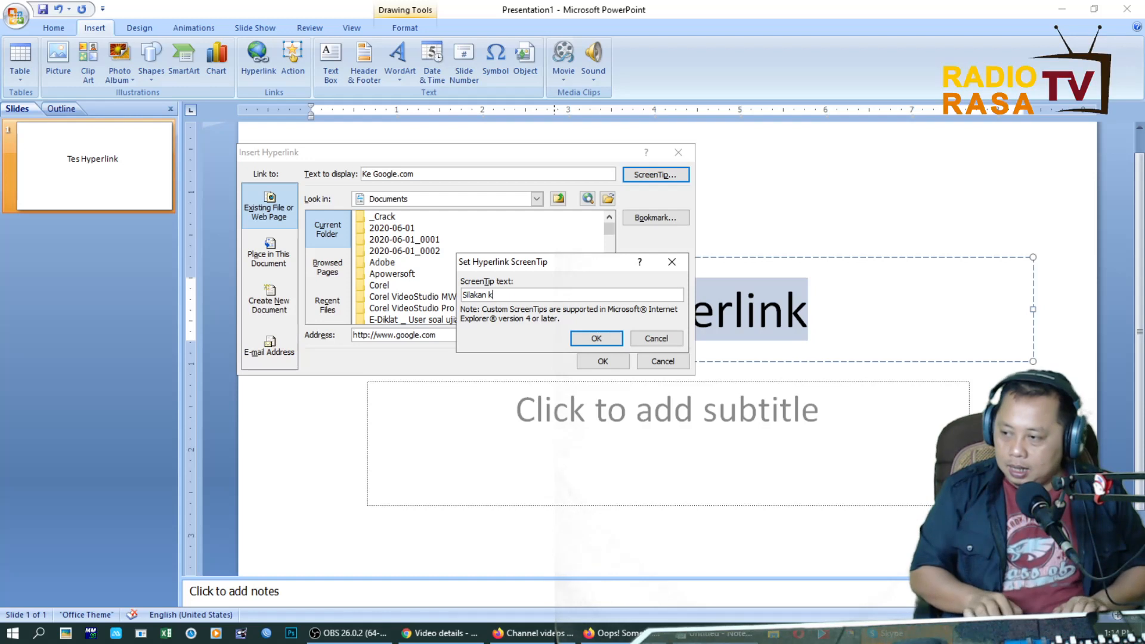
type("lik untuk masuk k ")
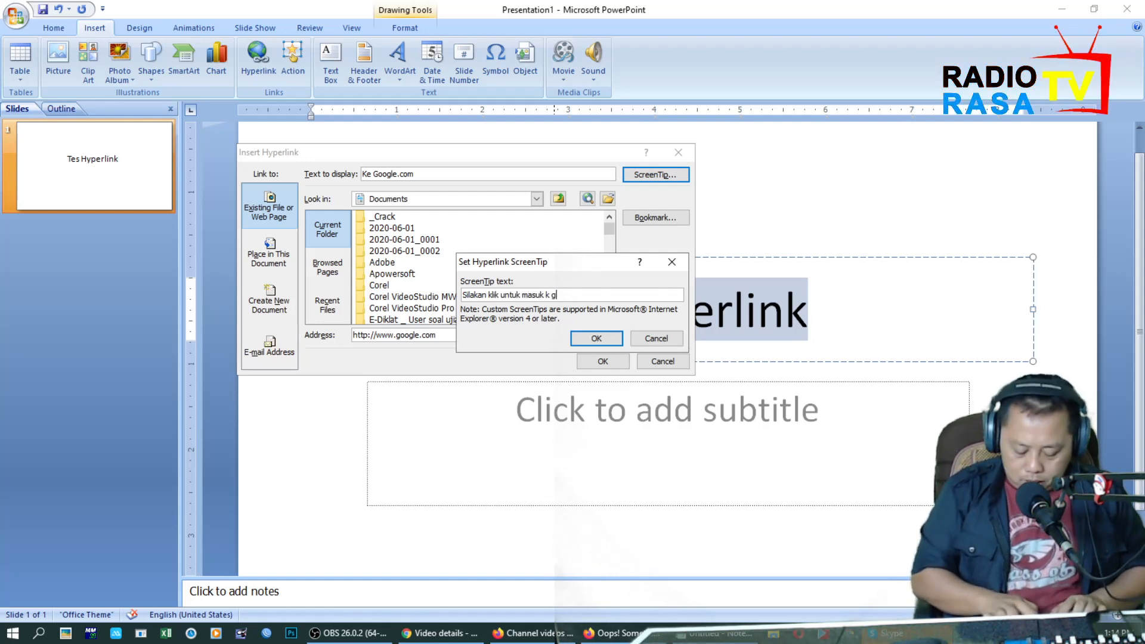
type("google")
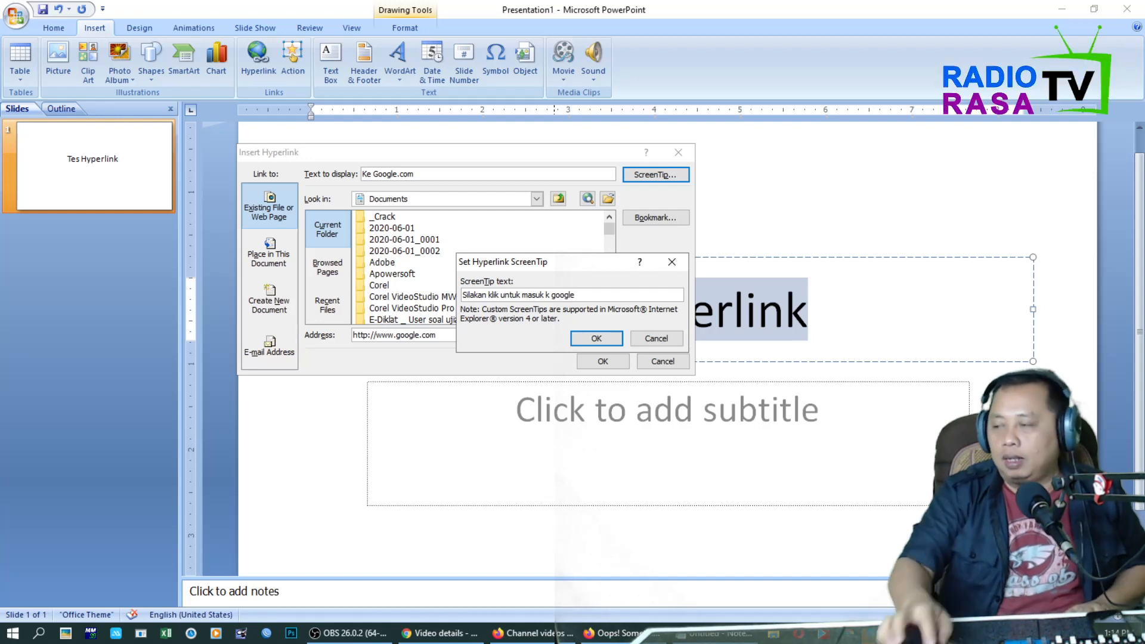
left_click(595, 338)
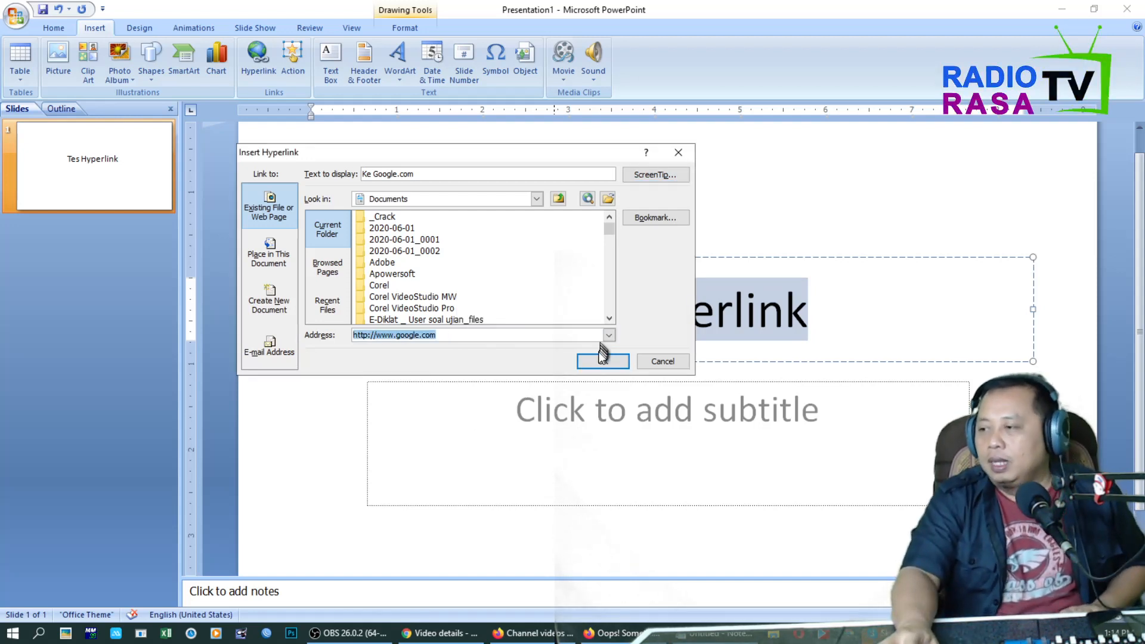
left_click(598, 362)
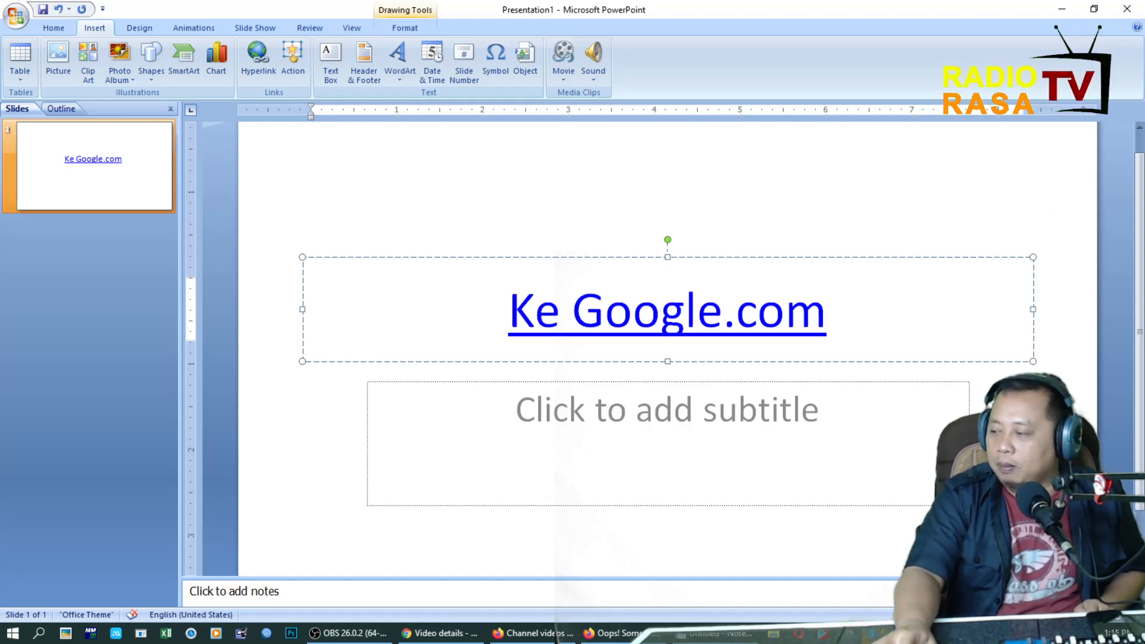
Run the slide show and test the Ke Google.com link by checking the address it opens in Chrome.
key("F5")
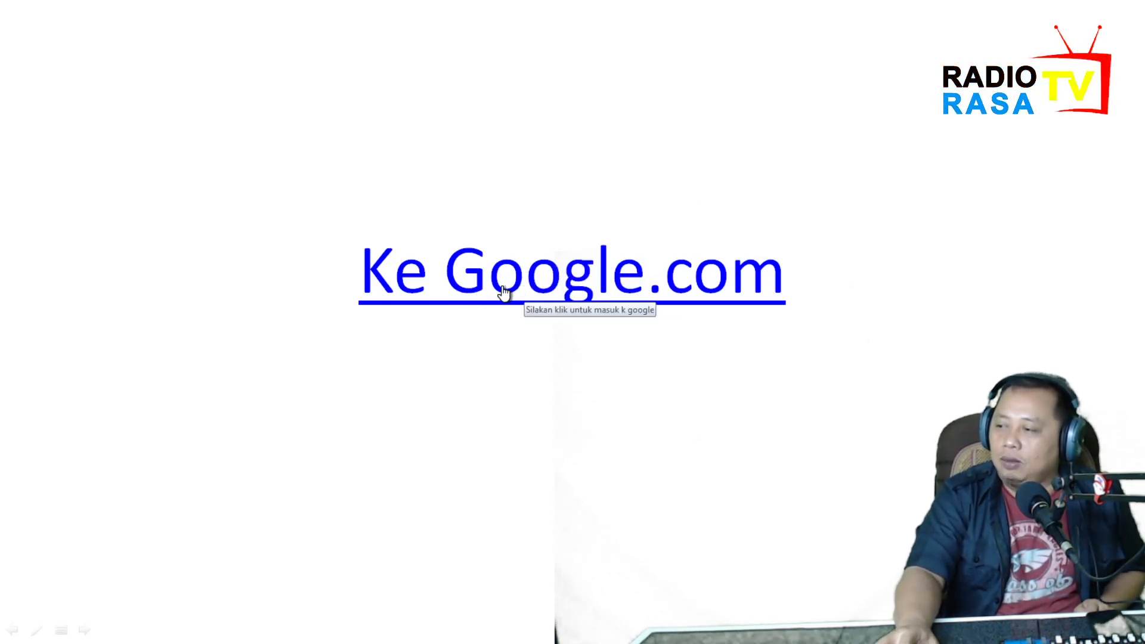
left_click(471, 270)
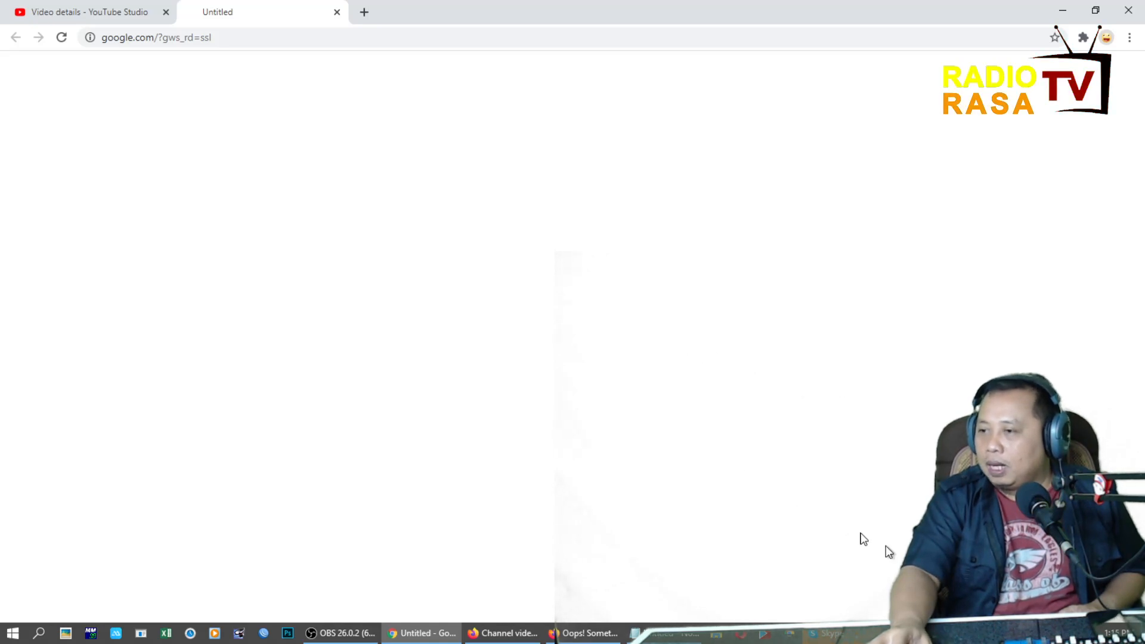
left_click(242, 32)
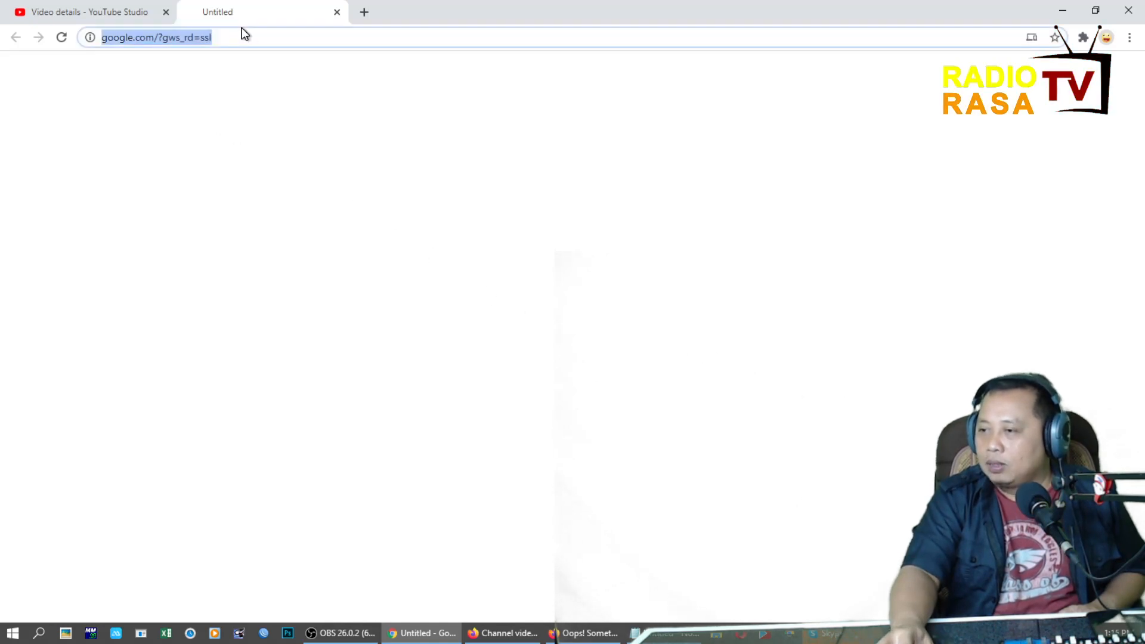
left_click(861, 639)
left_click(726, 85)
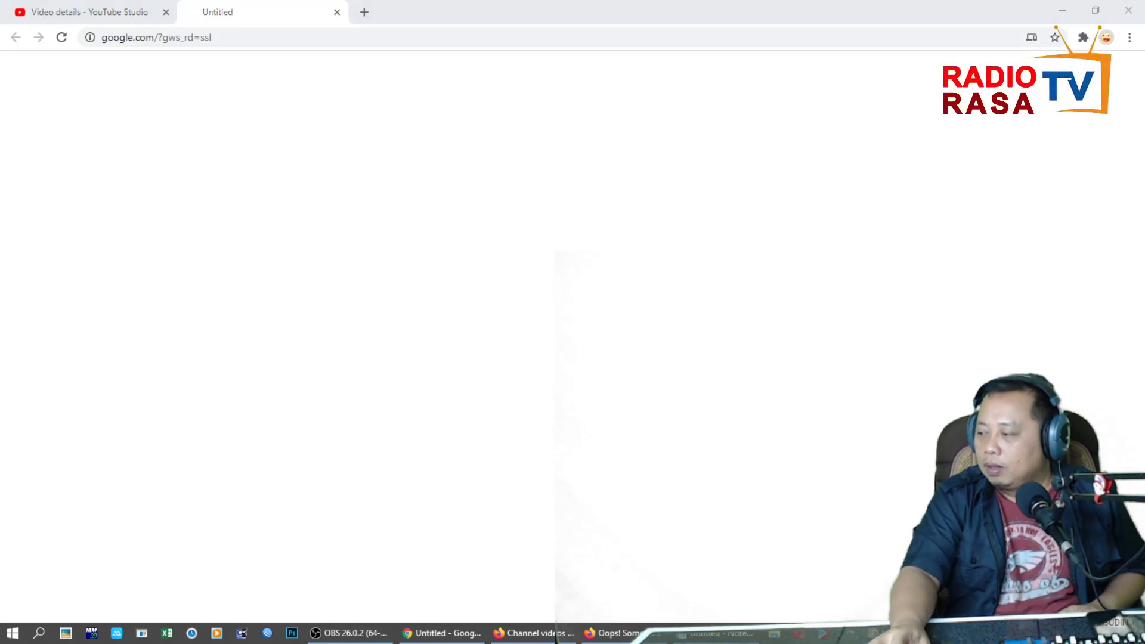
left_click(894, 635)
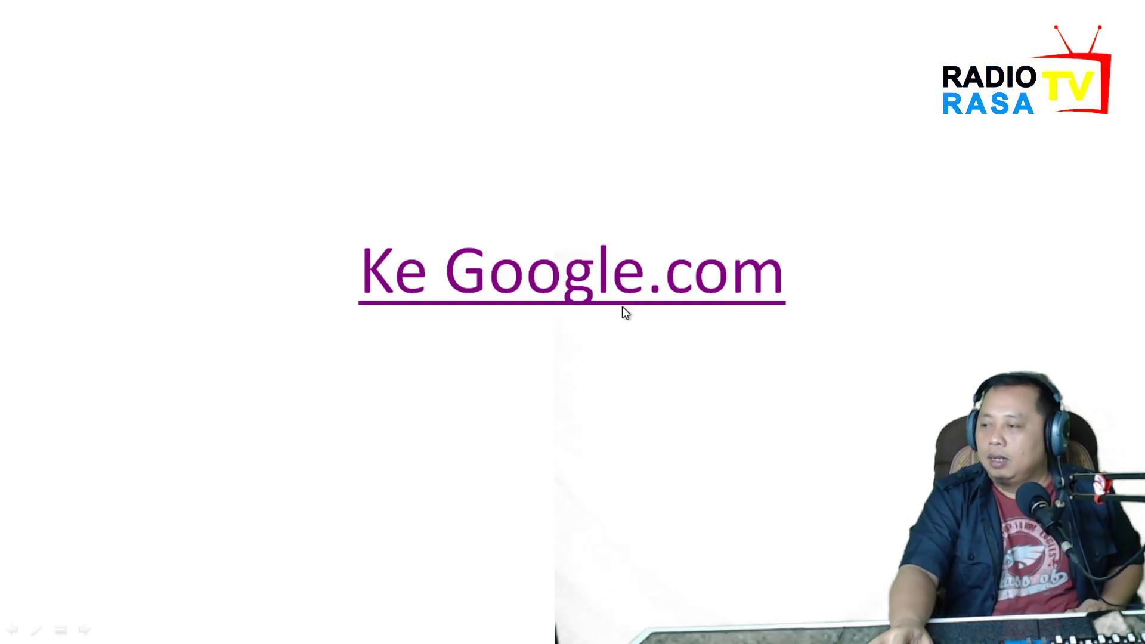
Look through the open Firefox and Chrome windows and examine the Google page opened from the slide link.
key("super")
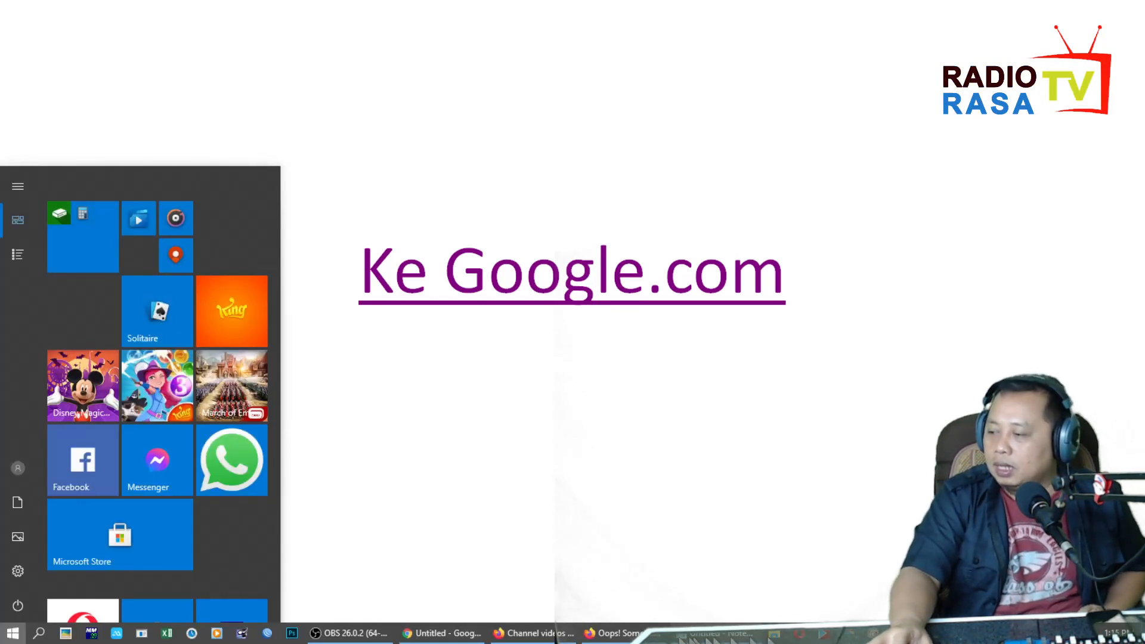
left_click(628, 636)
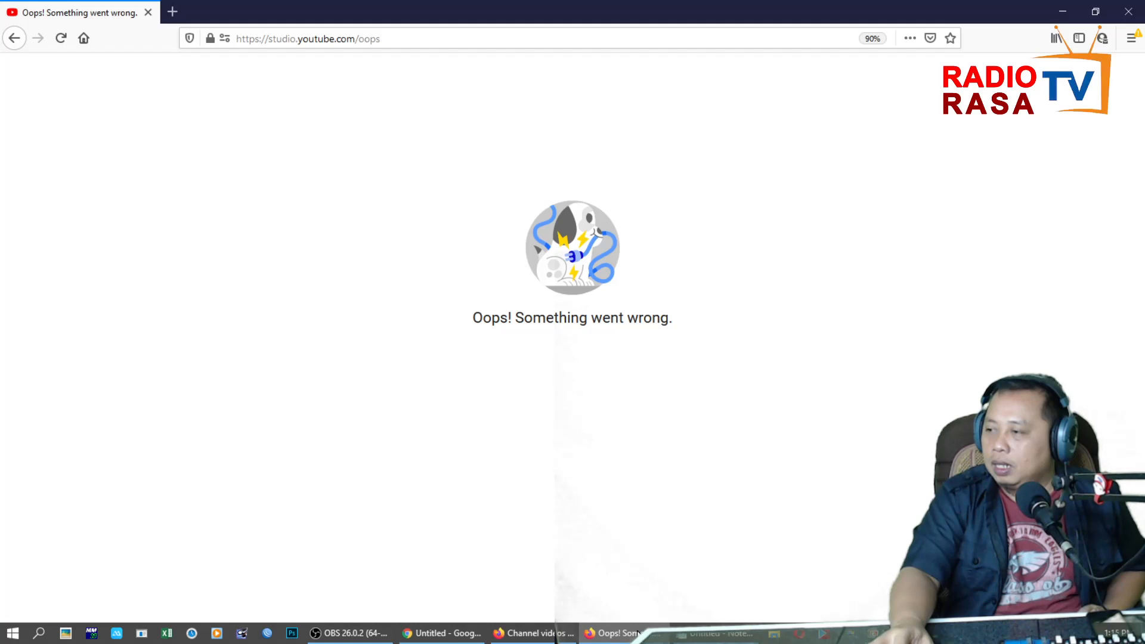
left_click(490, 36)
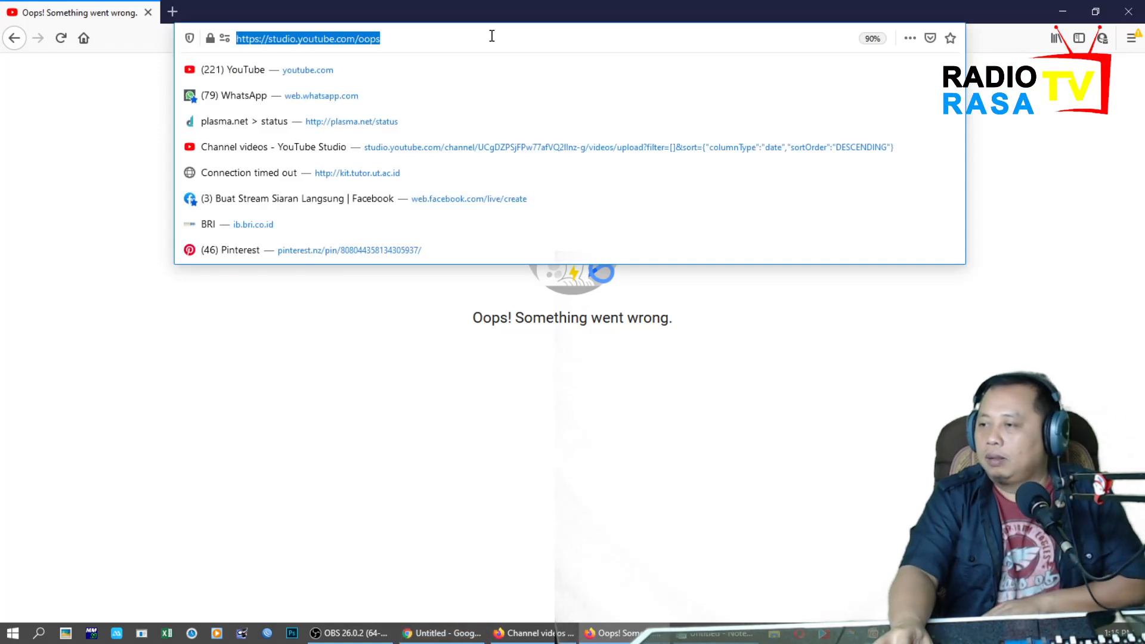
key("Return")
left_click(463, 636)
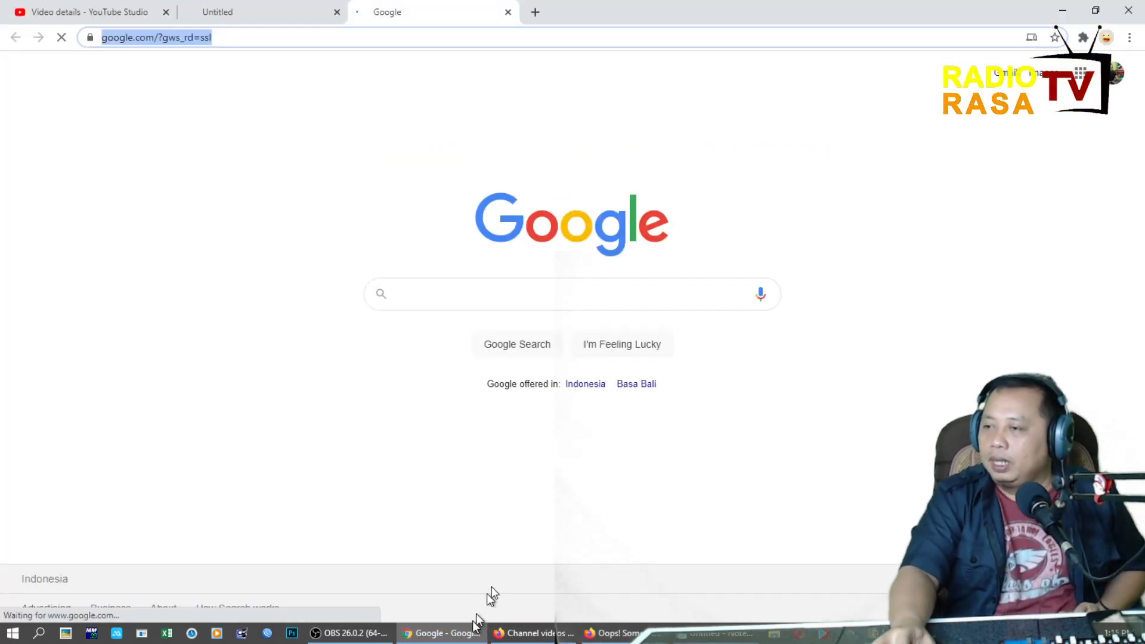
left_click(451, 38)
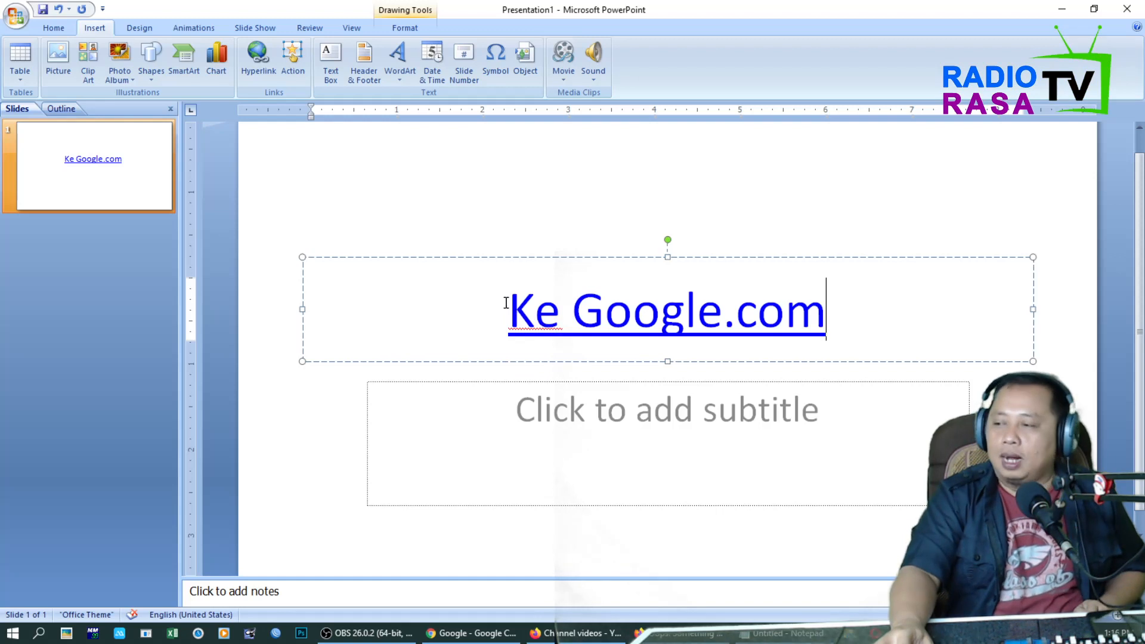
Lower the Media Source 2 volume in OBS and return to the PowerPoint presentation.
left_click(366, 633)
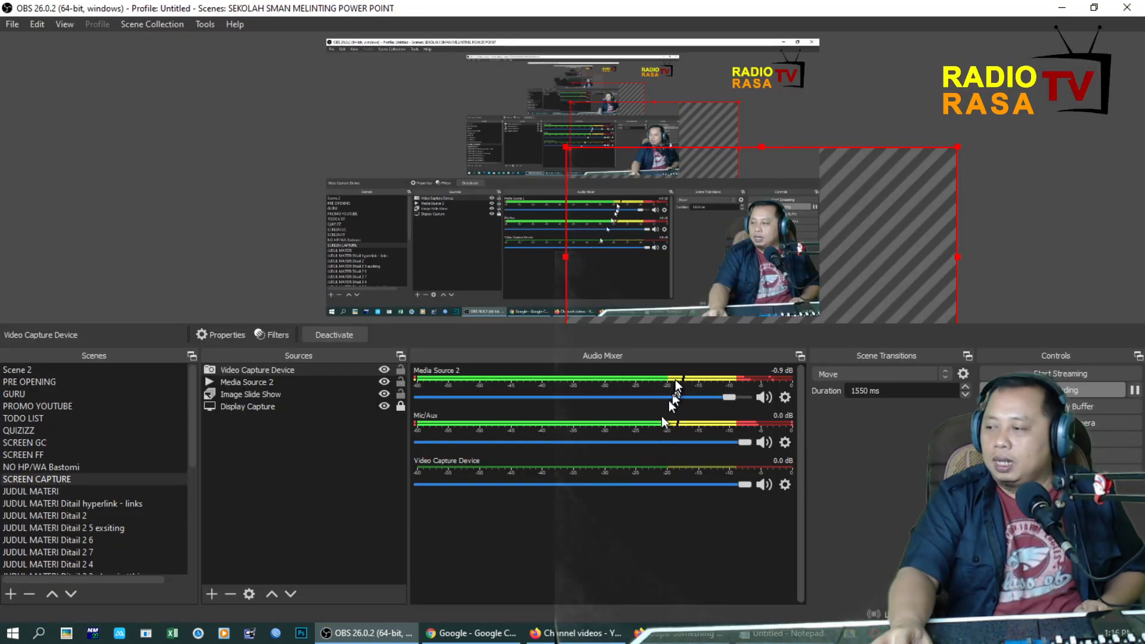
left_click_drag(729, 397, 592, 399)
left_click(851, 635)
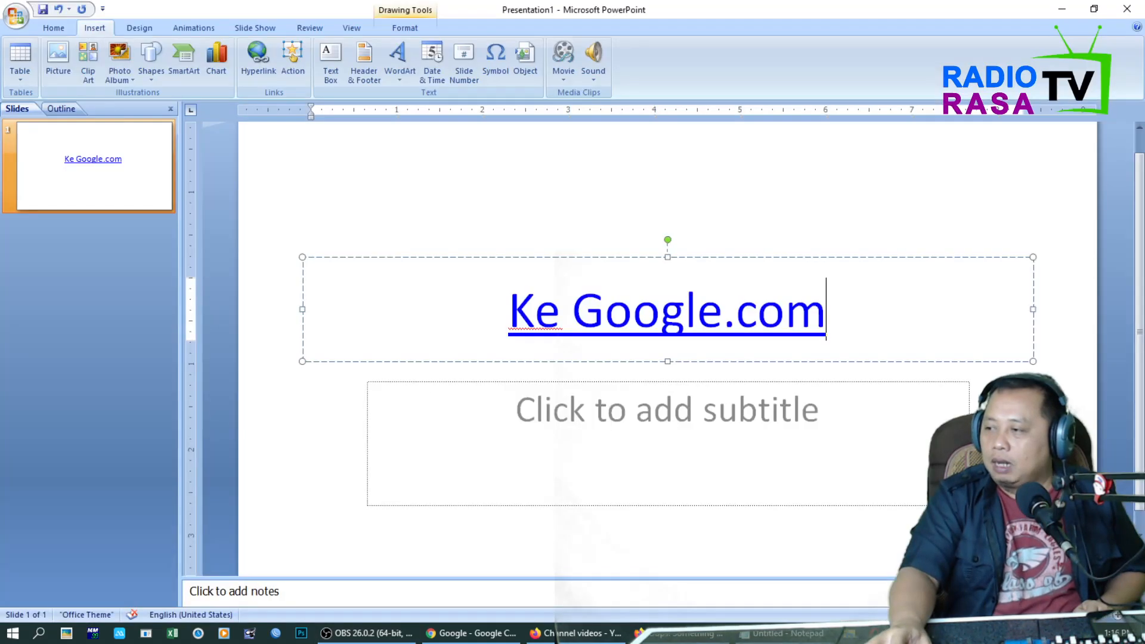
Check the hyperlink settings of the Ke Google.com title and leave them without making changes.
left_click(511, 313)
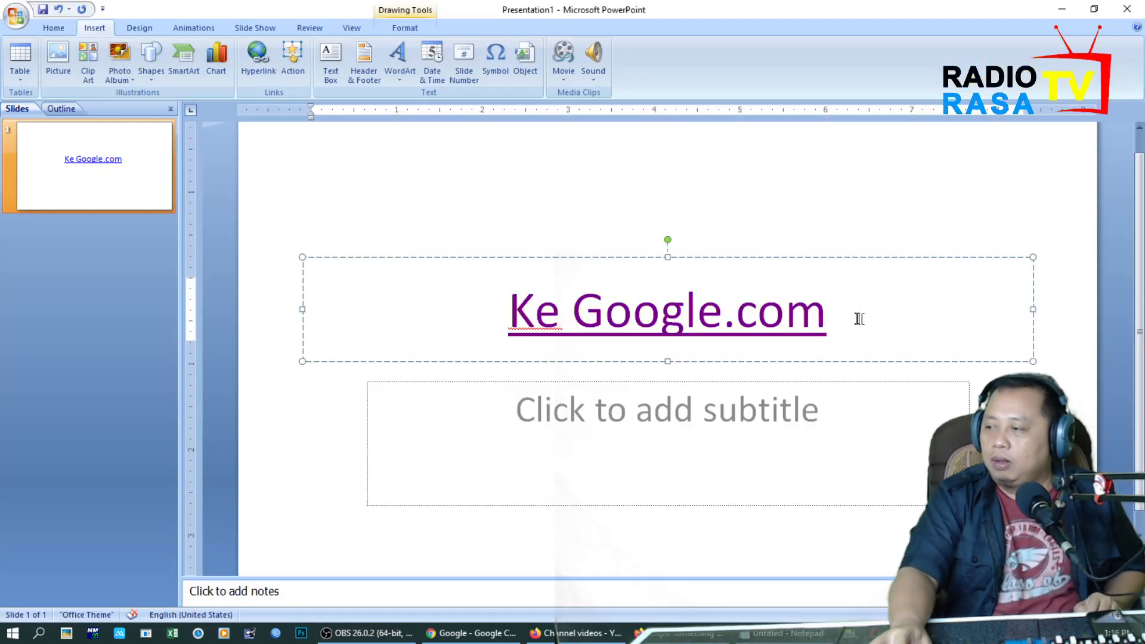
left_click(825, 314, "shift")
left_click(256, 56)
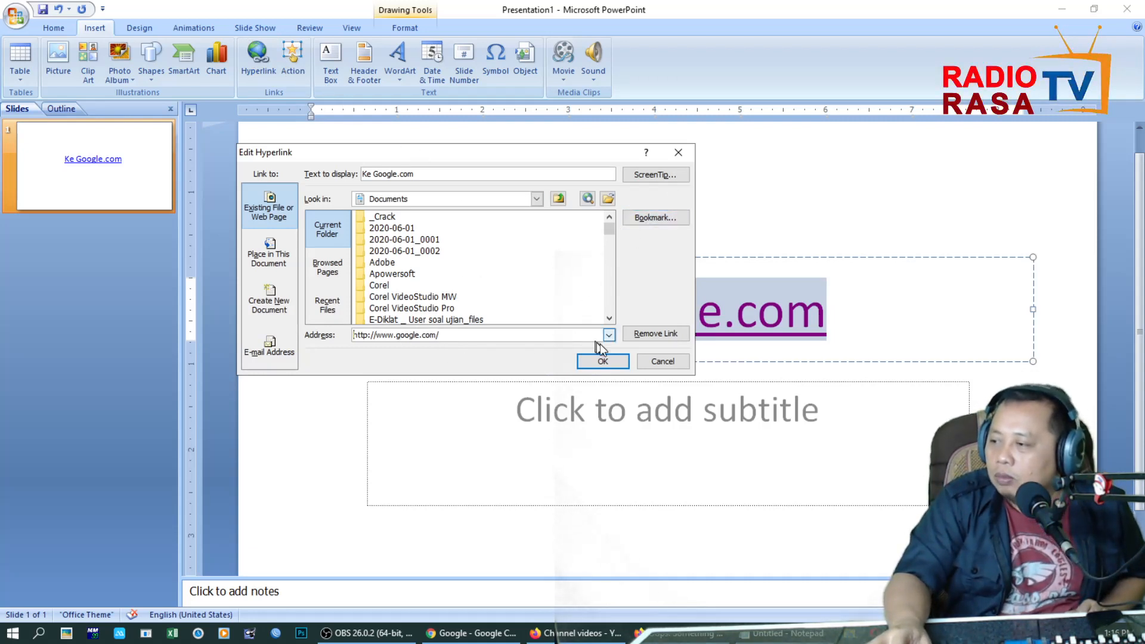
left_click(672, 362)
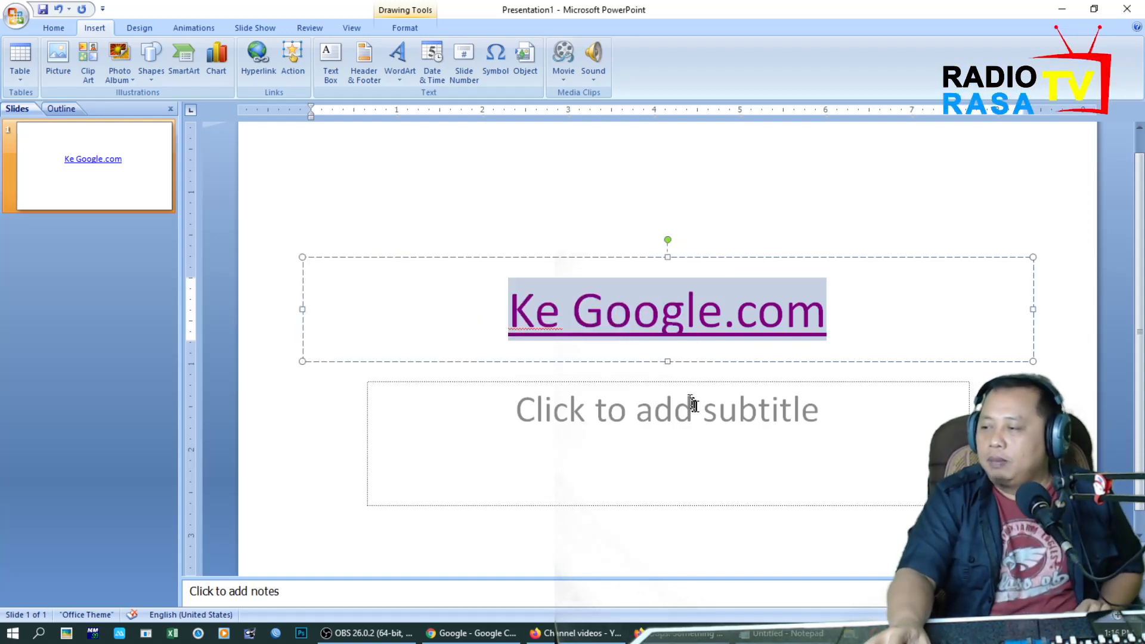
left_click(697, 406)
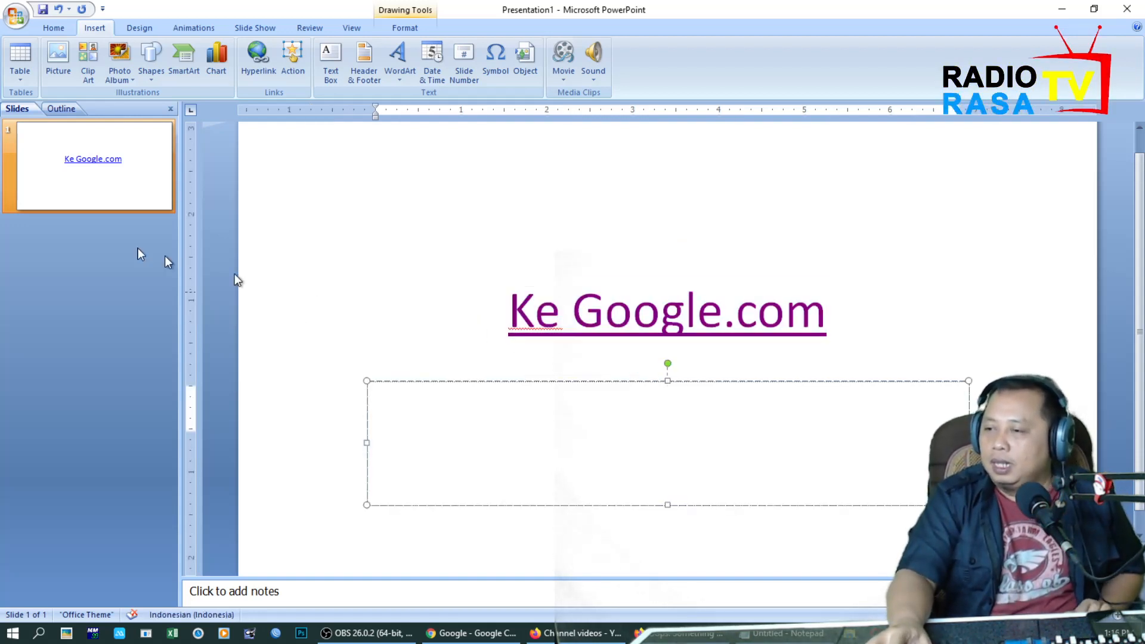
Open the recent presentation PKn Pert 4 - Modul 4 5 6, enlarge its slide thumbnails and view the first two slides.
left_click(15, 15)
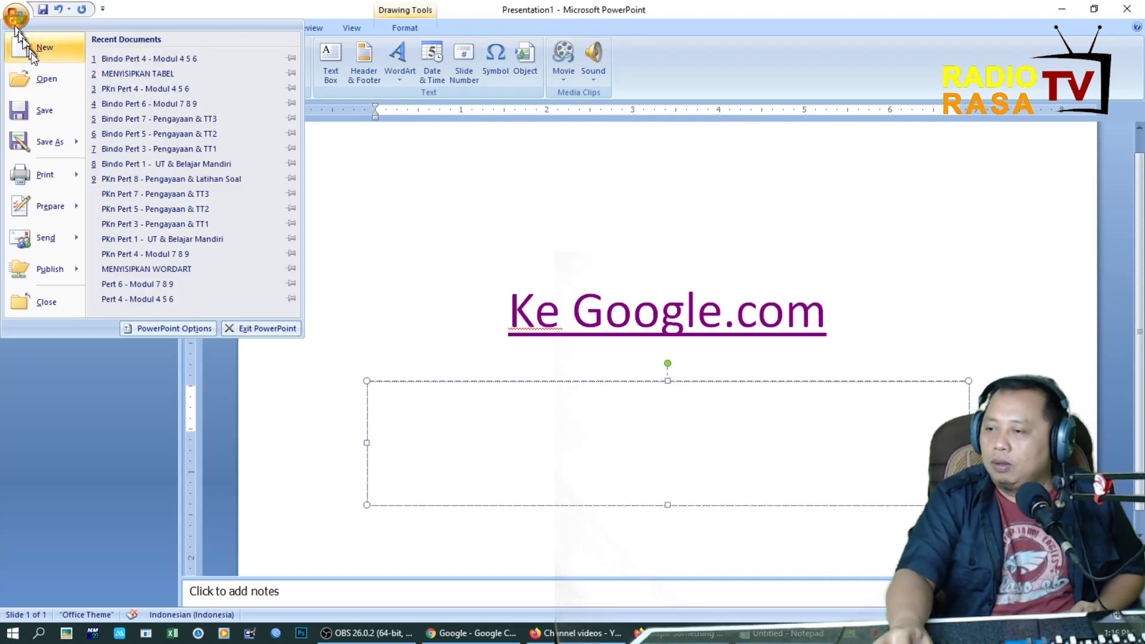
left_click(174, 88)
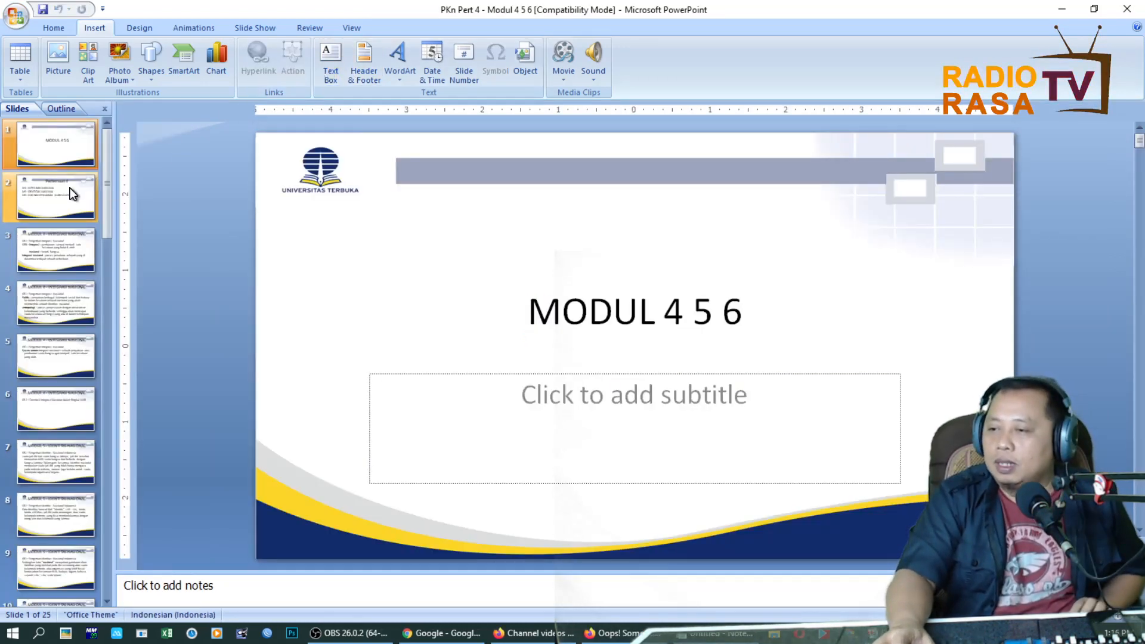
left_click(74, 217)
left_click(95, 178)
left_click(99, 221)
left_click(89, 152)
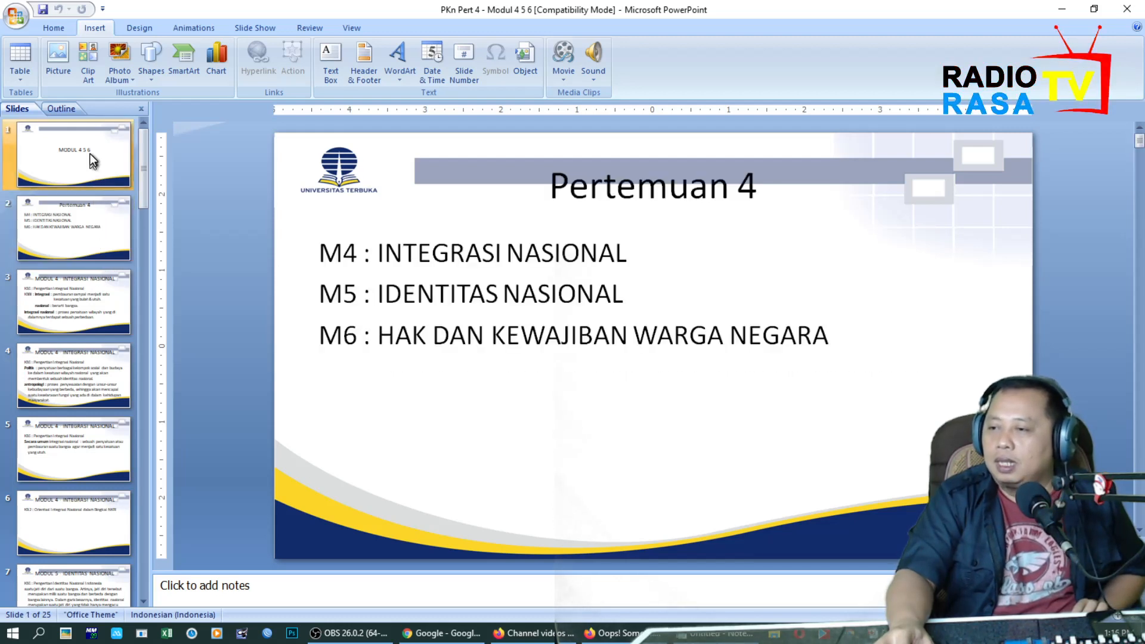
Add a blank slide after the Pertemuan 4 slide and reorder the two so the blank one is slide 2.
left_click(94, 216)
key("Return")
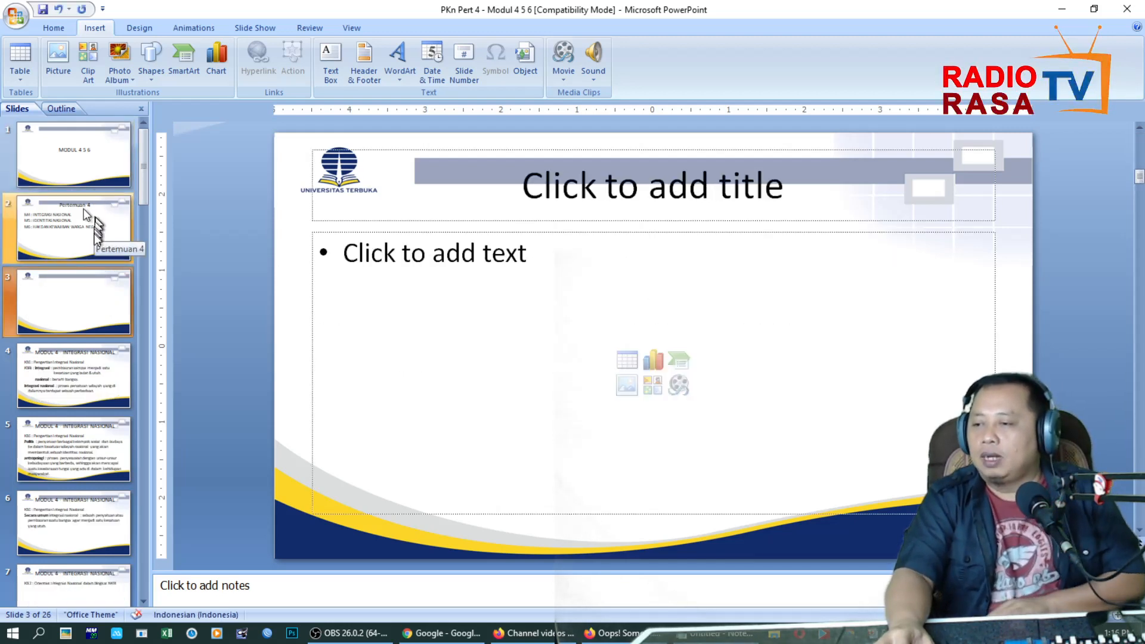
left_click(97, 227)
left_click_drag(90, 226, 85, 322)
Title the blank second slide "DAFTAR ISI" and go to the Pertemuan 4 slide.
left_click(624, 202)
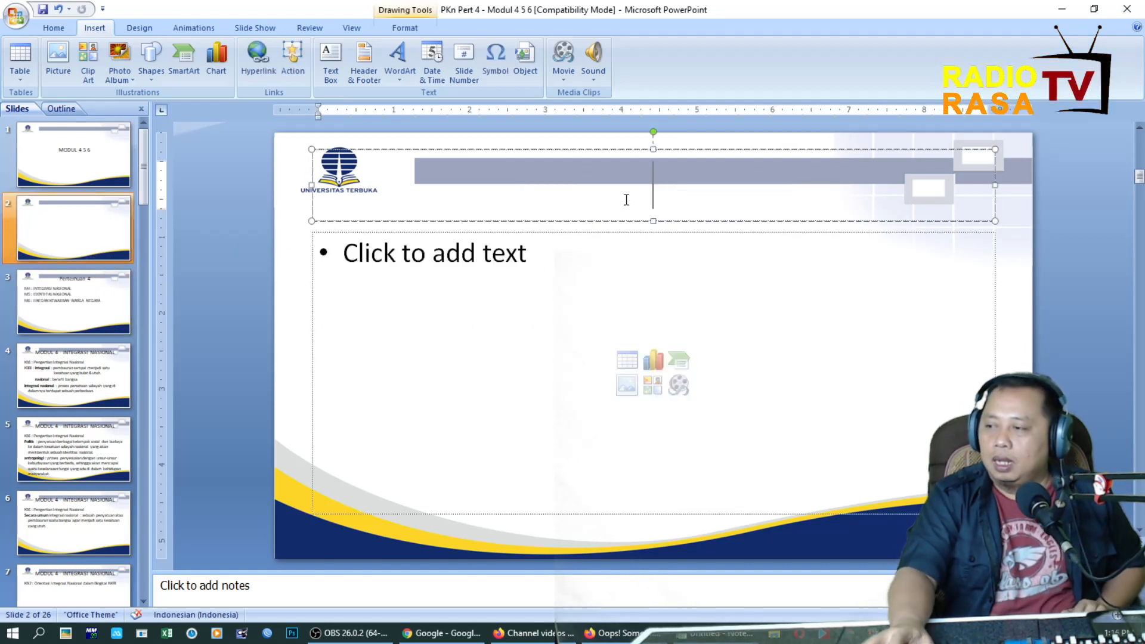
type("DAFTAR ISI")
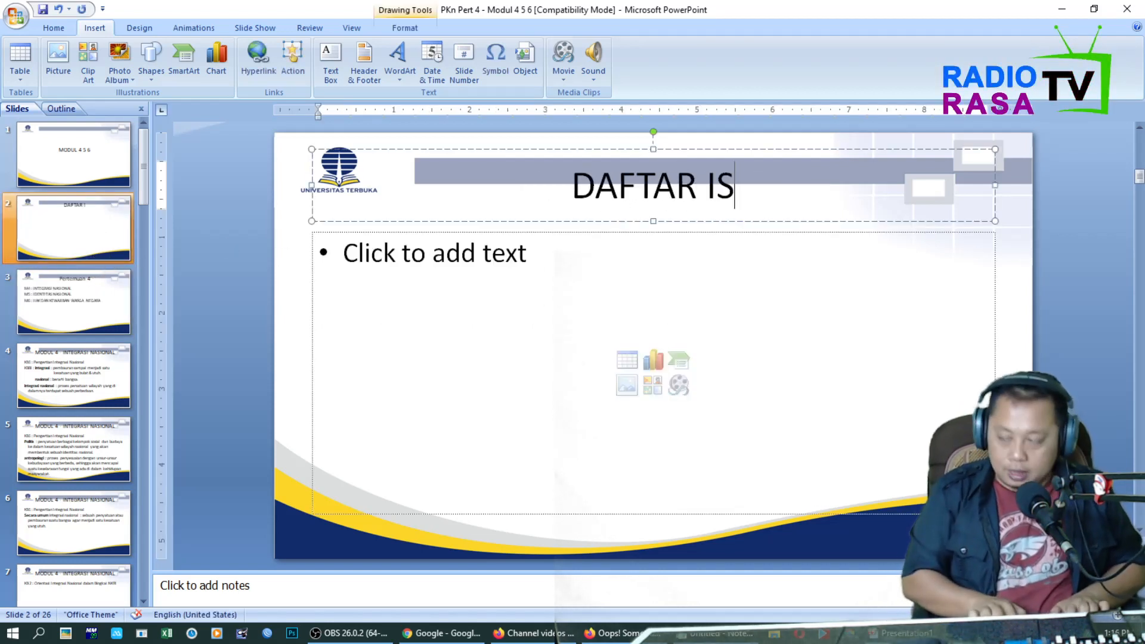
left_click(489, 320)
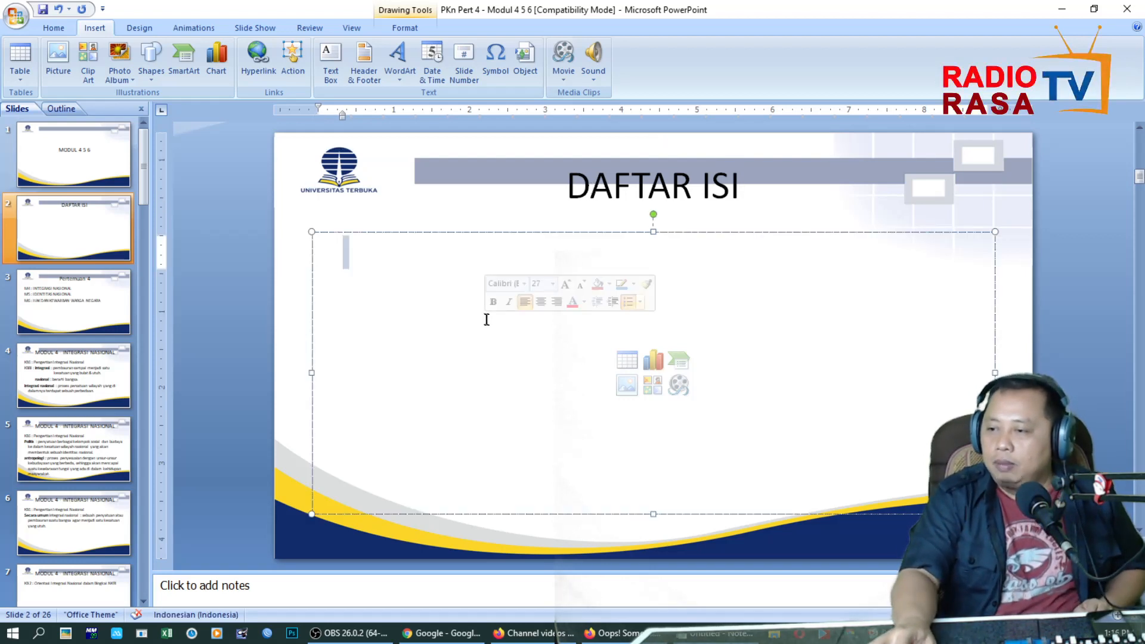
left_click(115, 300)
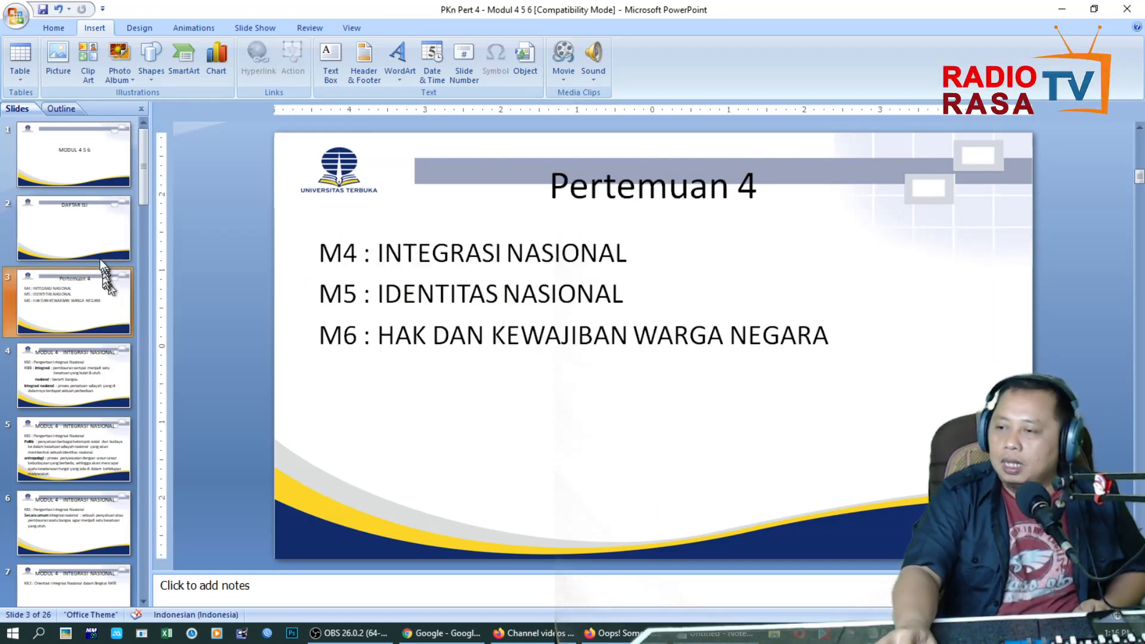
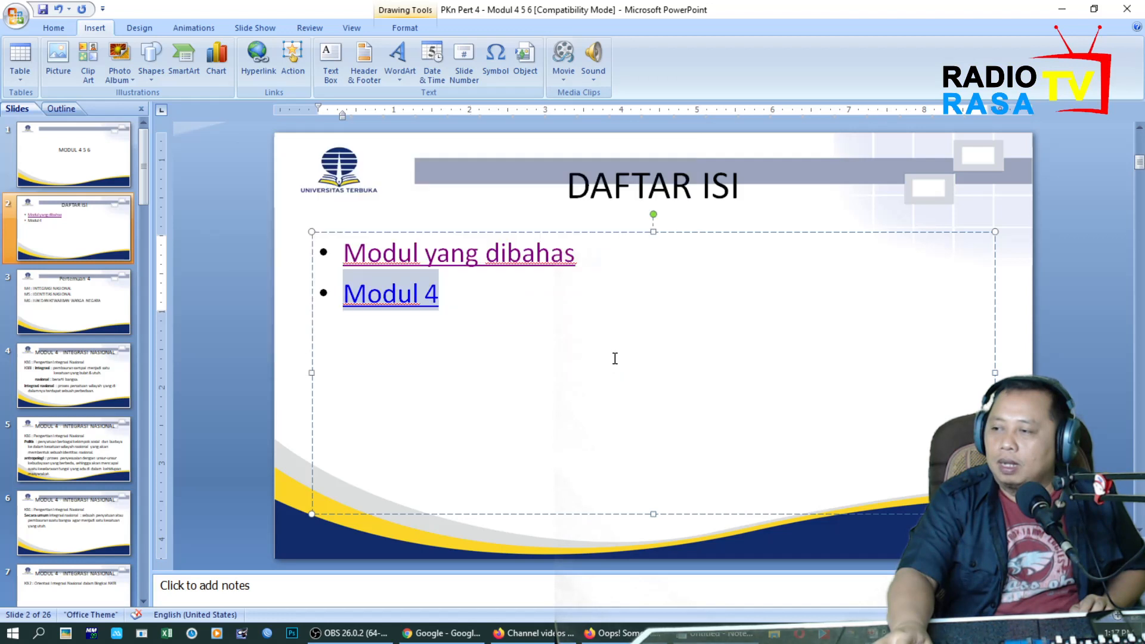
Add a "Modul 5" entry below Modul 4 and link it to slide 8, MODUL 5 - IDENTITAS NASIONAL.
left_click(578, 322)
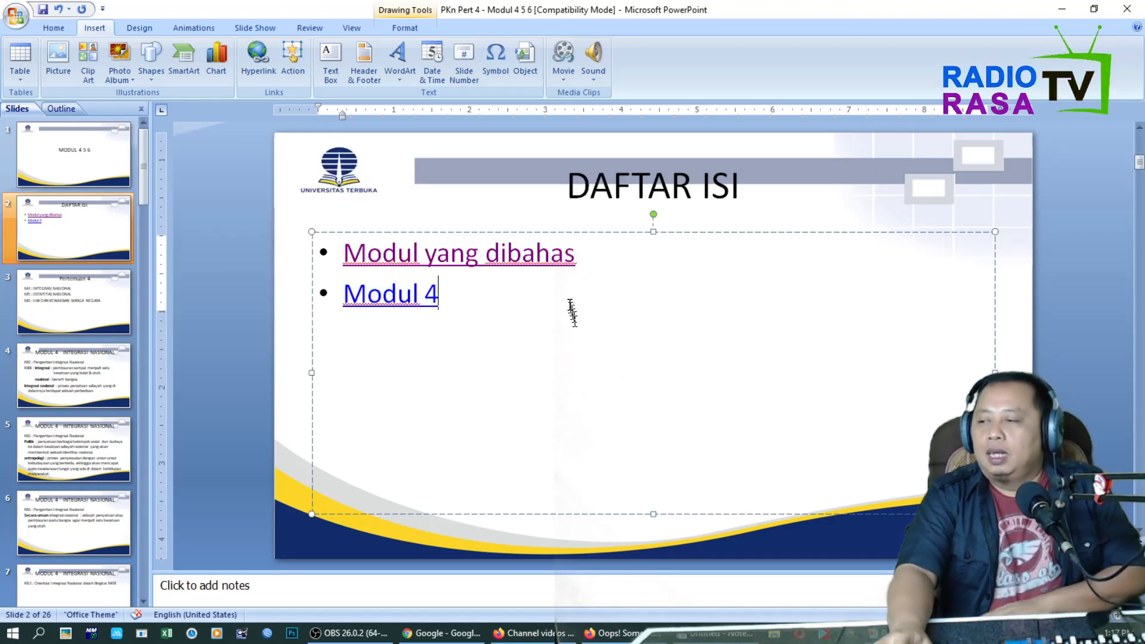
key("Return")
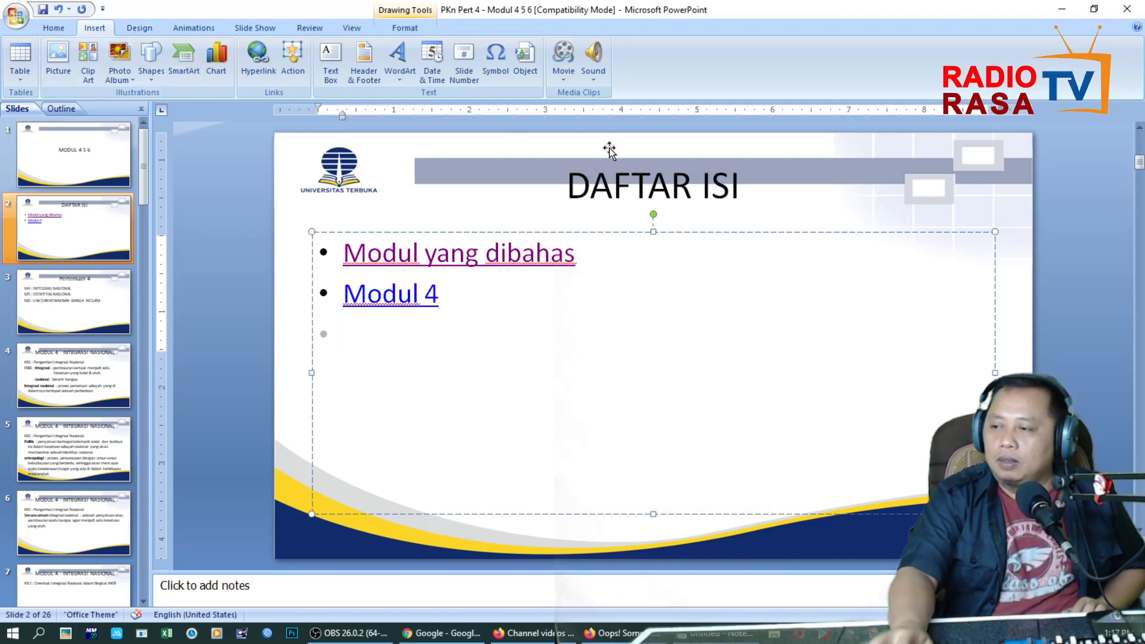
type("Modu")
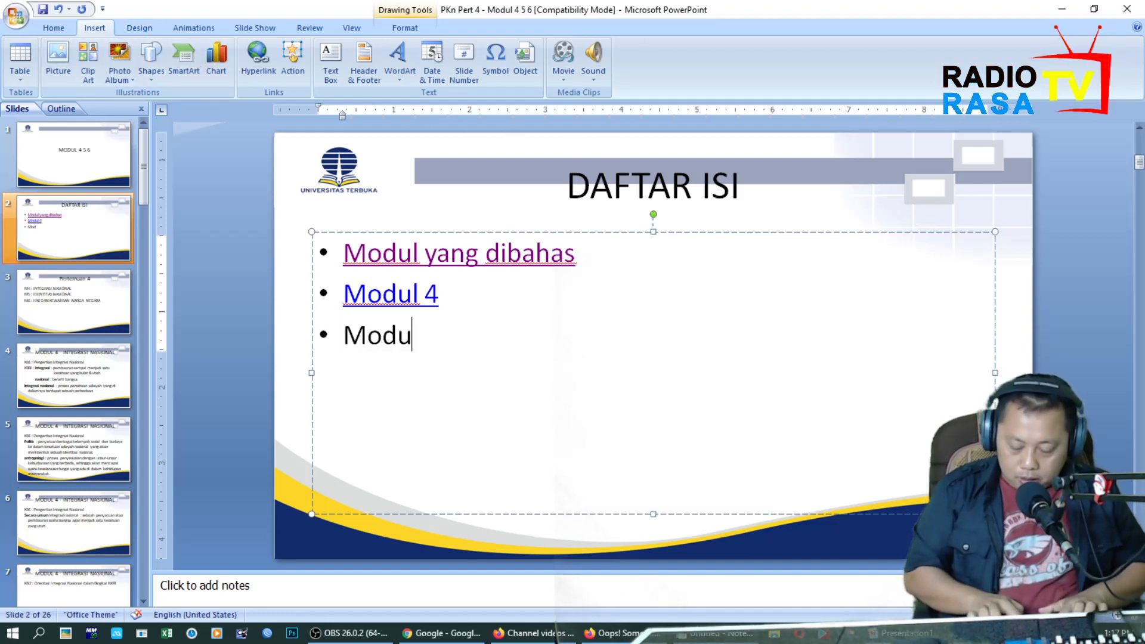
type("l 5")
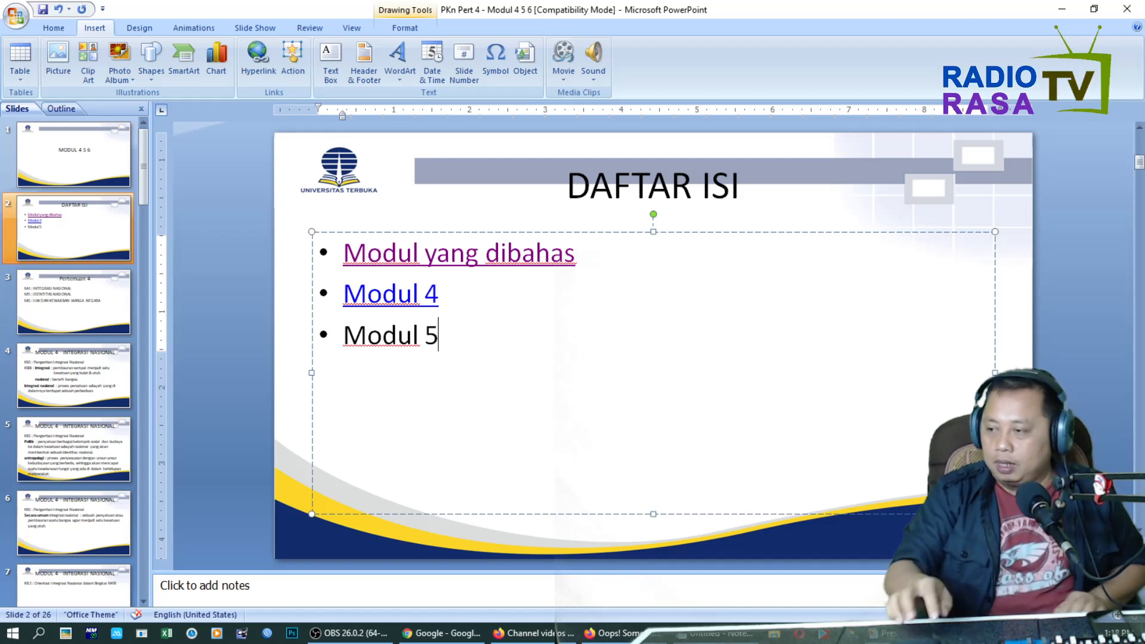
key("ctrl+shift+Left")
key("ctrl+shift+Left")
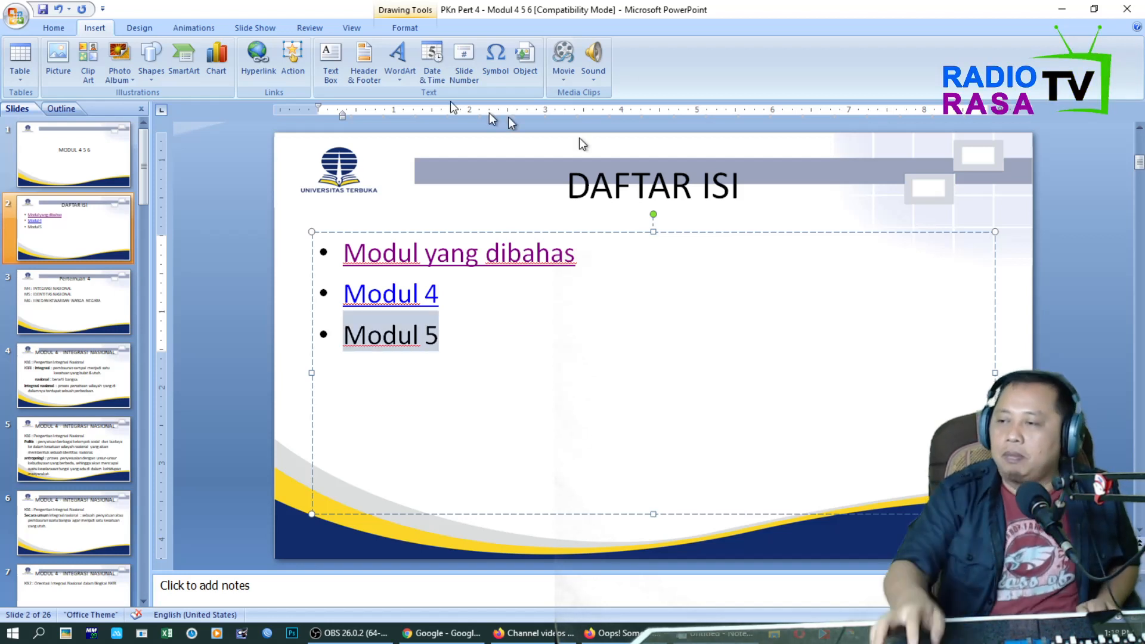
left_click(255, 54)
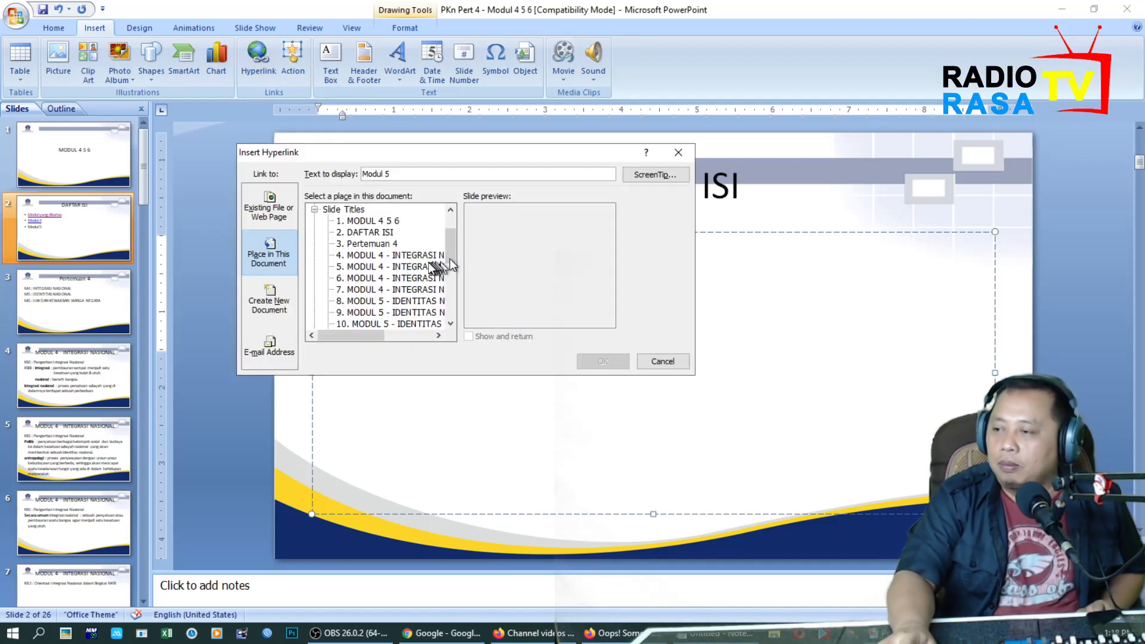
double_click(418, 301)
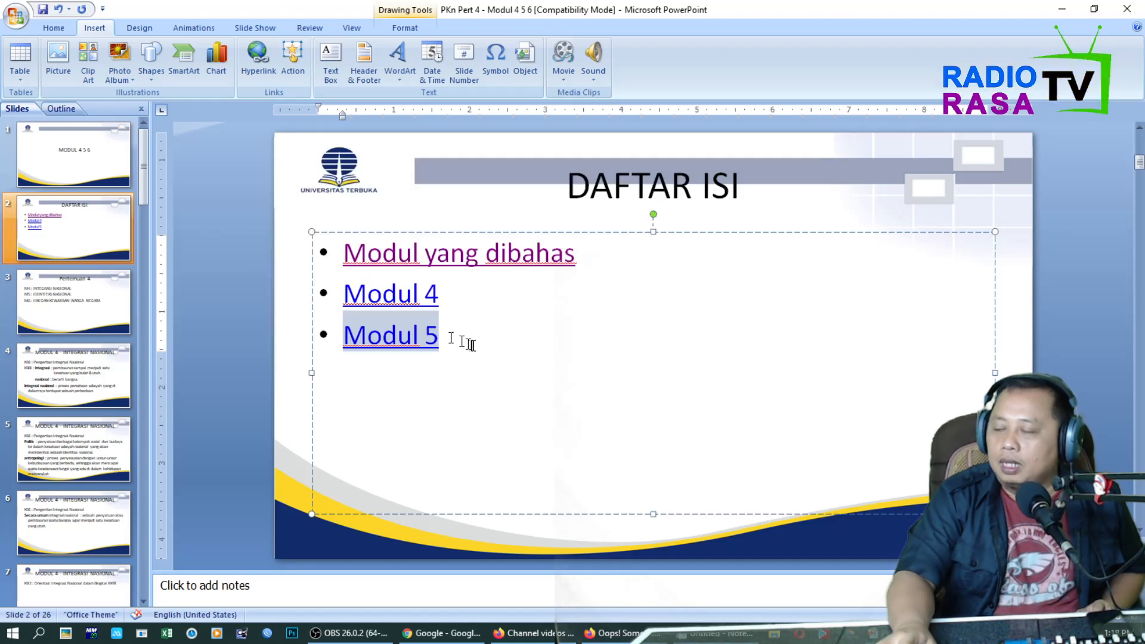
Test the Modul 5 link in a slide show started from the DAFTAR ISI slide, and end the show.
key("shift+F5")
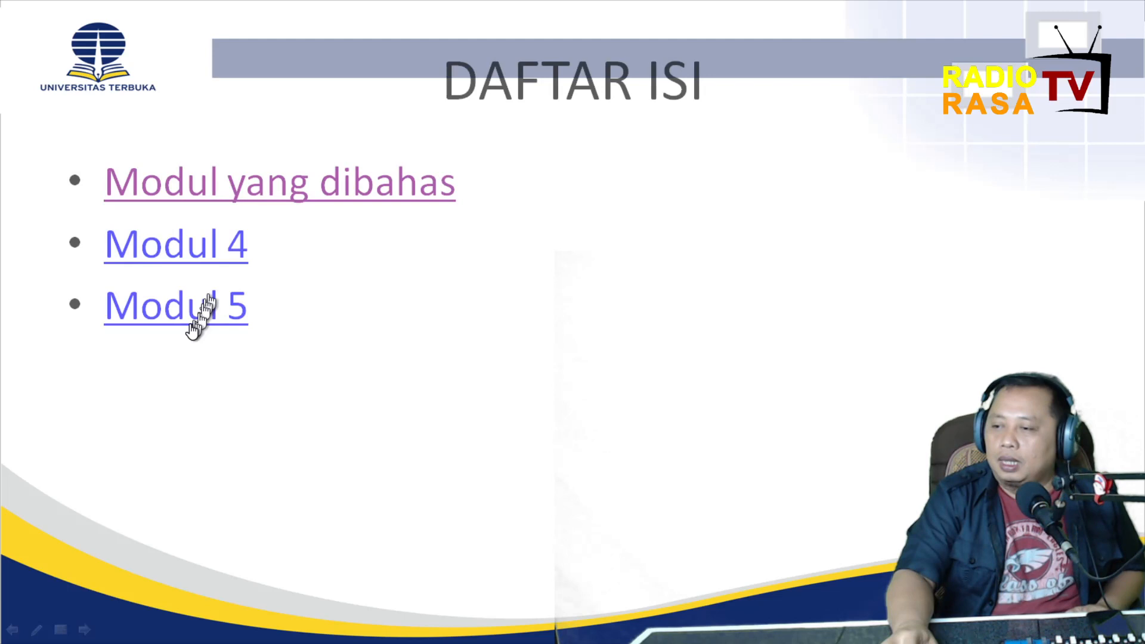
left_click(192, 309)
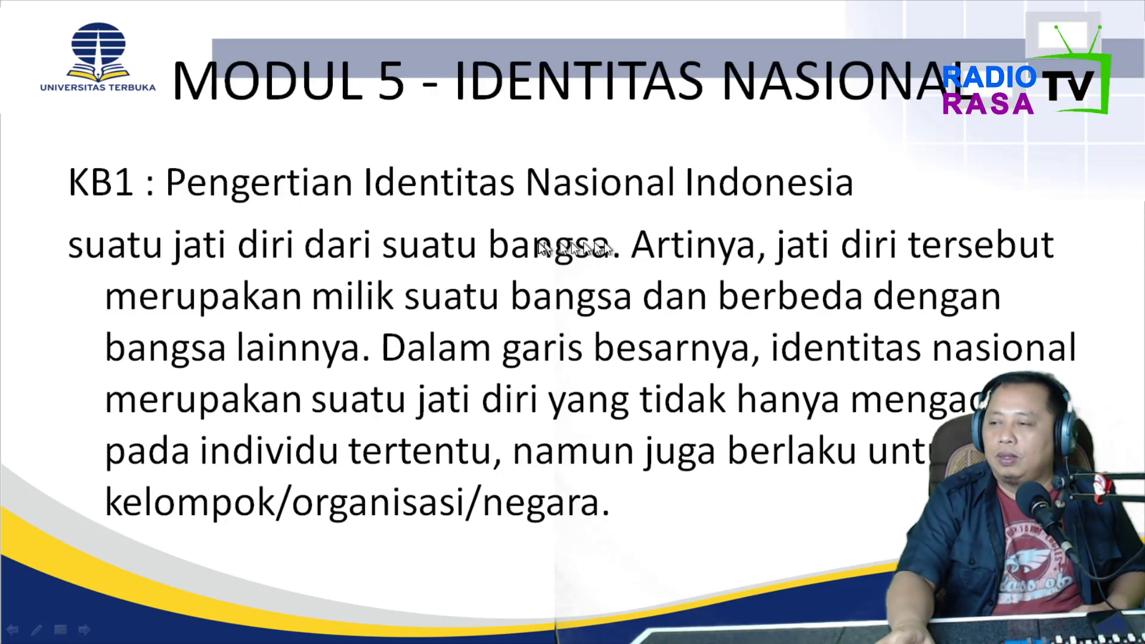
key("Escape")
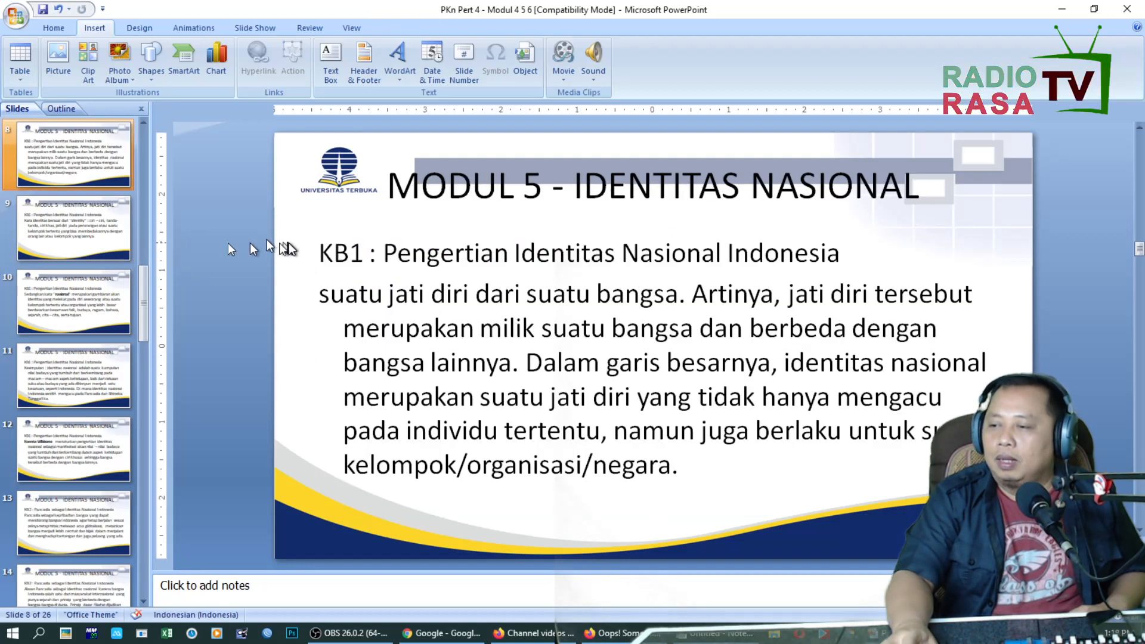
Return to the DAFTAR ISI slide and add a "Buat dokumen baru" entry below Modul 5.
scroll(109, 226, "up", 5)
left_click(102, 240)
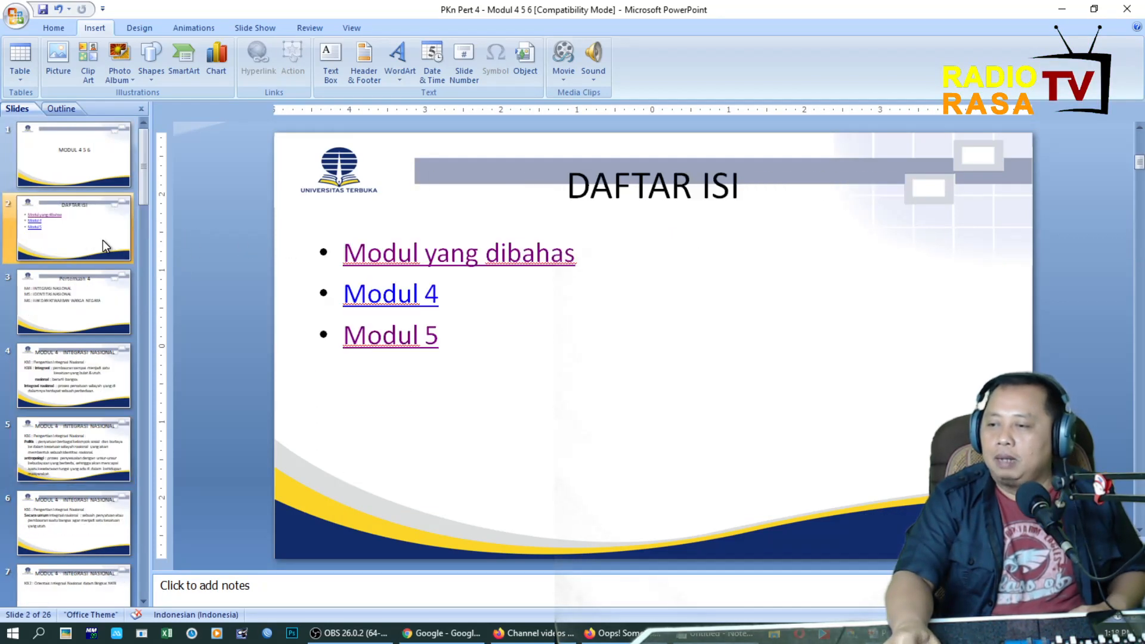
left_click(452, 340)
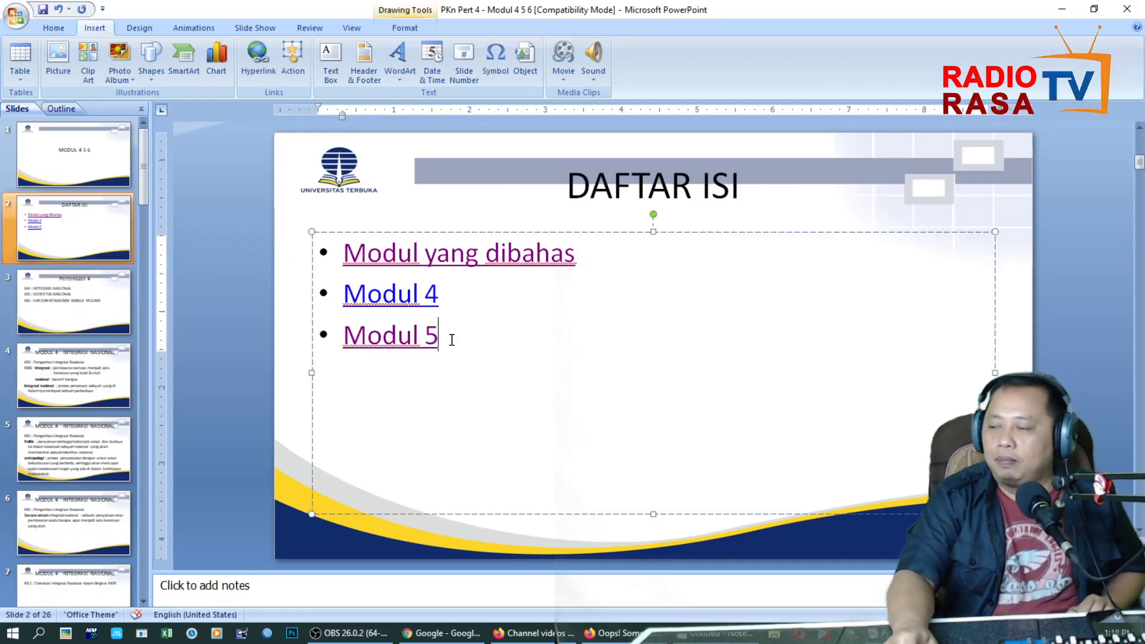
key("Return")
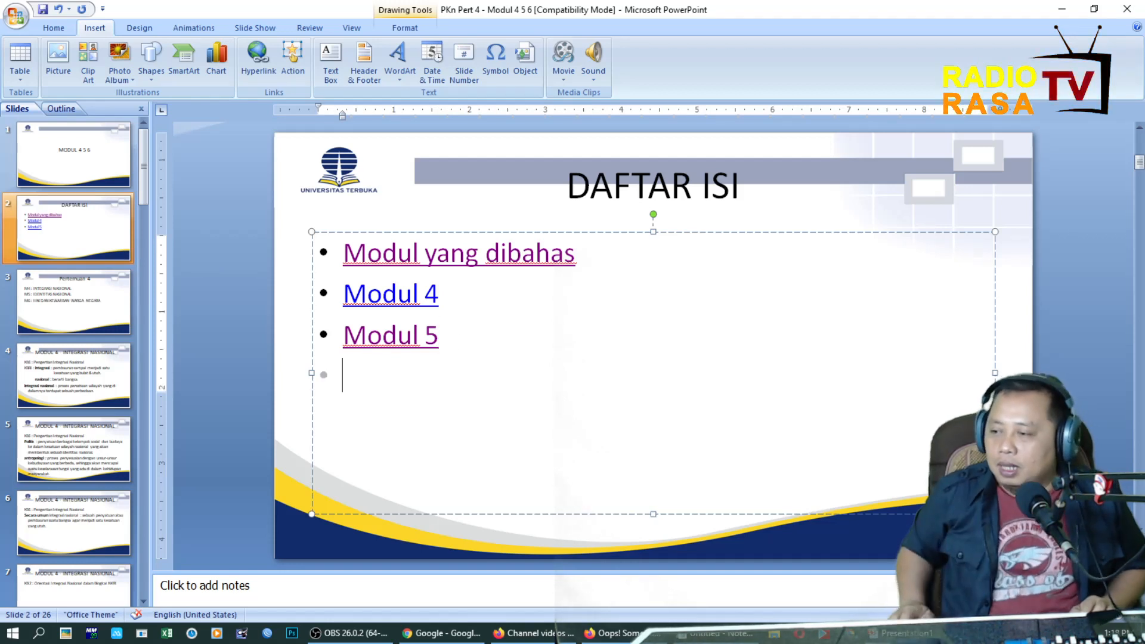
left_click(266, 71)
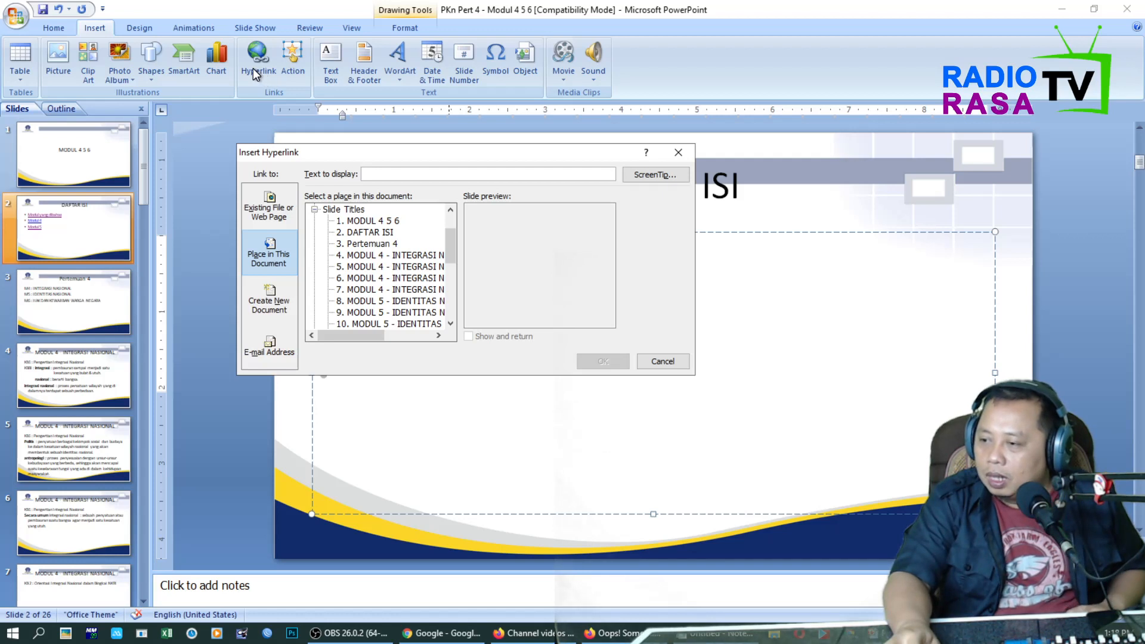
key("Escape")
type("Buat dokumen bar")
Link the Buat dokumen baru entry to a new document named "buat dokumen baru", set for editing now.
key("ctrl+shift+Left")
key("ctrl+shift+Left")
key("ctrl+shift+Left")
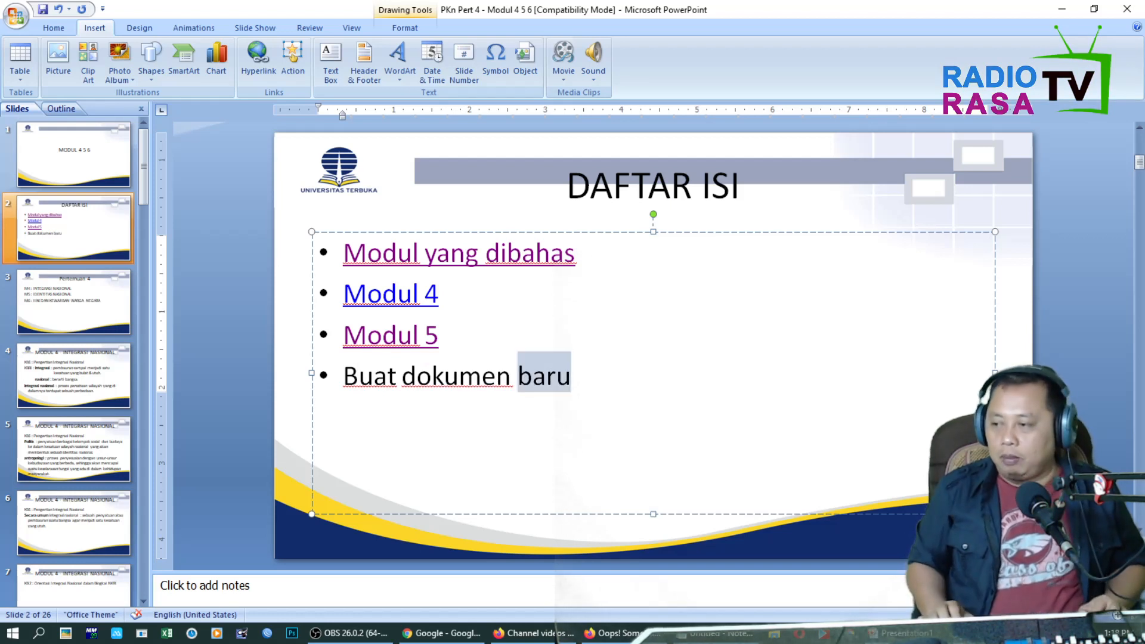
left_click(268, 64)
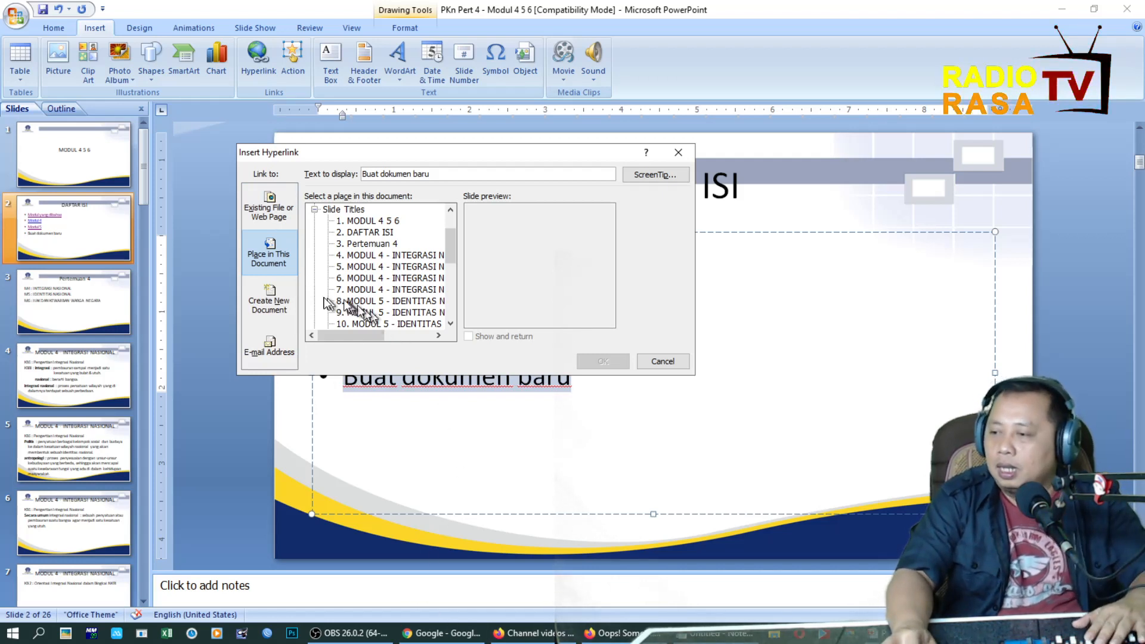
left_click(287, 294)
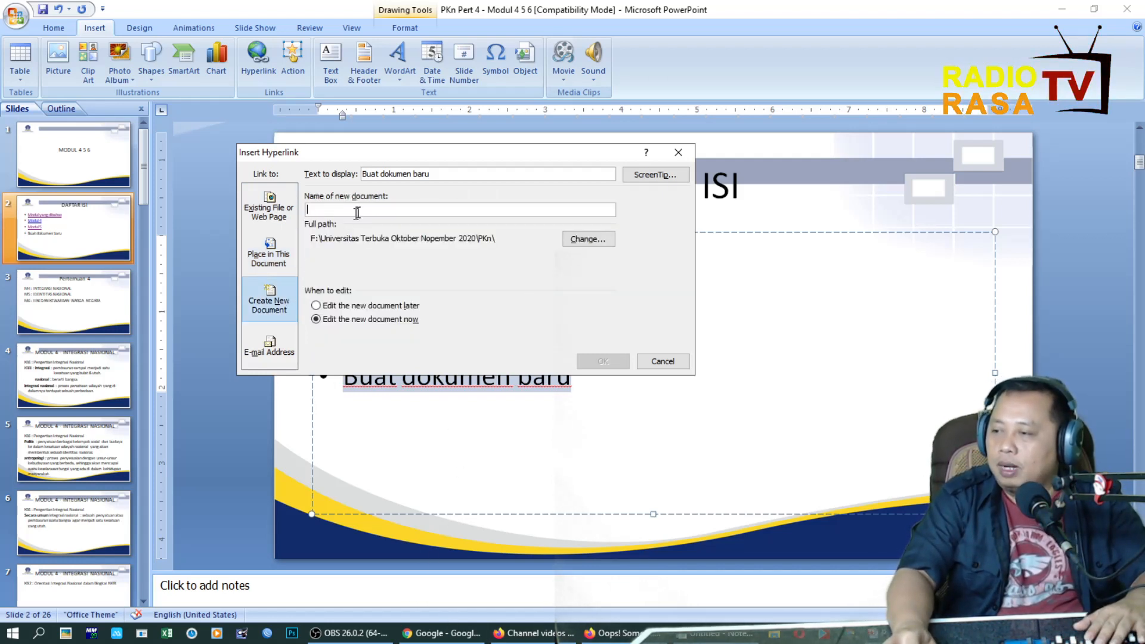
type("buat baru")
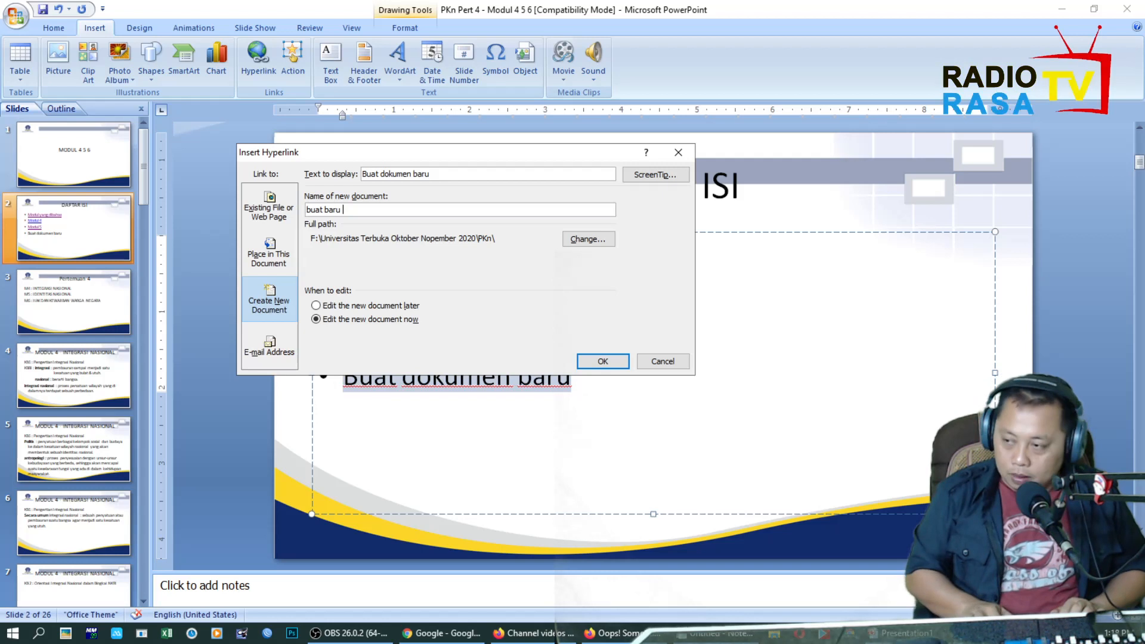
type("dokumen")
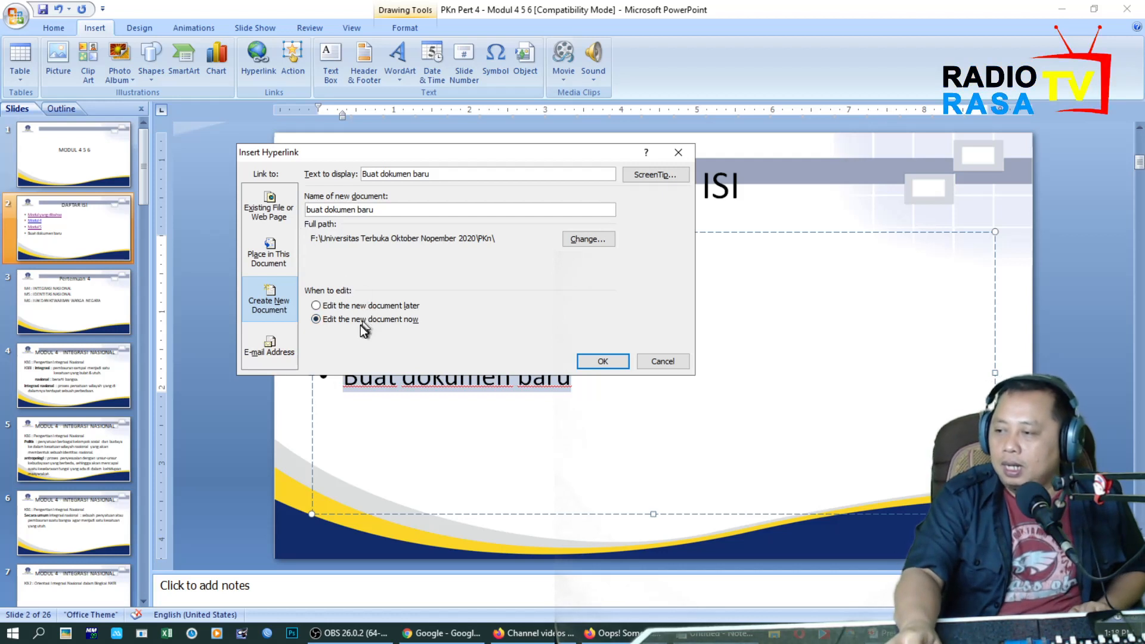
left_click(601, 362)
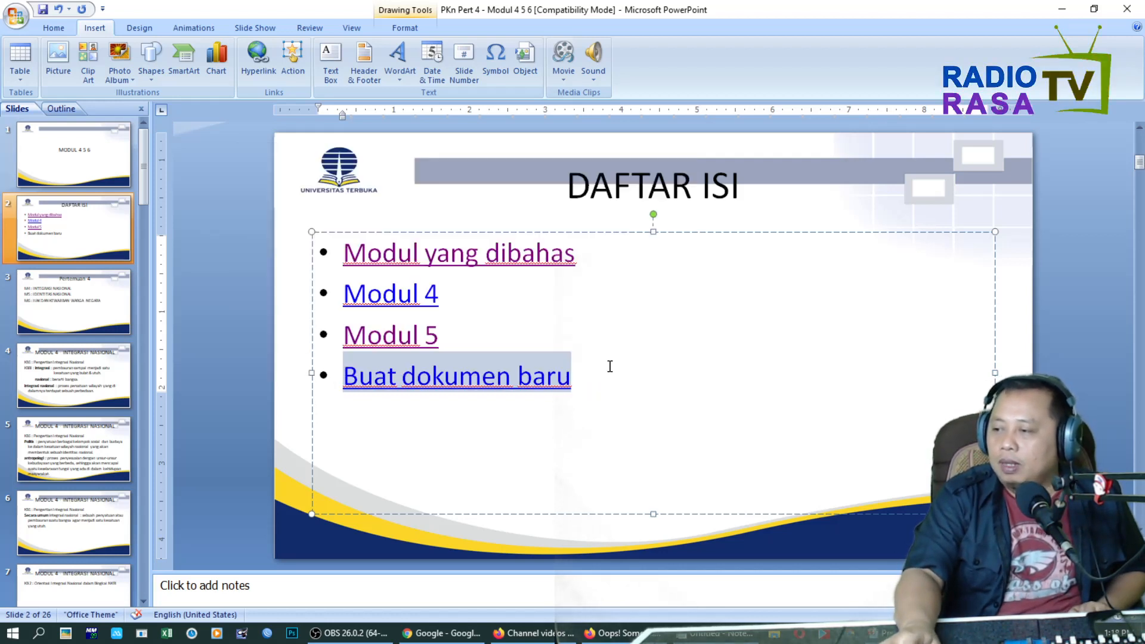
left_click(606, 370)
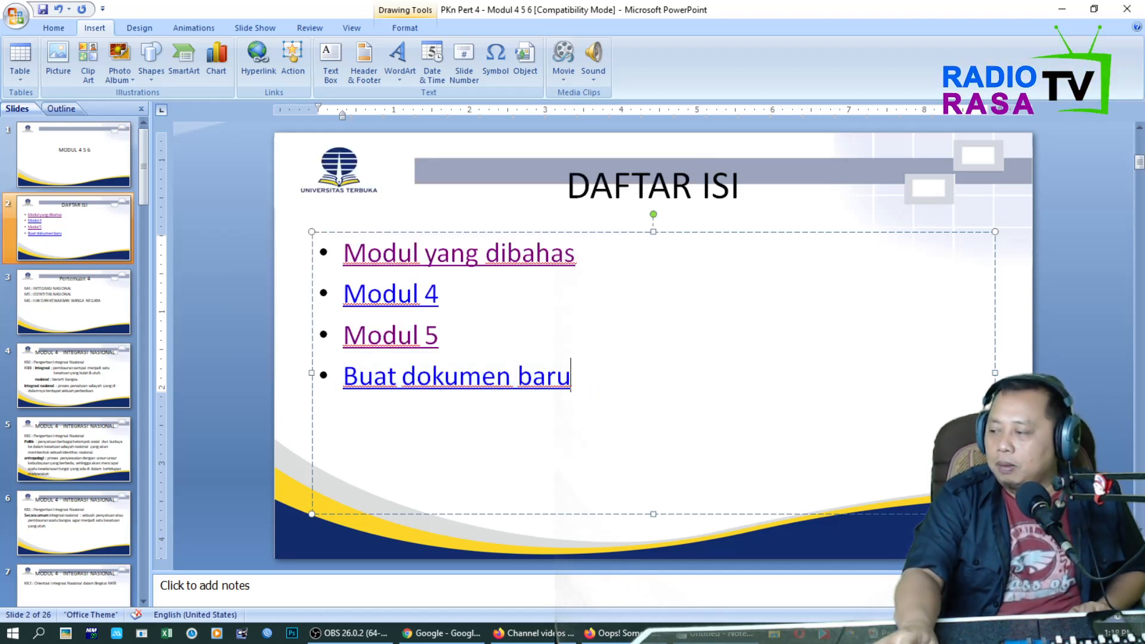
Run the slide show and follow the Buat dokumen baru link on the DAFTAR ISI slide.
key("F5")
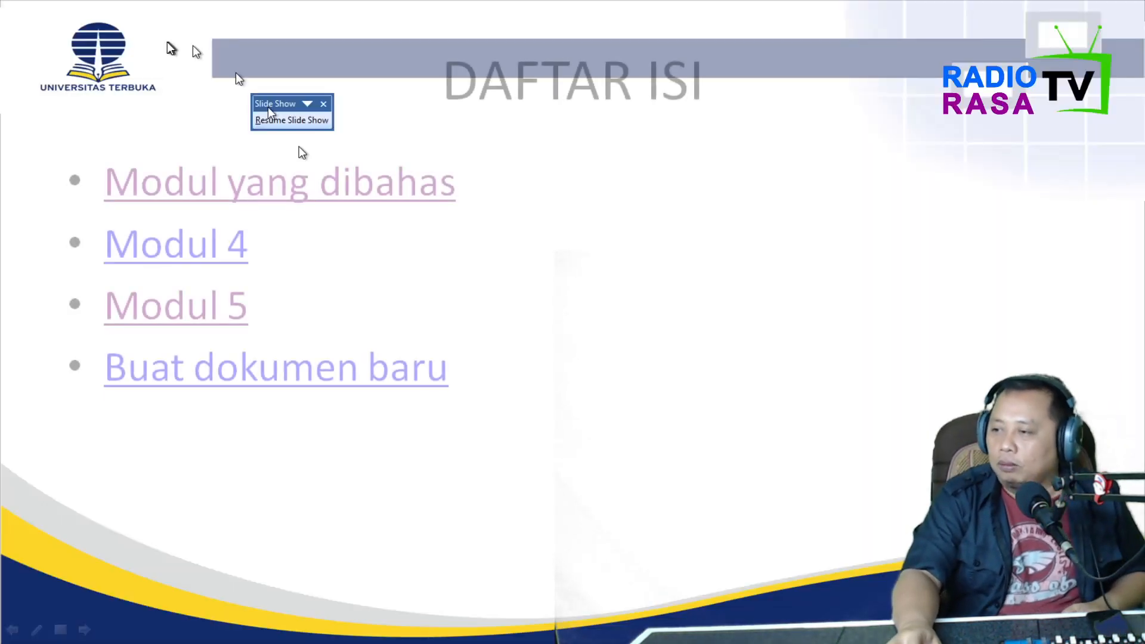
left_click(294, 120)
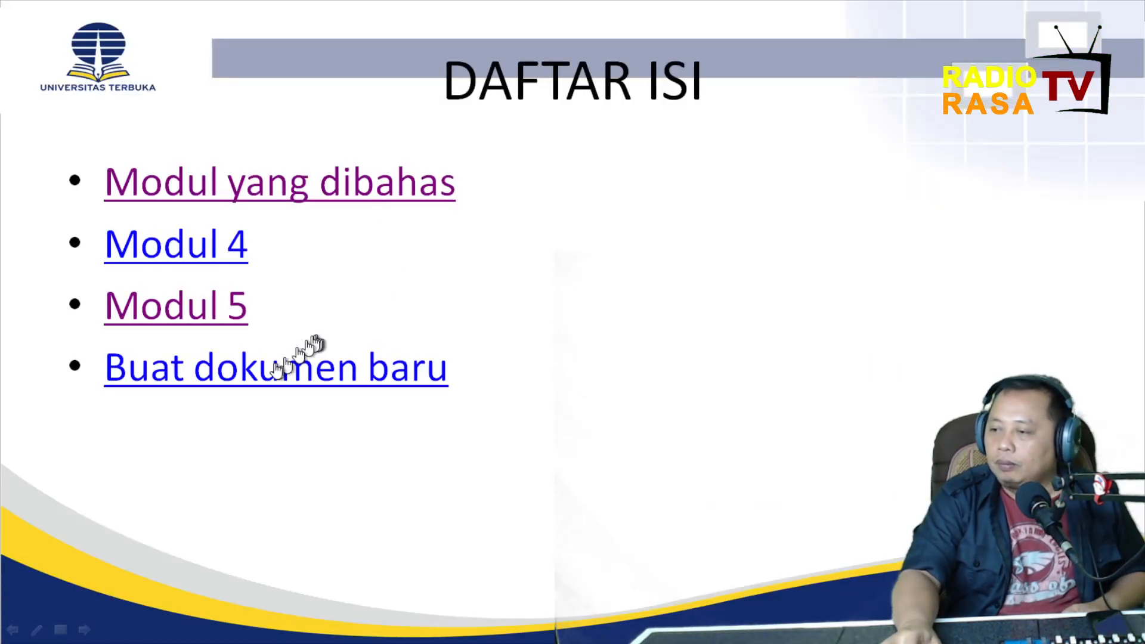
left_click(248, 373)
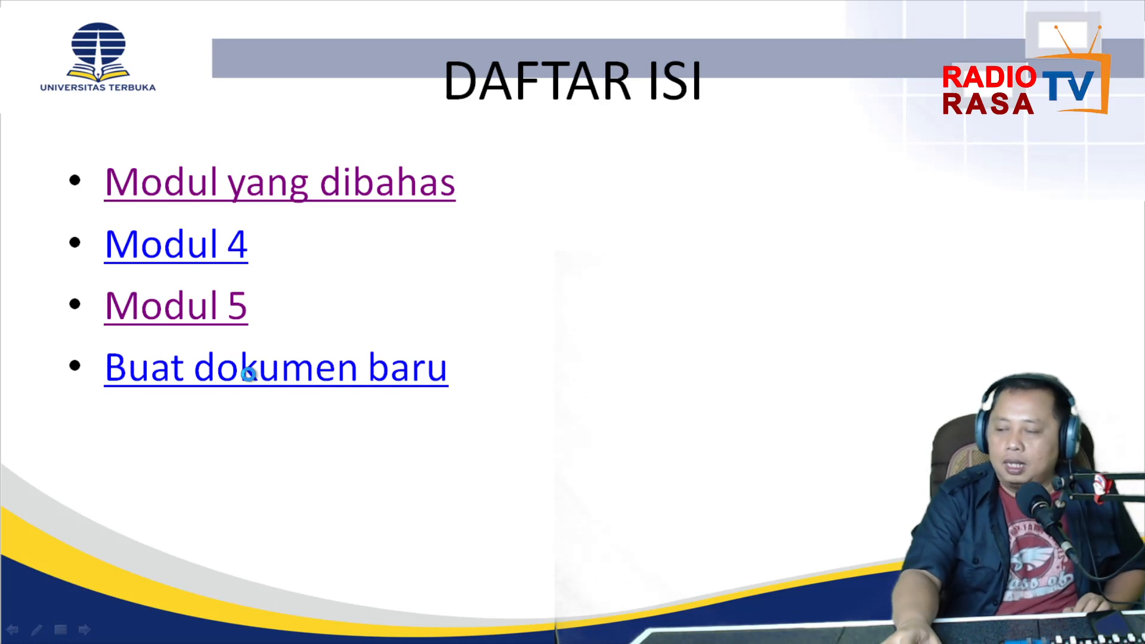
Switch from the slide show to the PKn Pert 4 - Modul 4 5 6 editing window and cancel the busy-application message.
key("super")
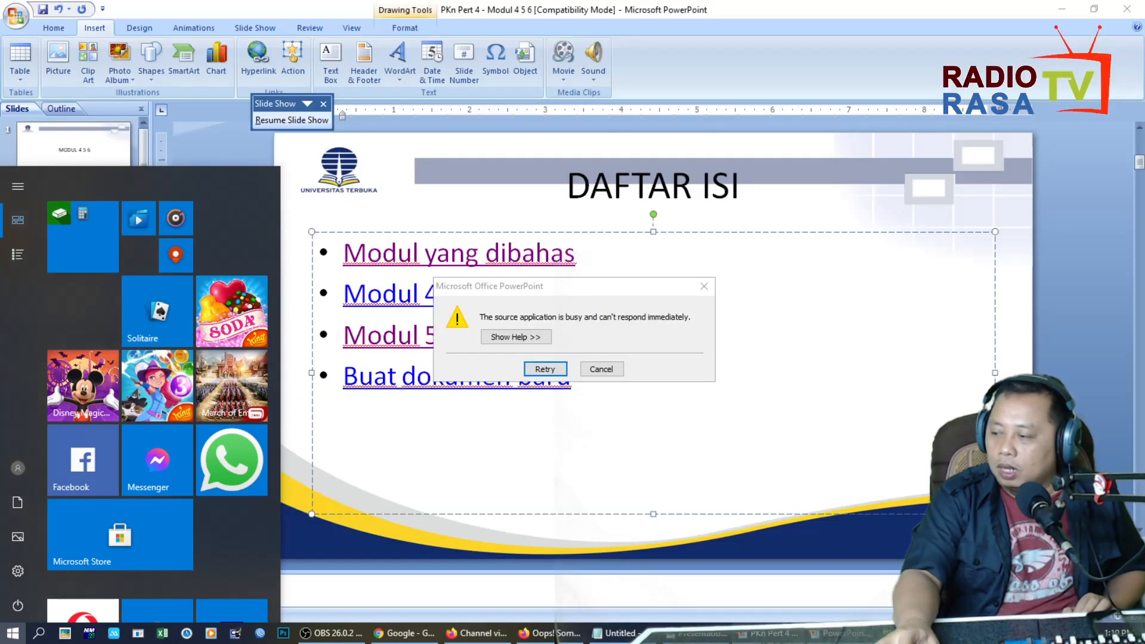
key("super")
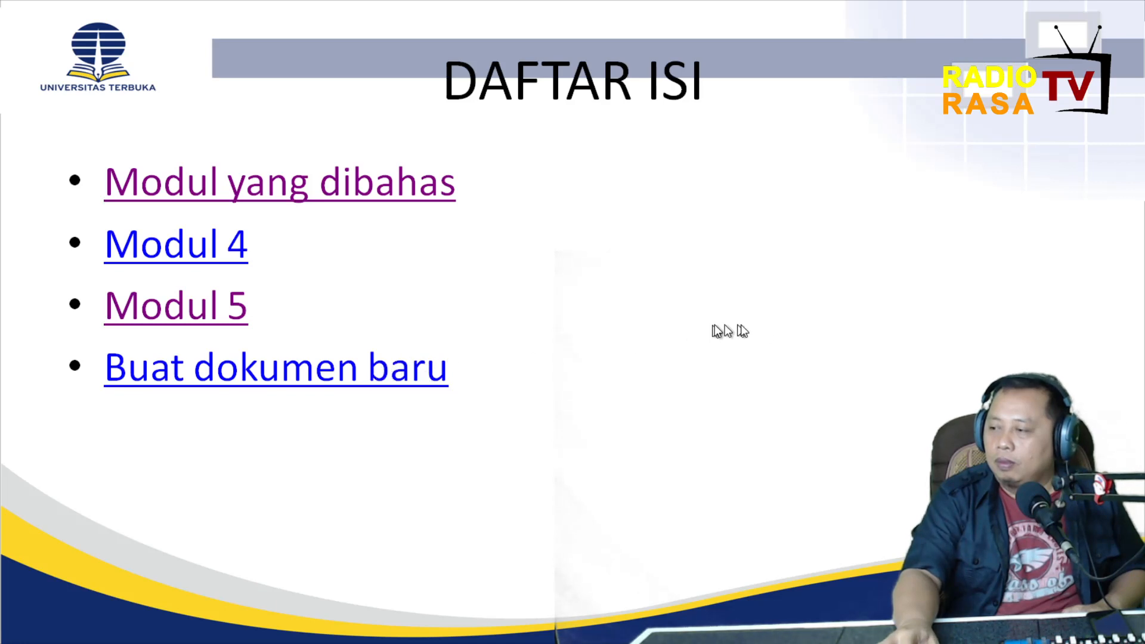
key("super")
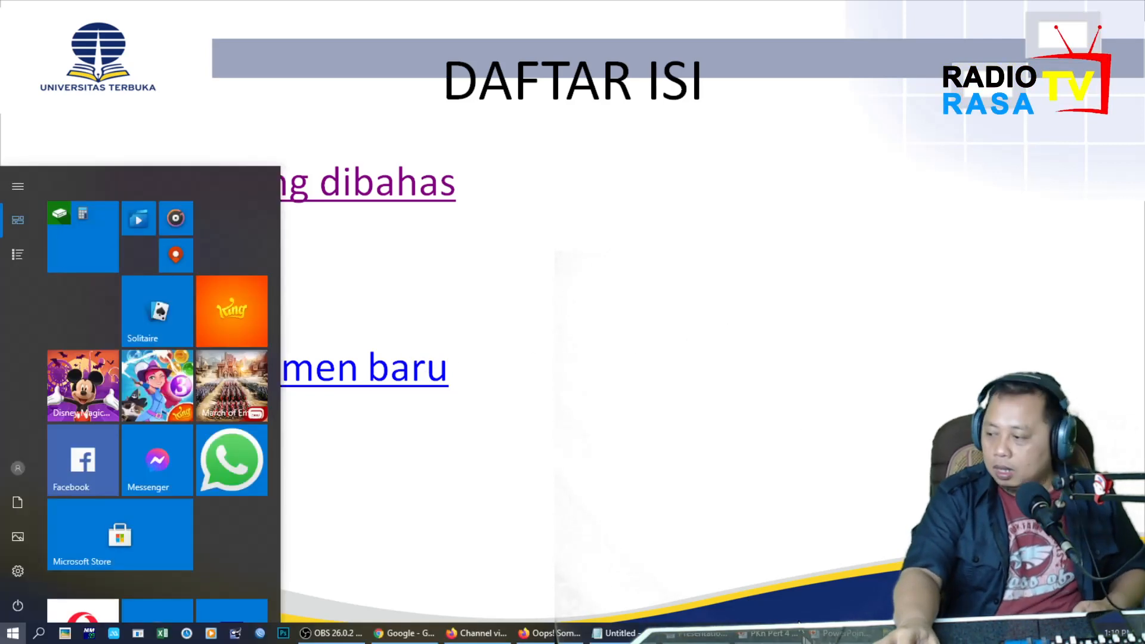
key("super")
key("super")
left_click(773, 634)
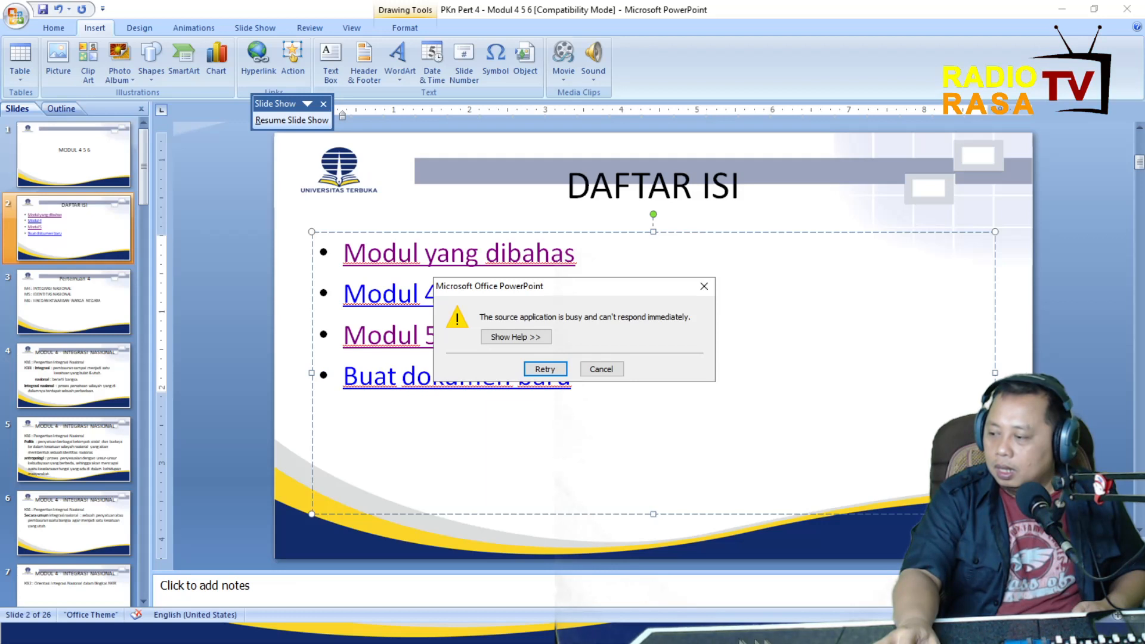
left_click(601, 370)
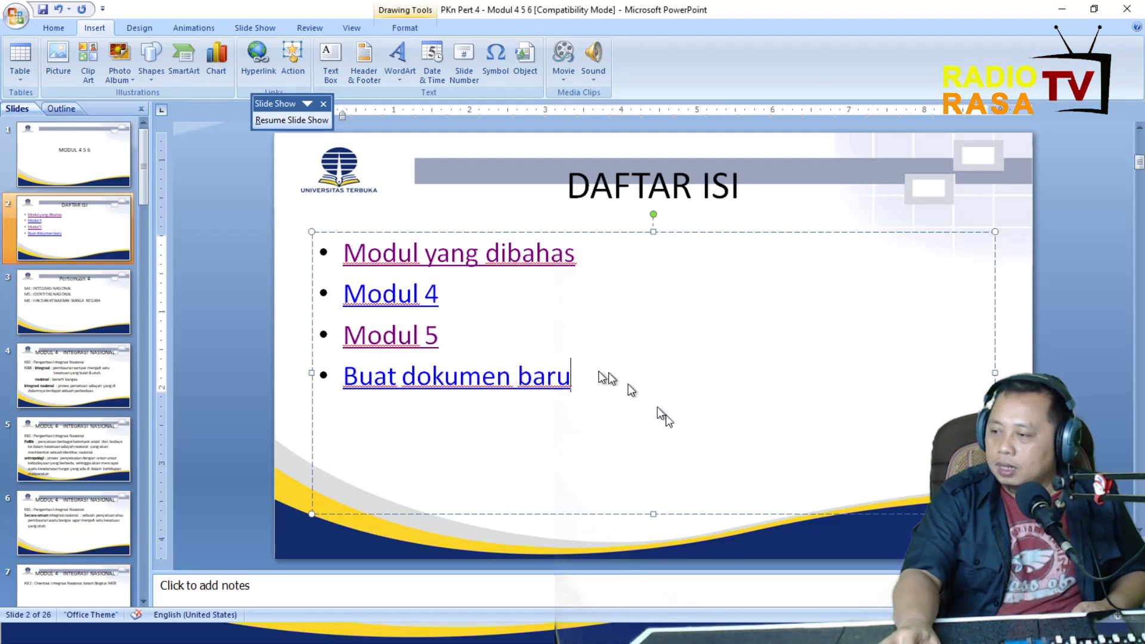
Cancel the busy-application message in the Presentation1 window and return to the PKn Pert 4 - Modul 4 5 6 editing window.
key("super")
left_click(835, 637)
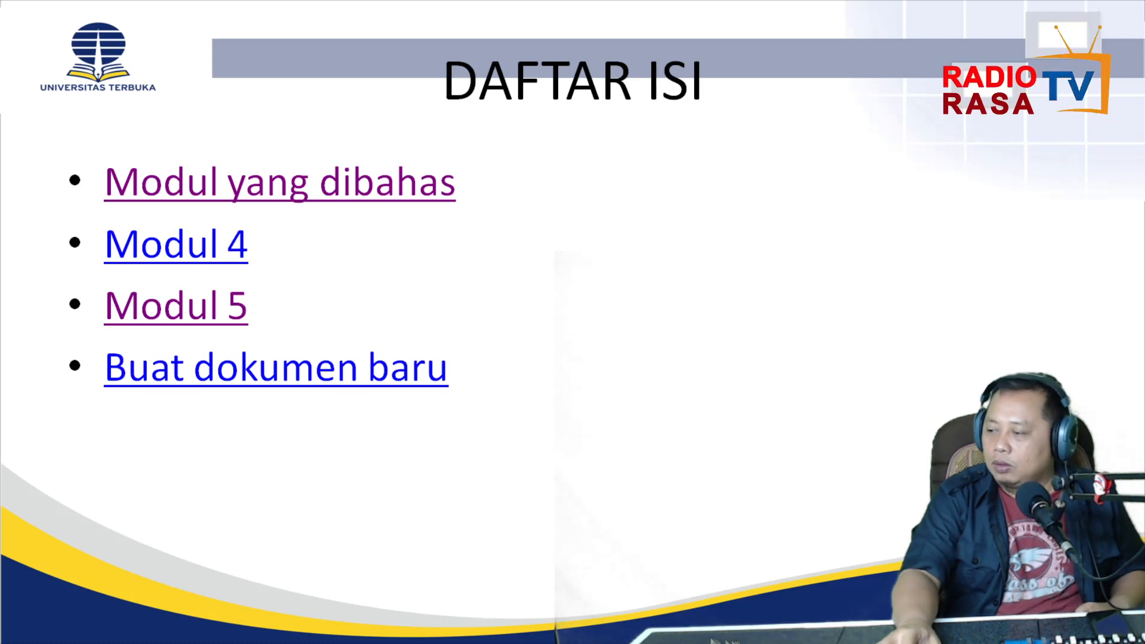
key("super")
left_click(697, 635)
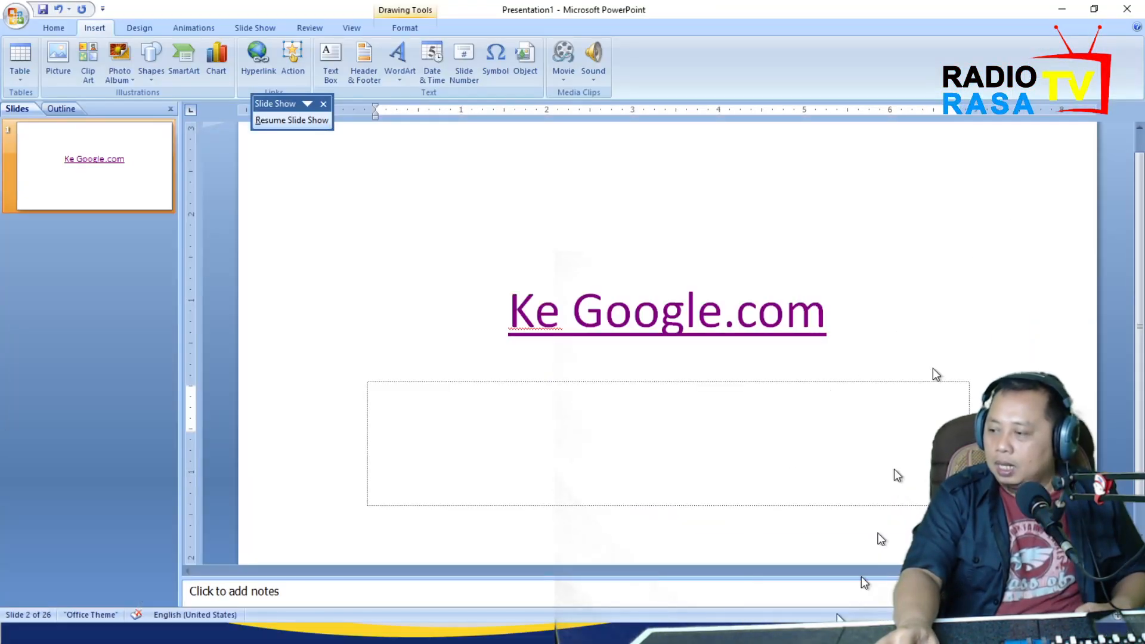
key("super")
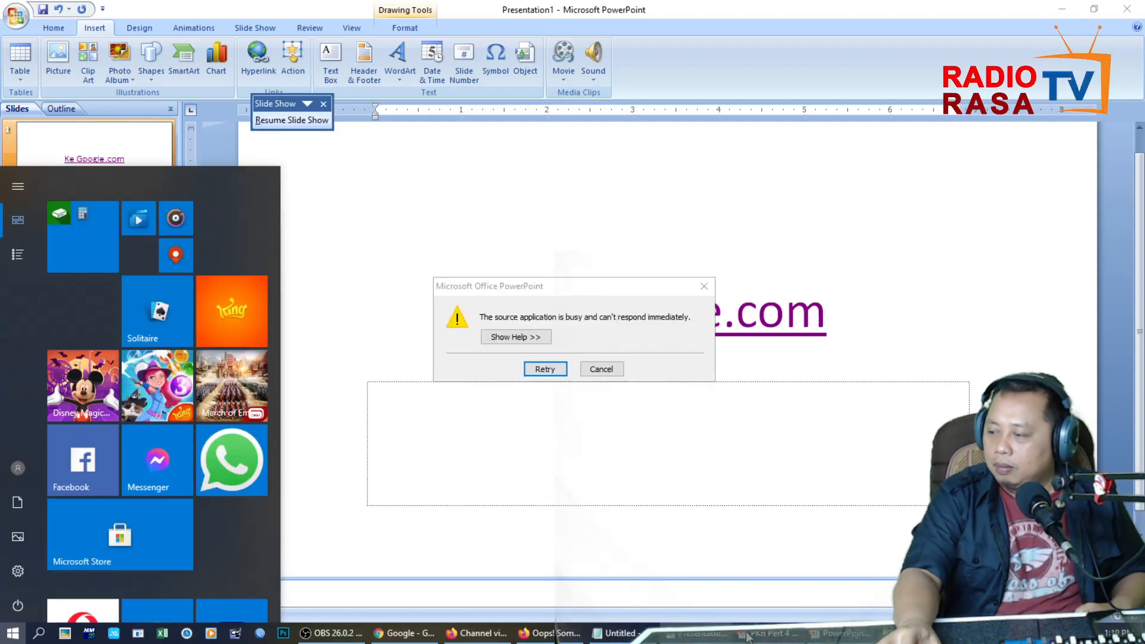
left_click(607, 371)
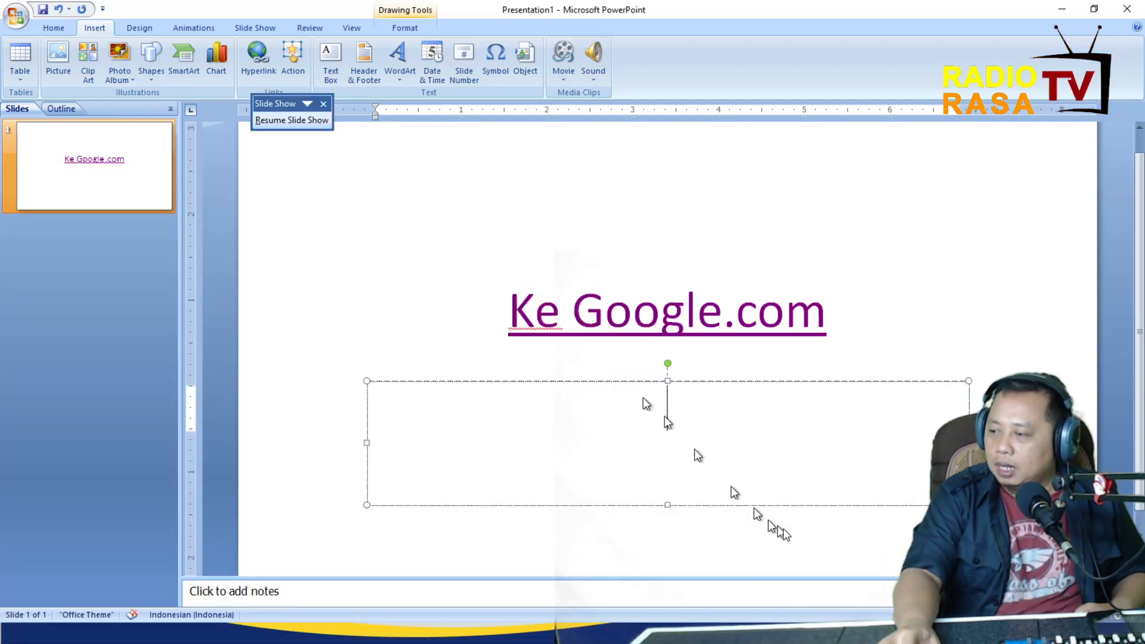
key("super")
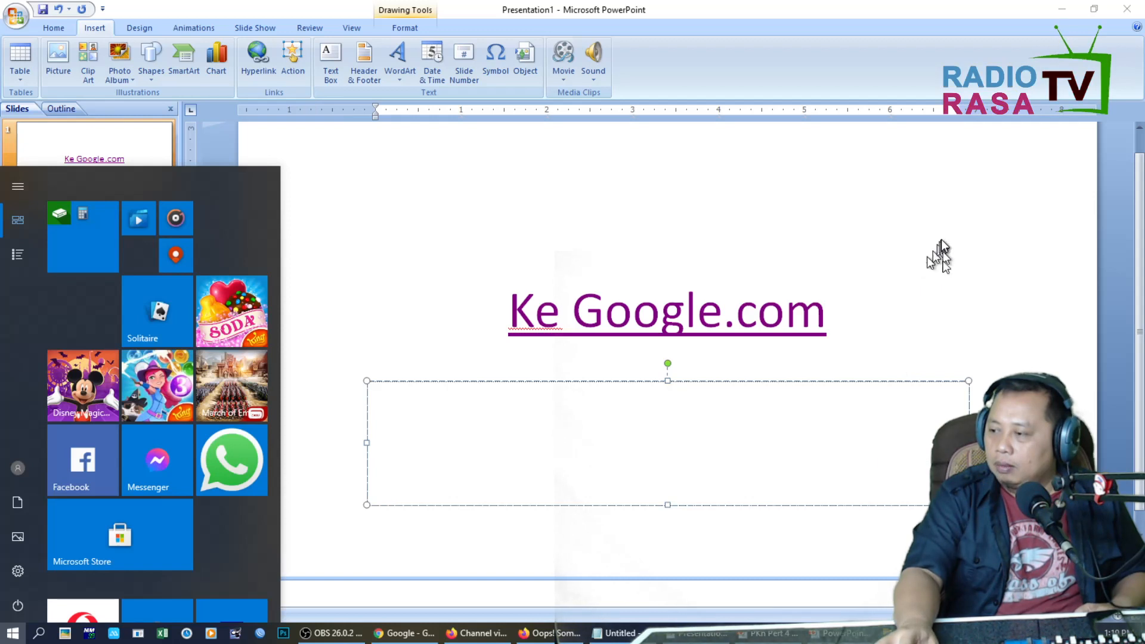
left_click(769, 633)
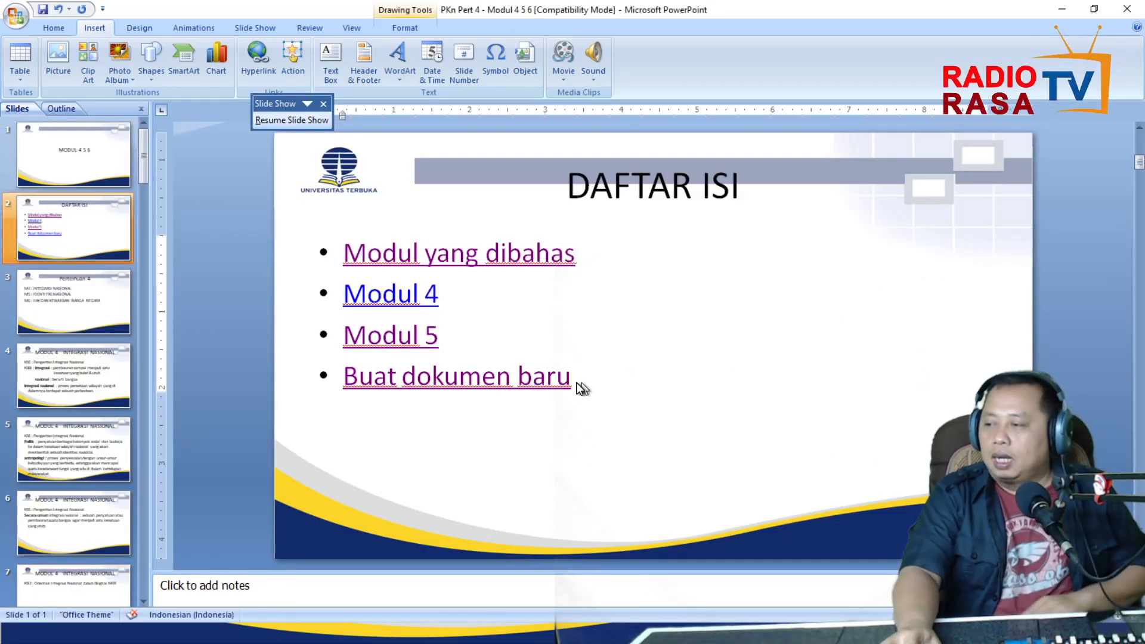
Cancel the busy-application message, end the paused slide show and dismiss its Slide Show resume prompt.
left_click(1121, 11)
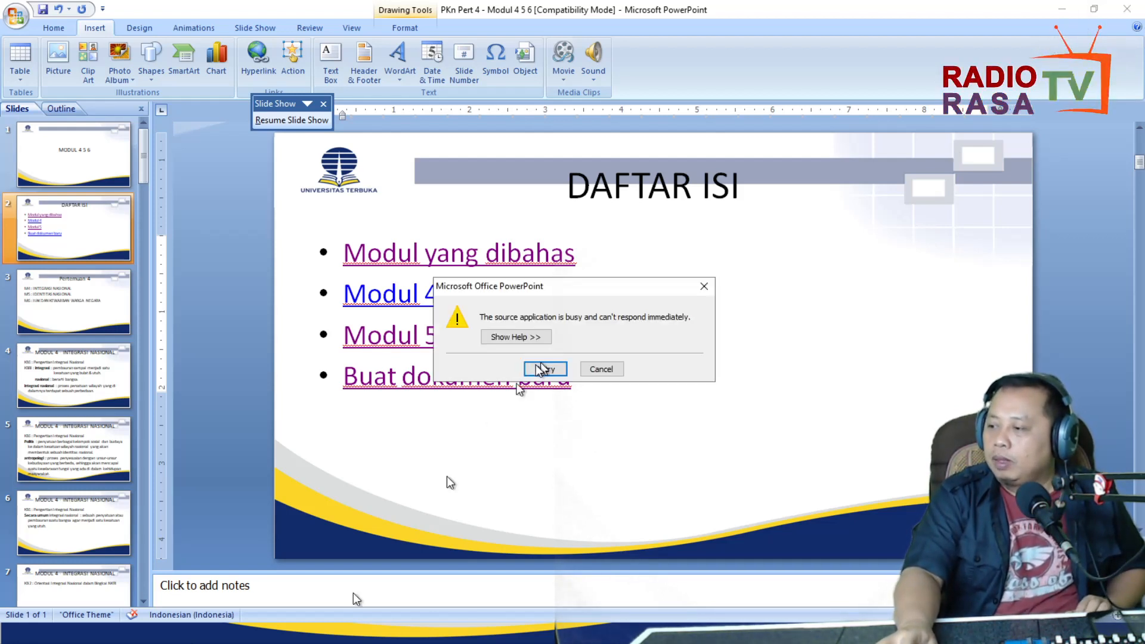
left_click(601, 370)
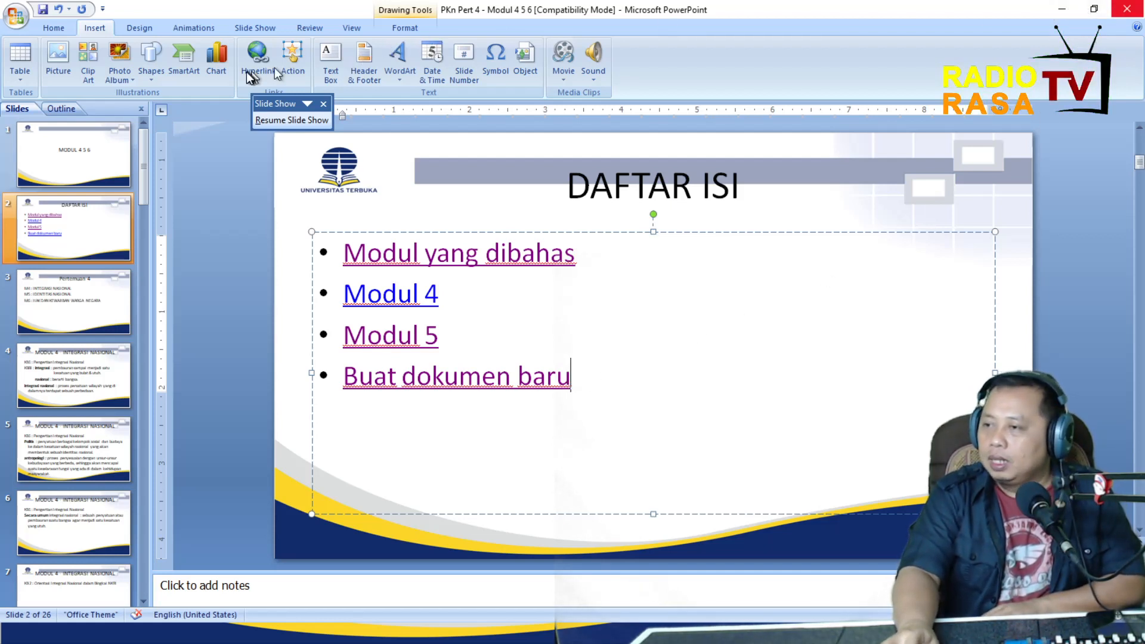
left_click(286, 124)
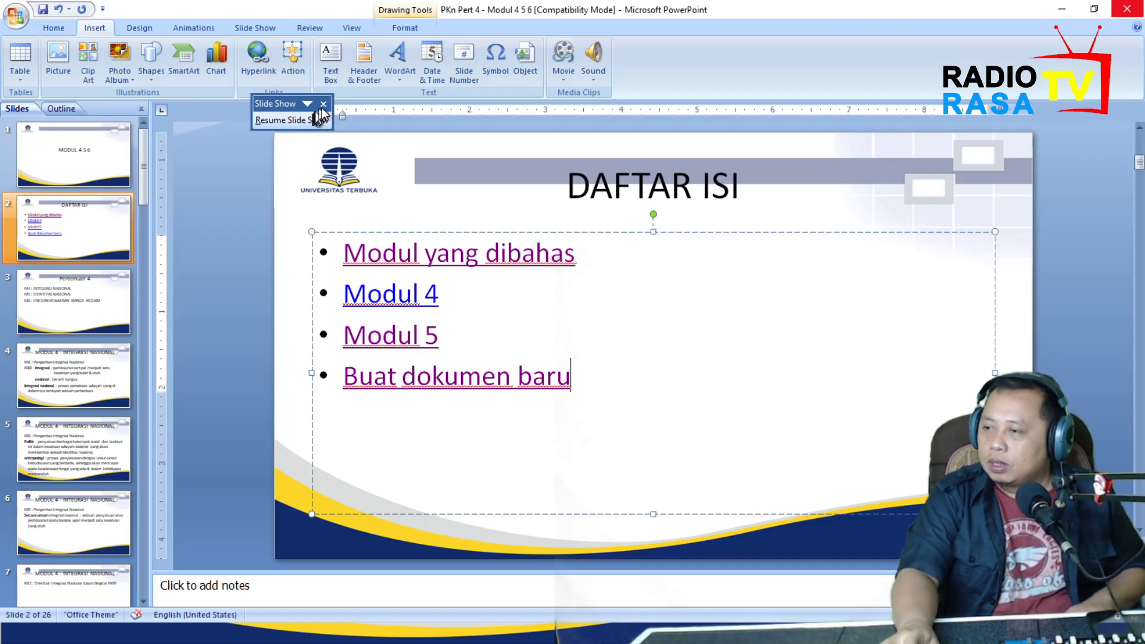
key("Escape")
key("Escape")
key("Escape")
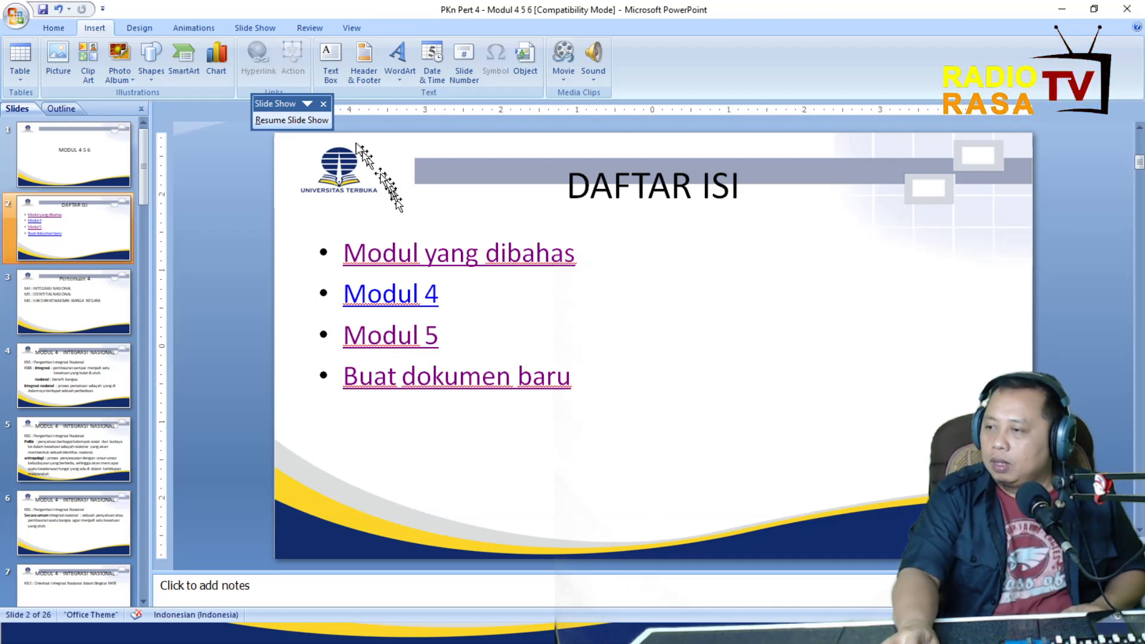
left_click(323, 106)
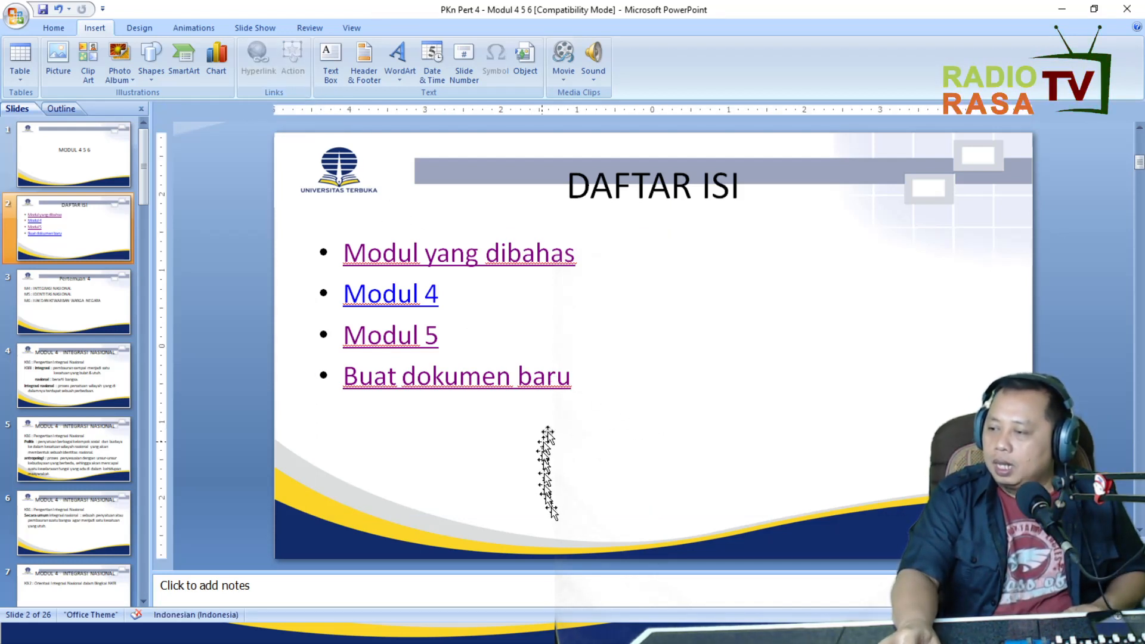
Add an "E-mail saya" bullet below Buat dokumen baru on the DAFTAR ISI slide.
left_click(571, 381)
left_click(572, 382)
key("Return")
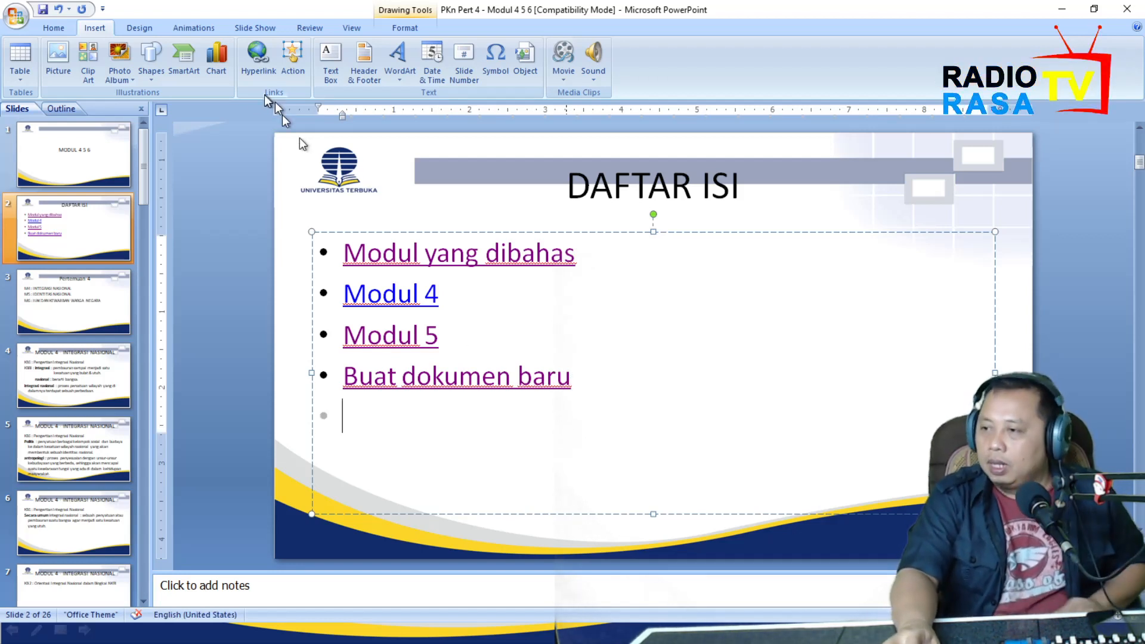
left_click(256, 74)
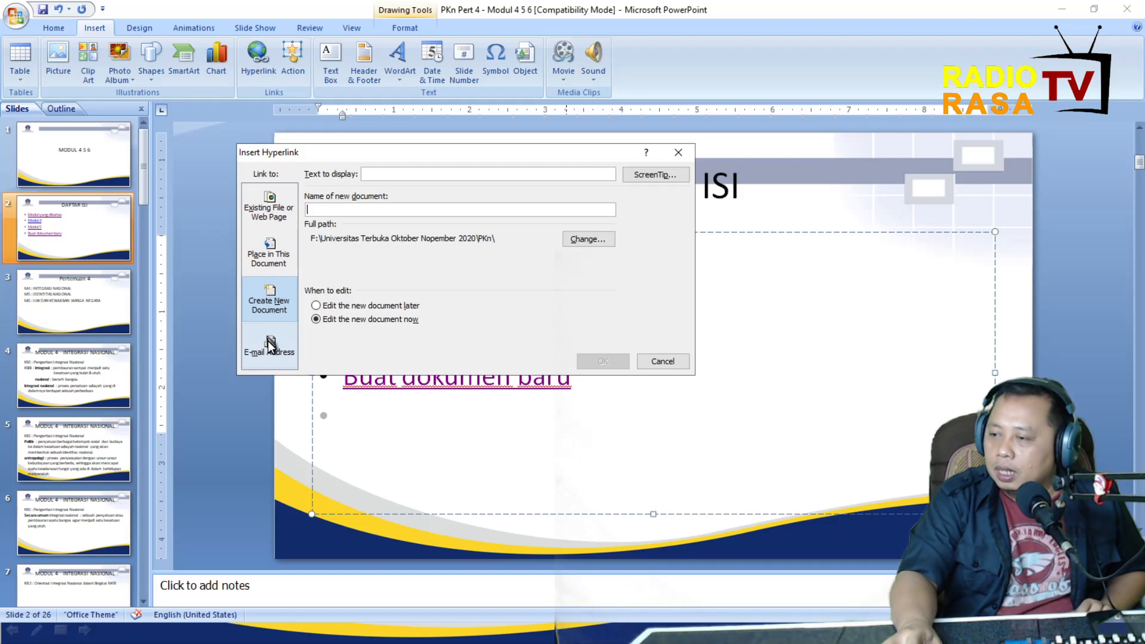
left_click(662, 362)
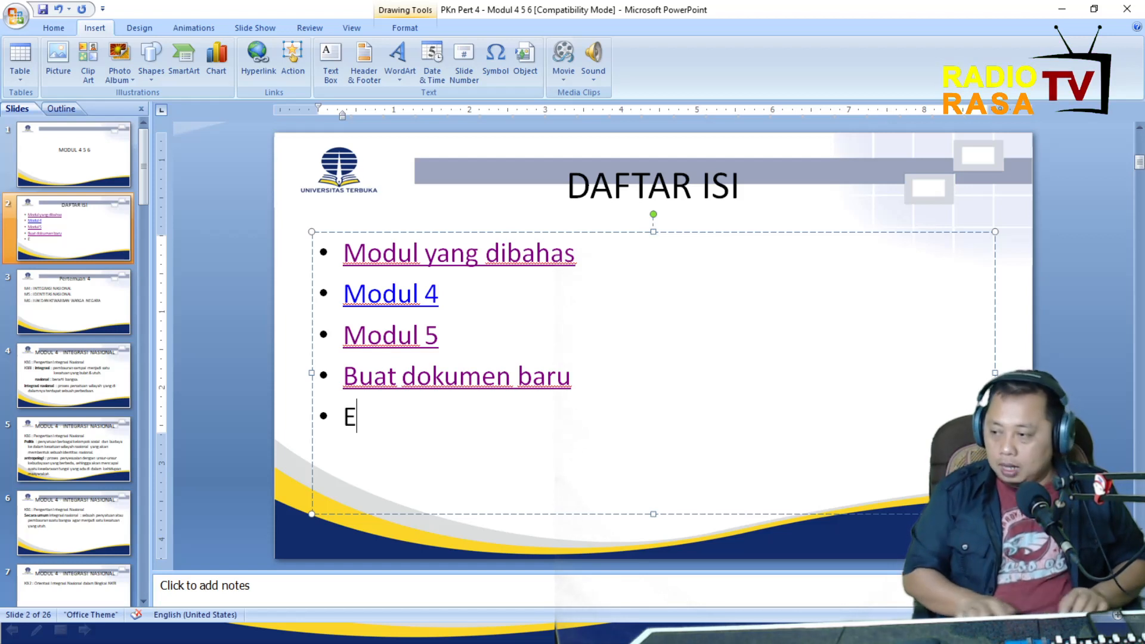
type("-mail saya")
Link the E-mail saya entry to the presenter's e-mail address with the subject "tes dulu".
key("shift+Home")
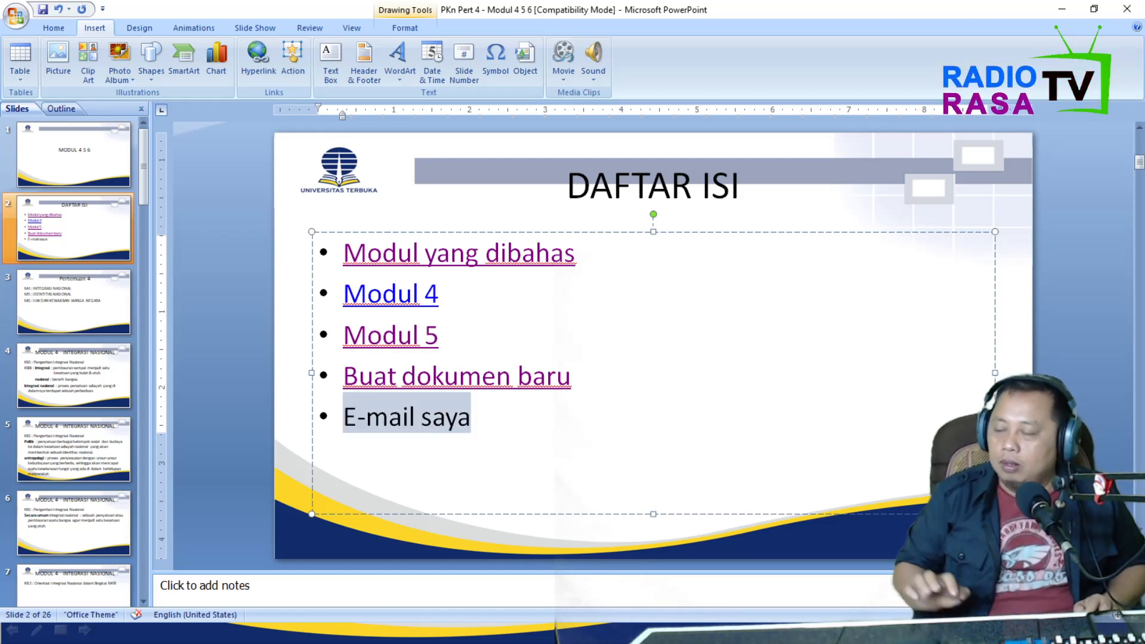
left_click(258, 59)
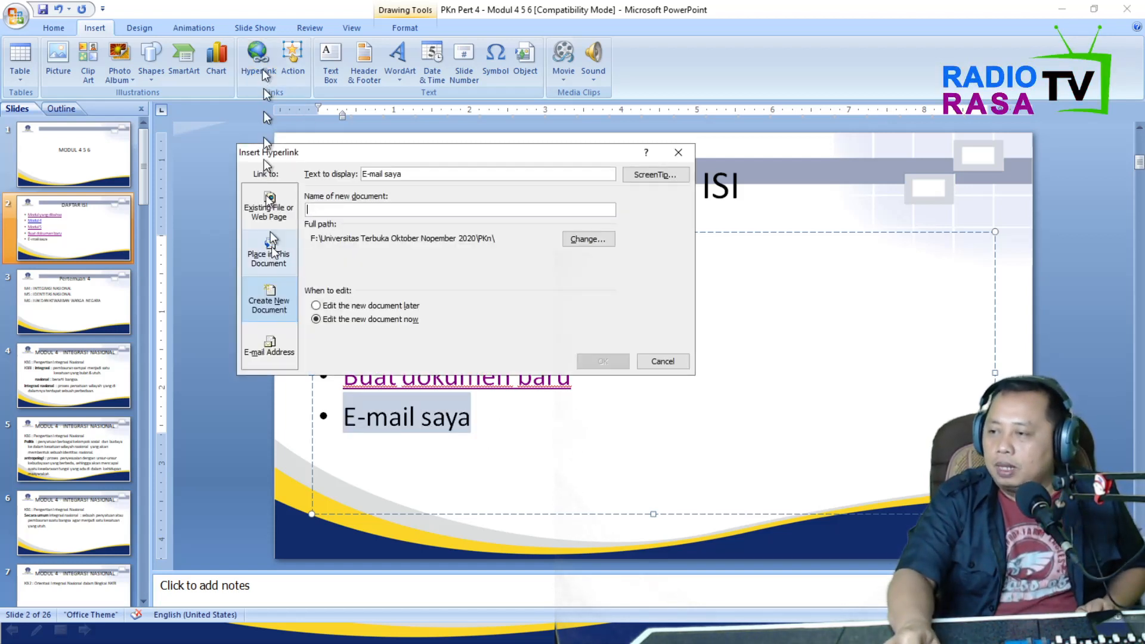
left_click(280, 336)
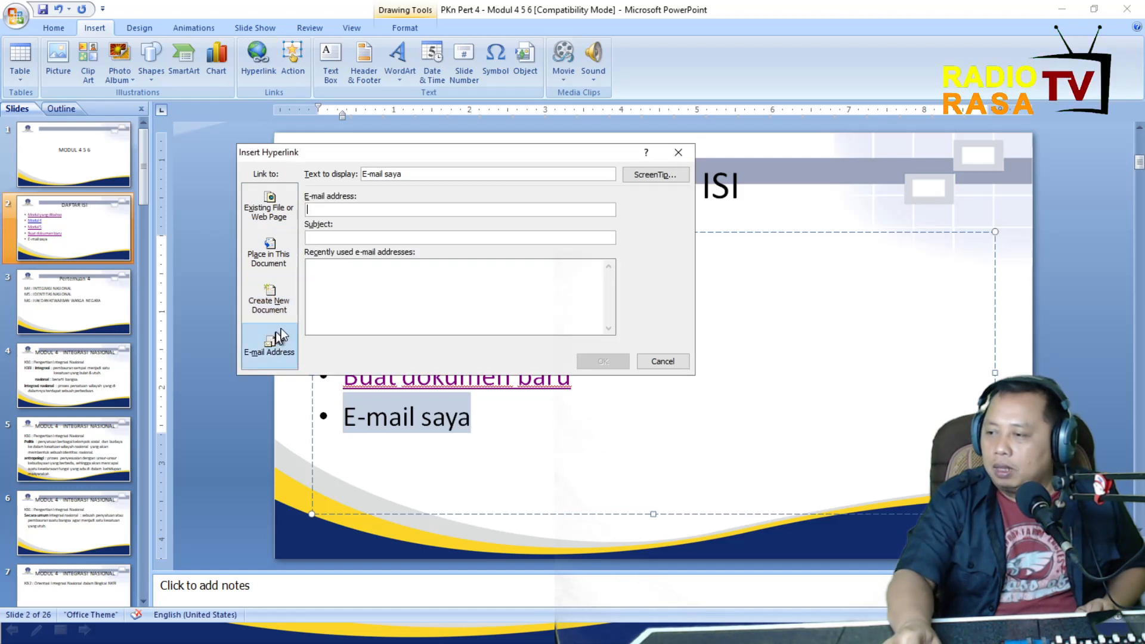
left_click(363, 208)
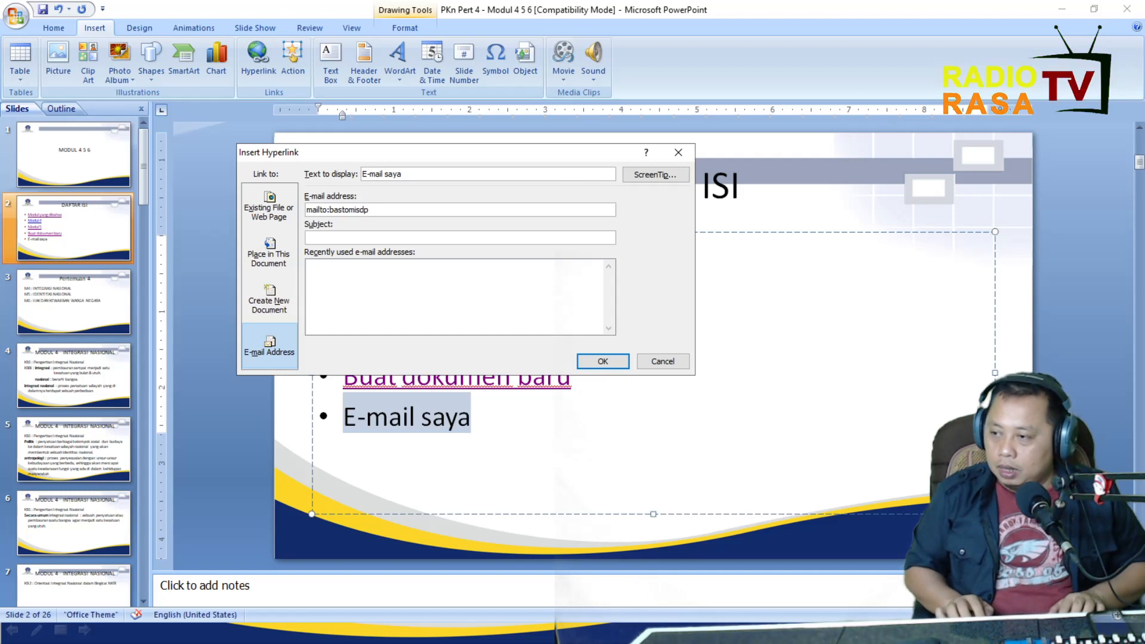
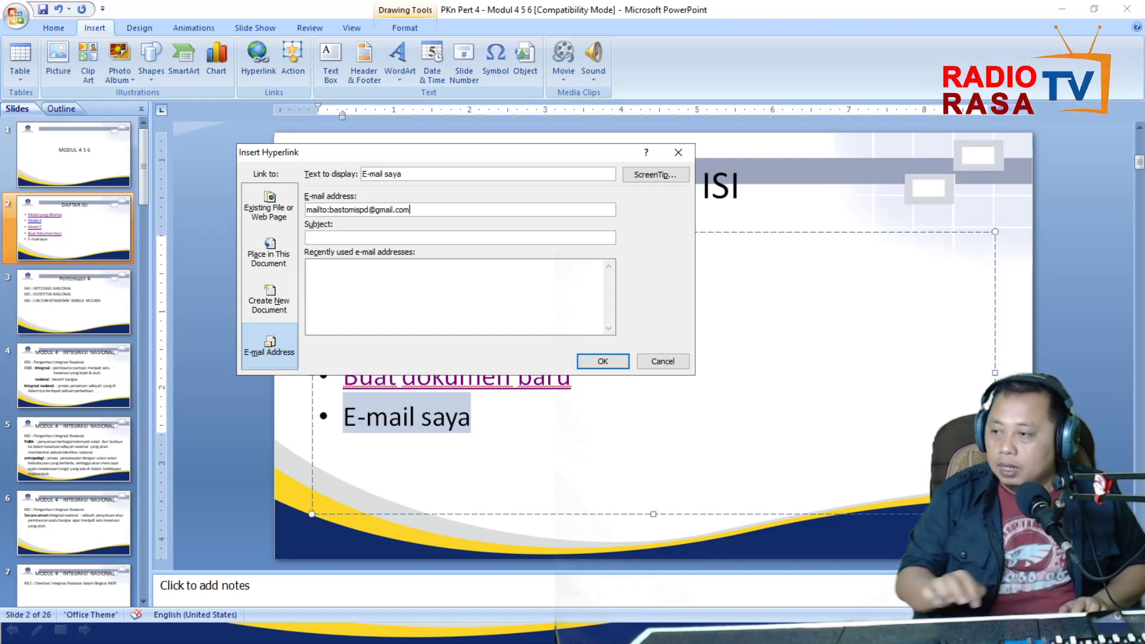
left_click(390, 237)
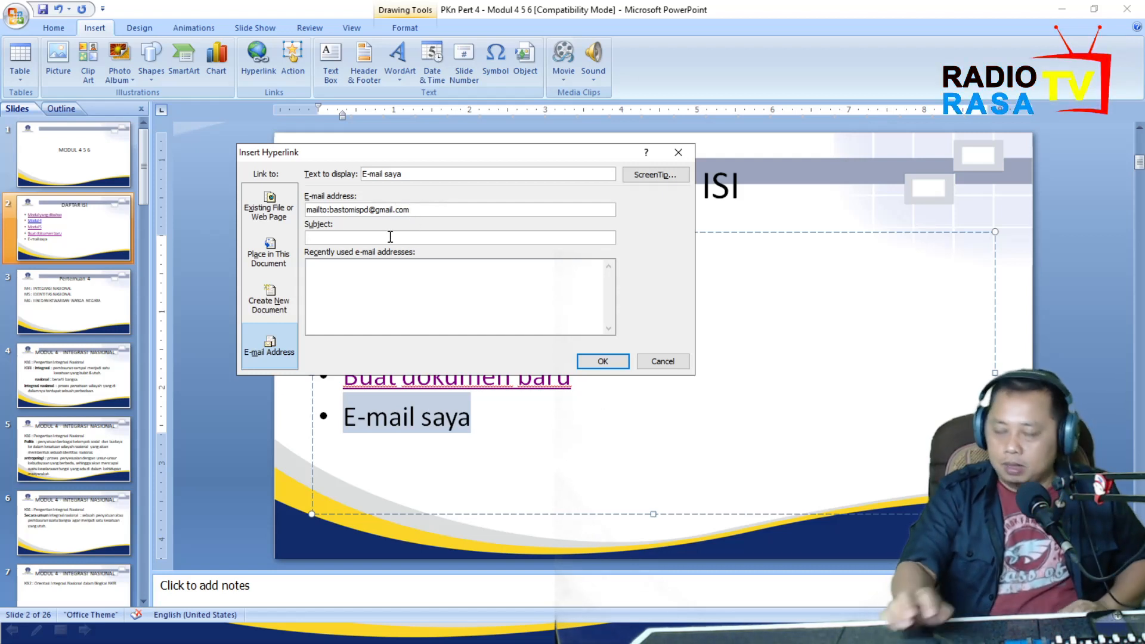
type("tes dulu")
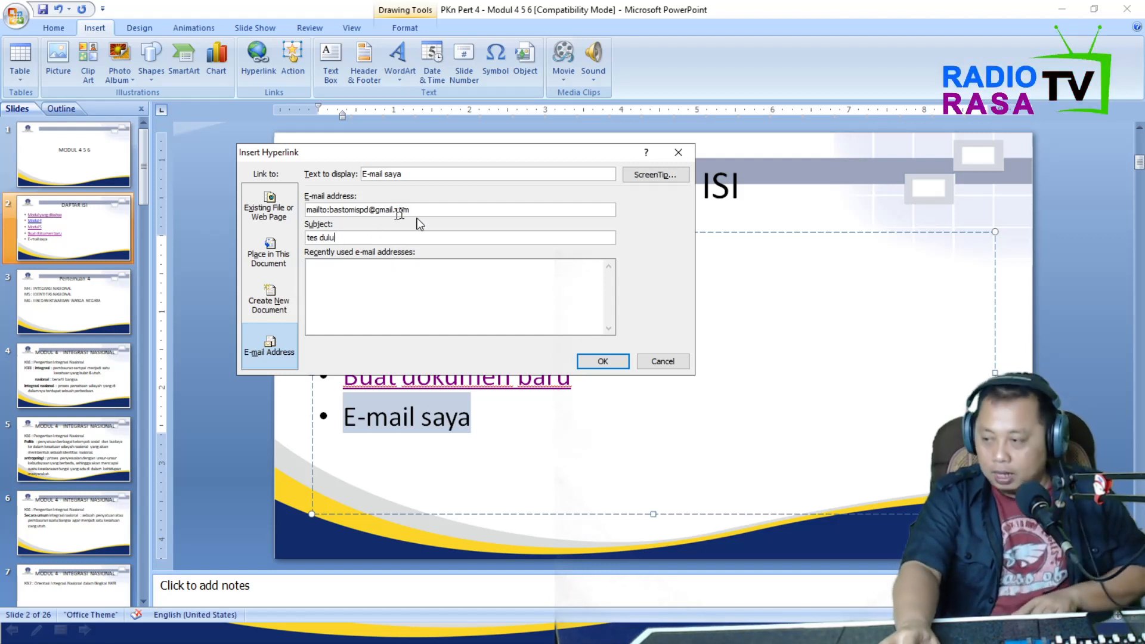
left_click(601, 360)
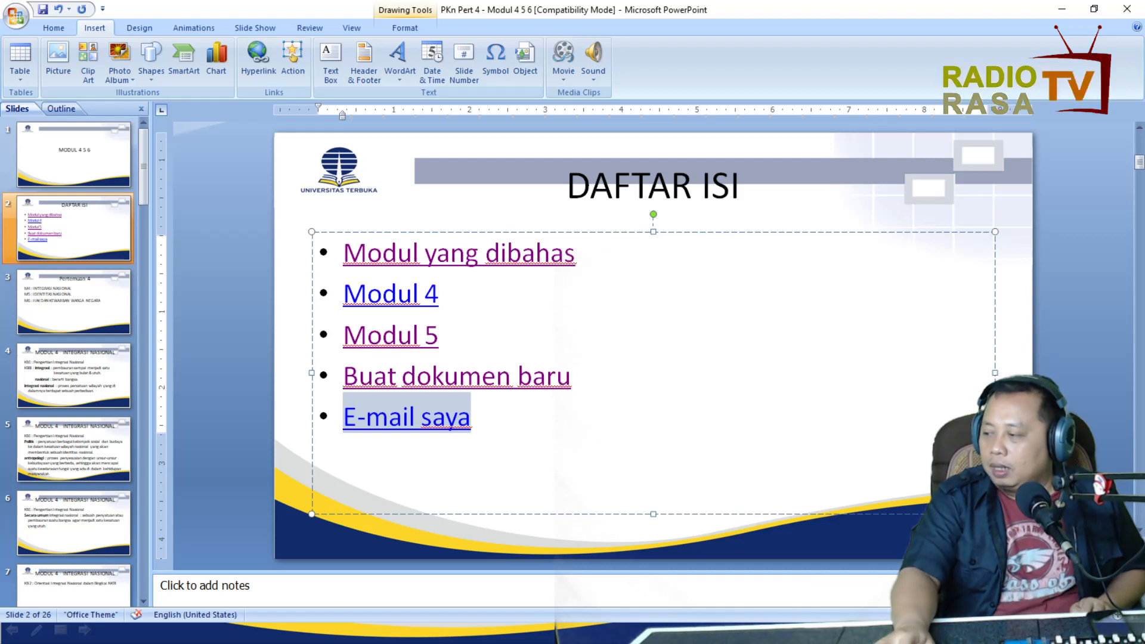
Run the slide show from the DAFTAR ISI slide and follow the E-mail saya link, opening it in Mail.
key("shift+F5")
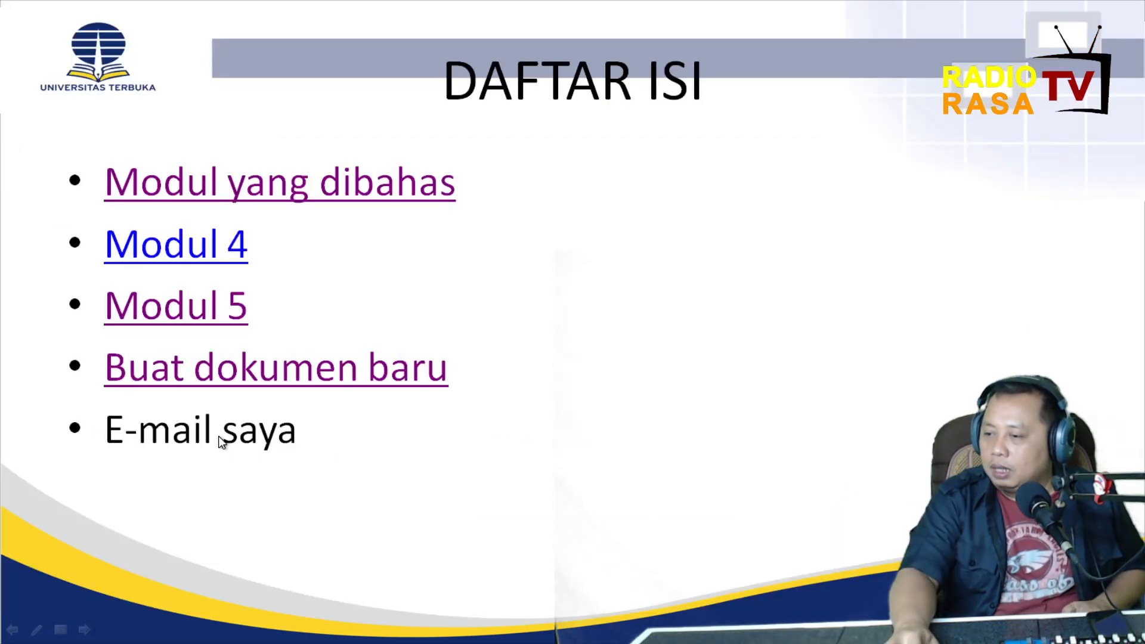
key("Escape")
left_click(387, 418)
key("End")
key("shift+F5")
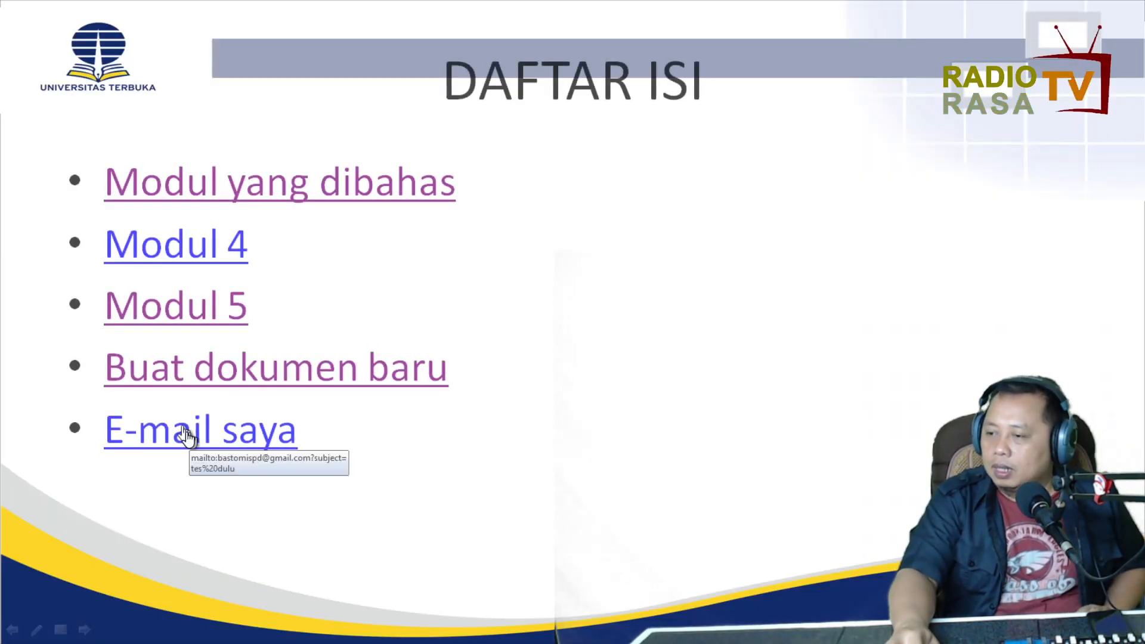
left_click(186, 438)
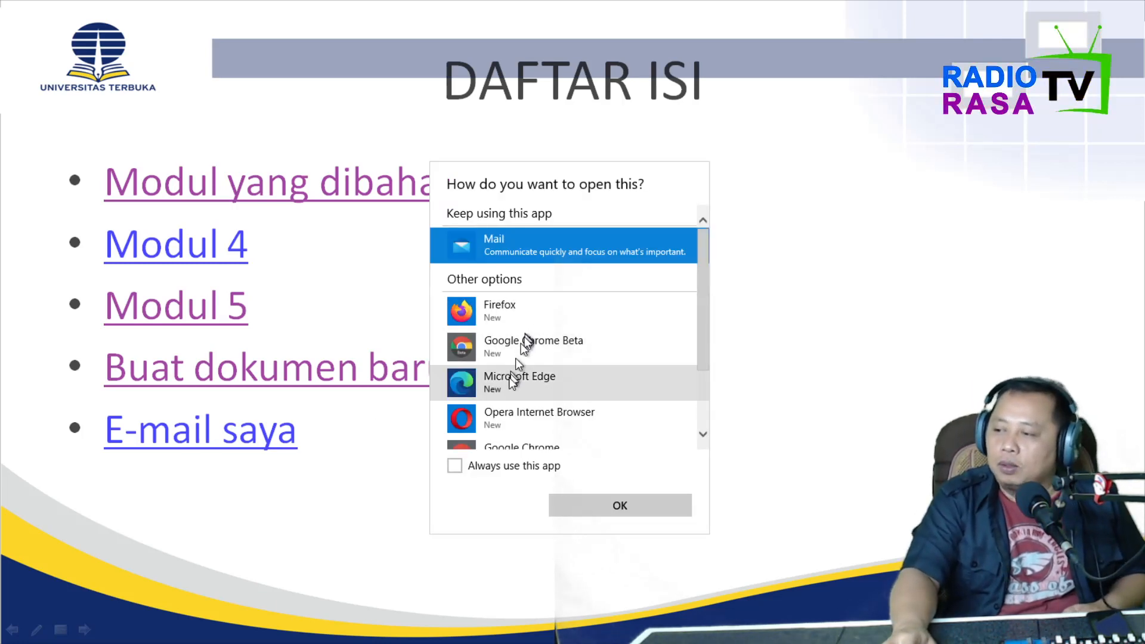
scroll(511, 380, "down", 3)
left_click(684, 507)
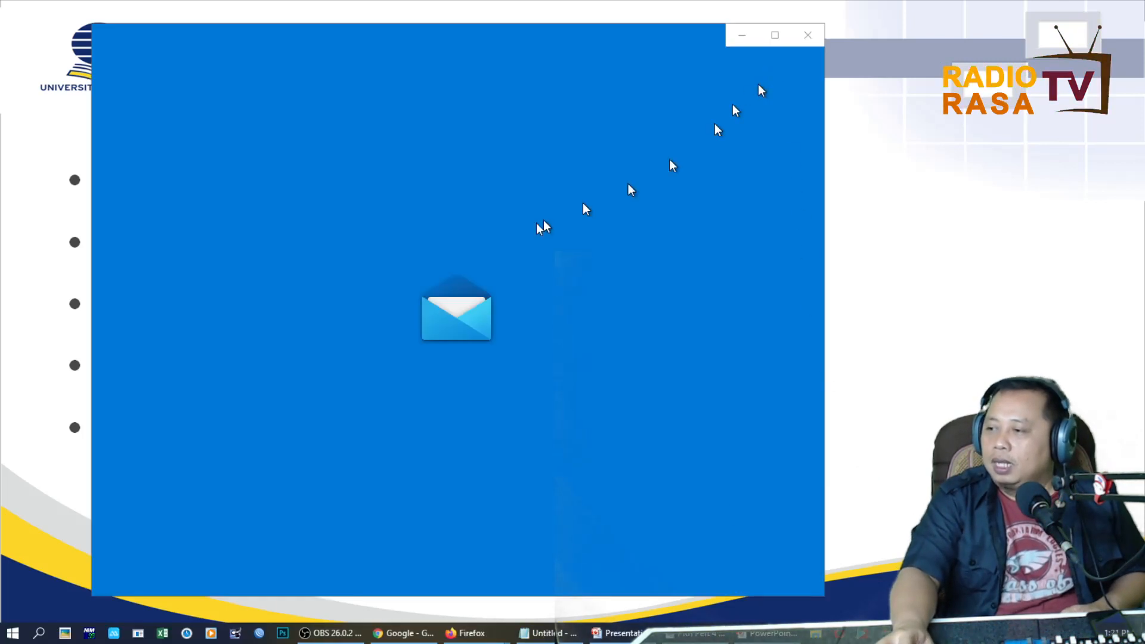
Close the Mail window and end the slide show.
left_click(808, 35)
key("Escape")
key("Escape")
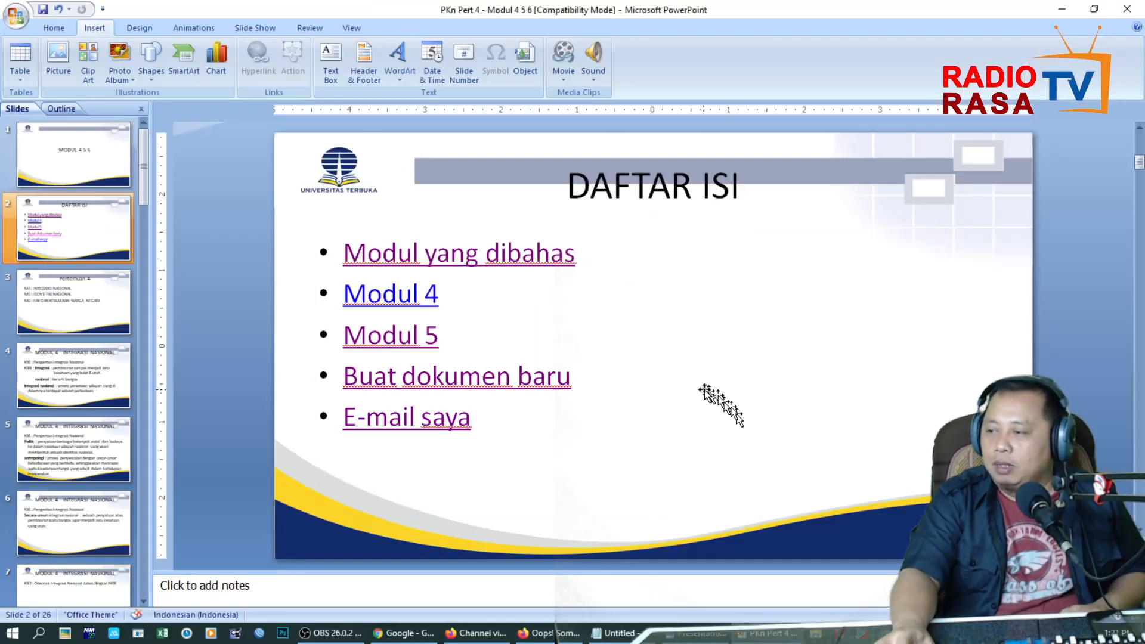
left_click(695, 635)
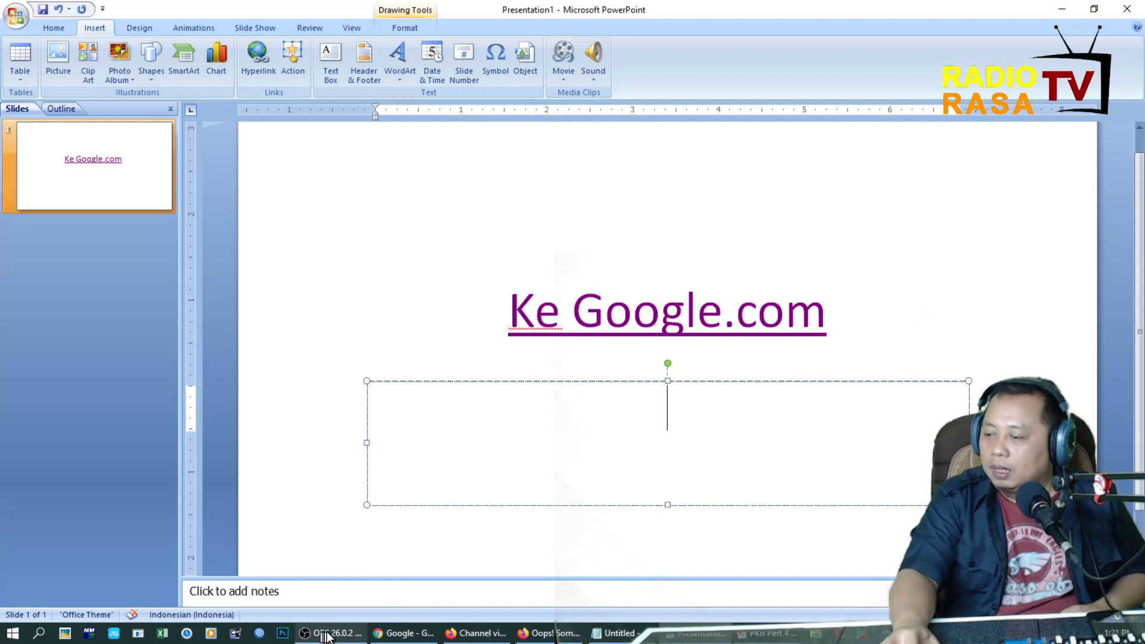
mouse_move(331, 637)
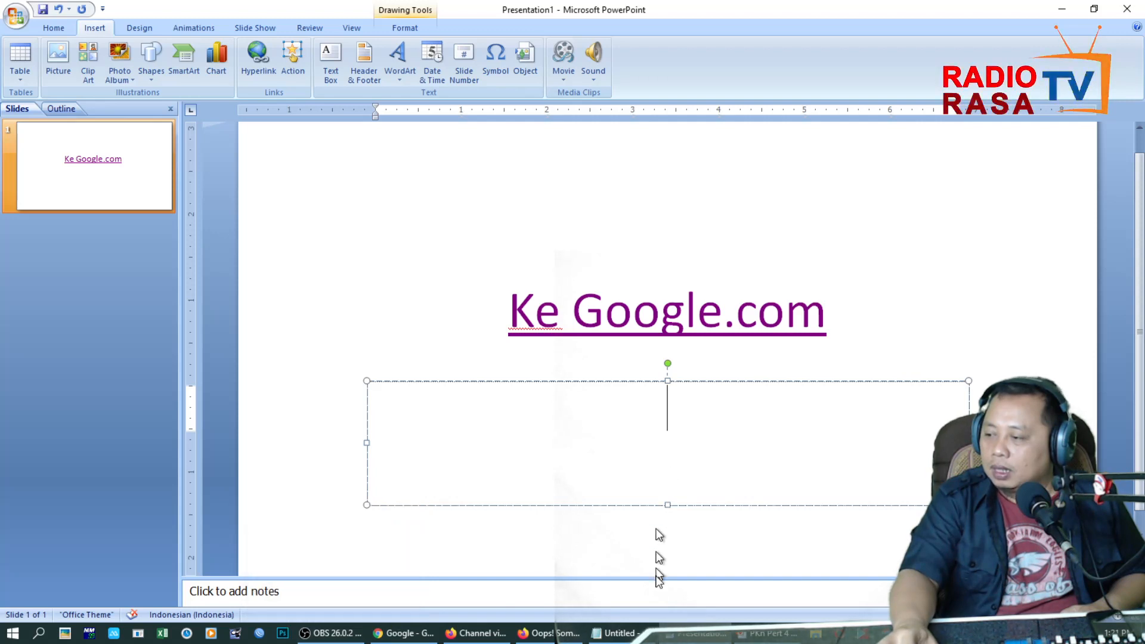
mouse_move(702, 636)
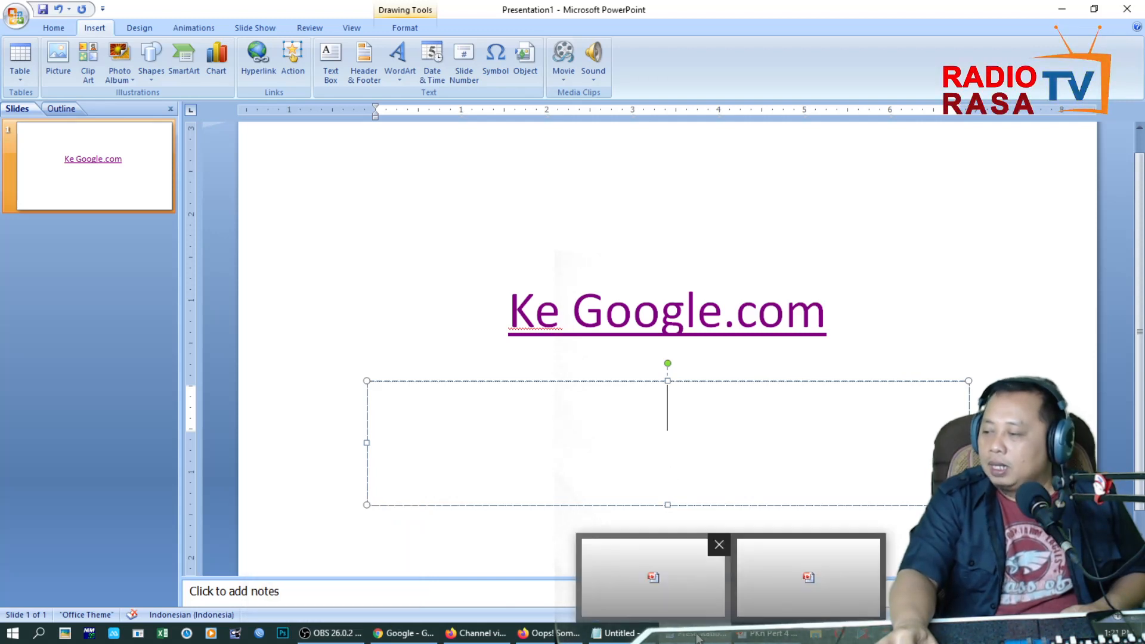
left_click(772, 634)
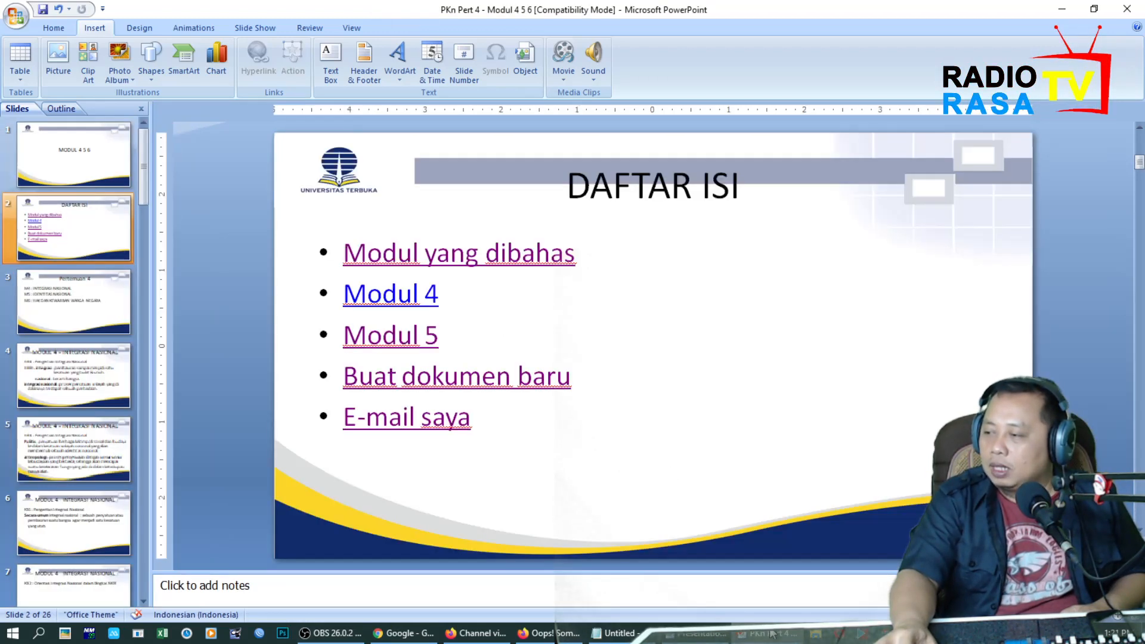
Examine the hyperlink settings of the E-mail saya entry and cancel without editing them.
left_click(519, 335)
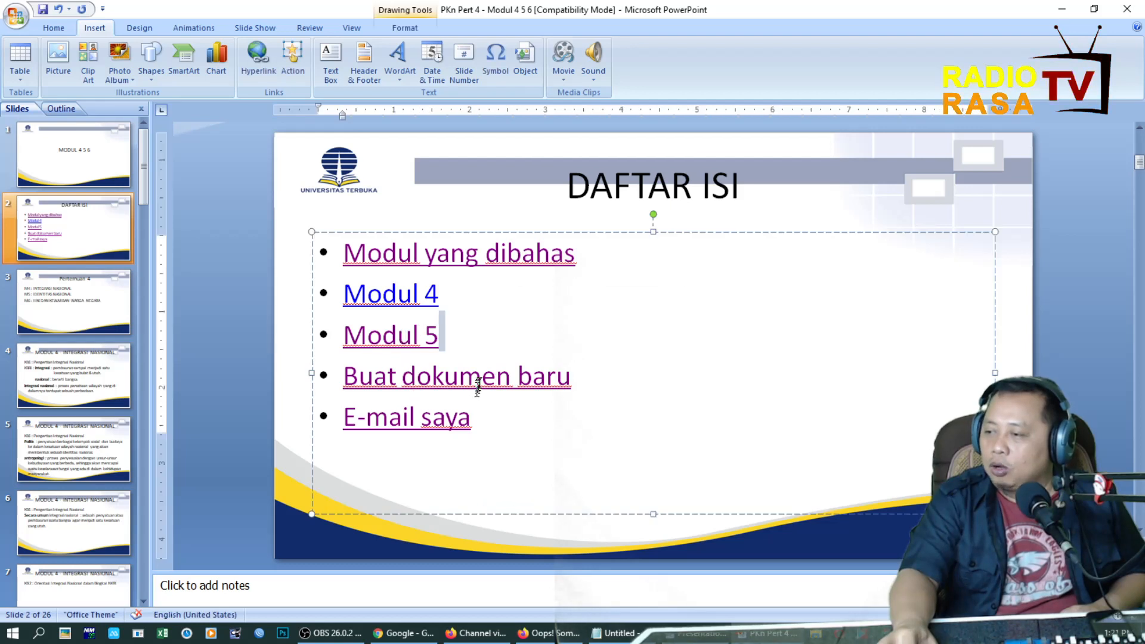
left_click(257, 59)
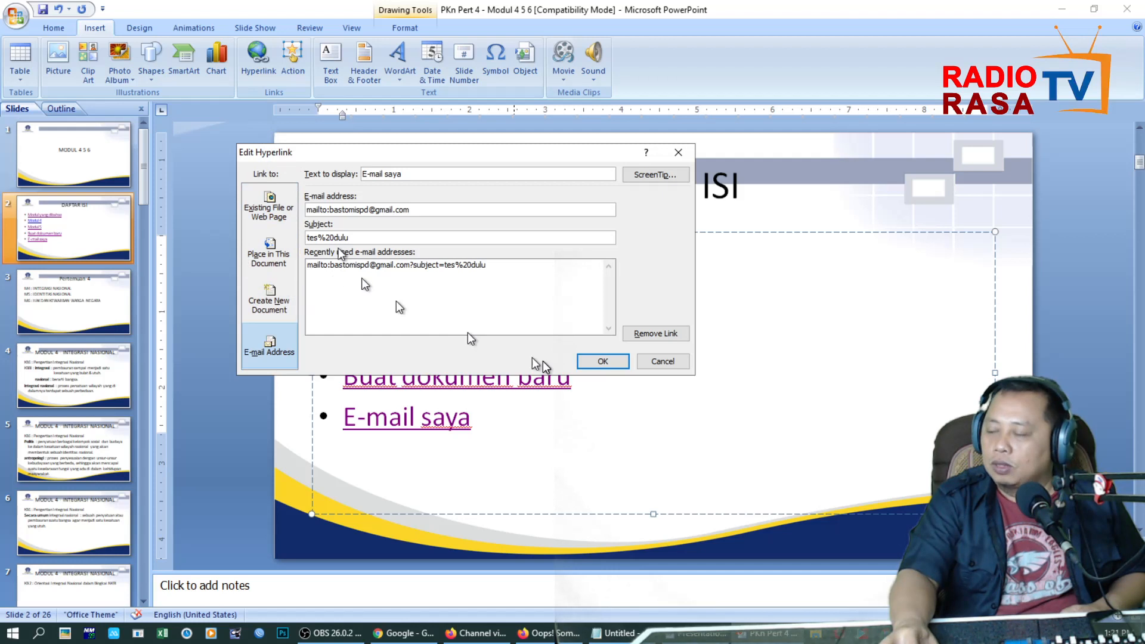
left_click(659, 362)
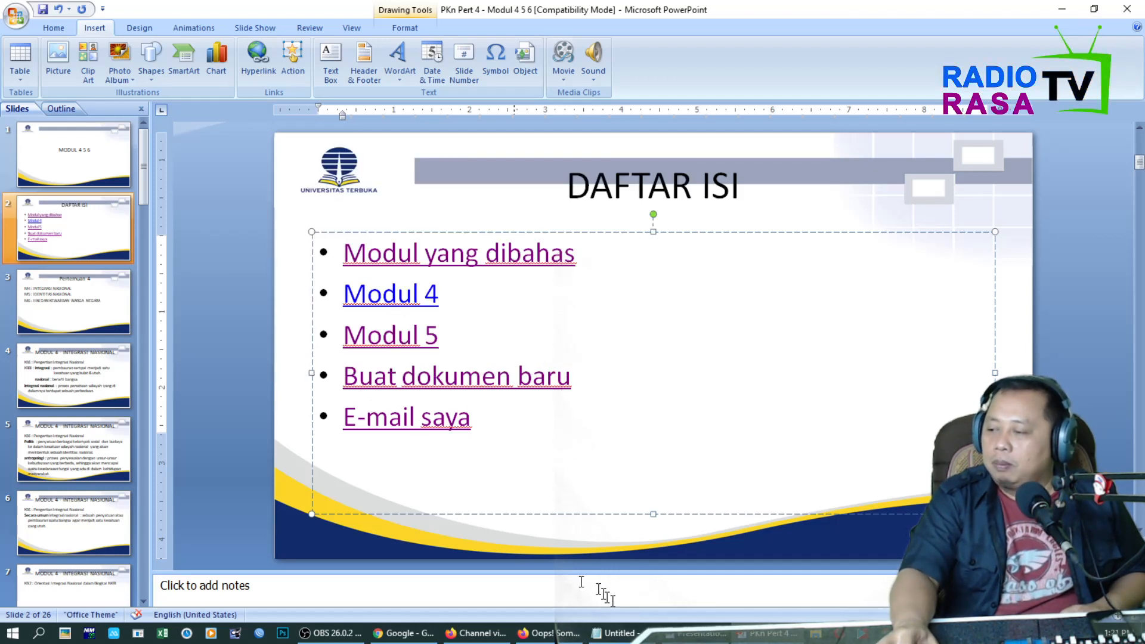
Switch to the Presentation1 window and add a new slide after the Ke Google.com slide.
left_click(698, 633)
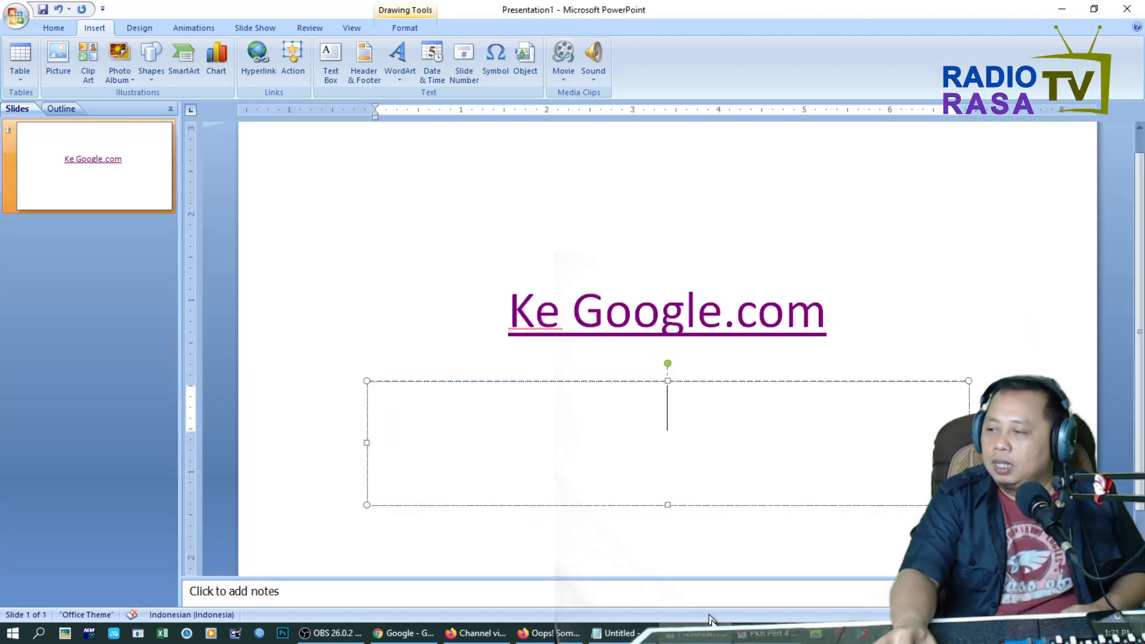
left_click(350, 332)
left_click(98, 190)
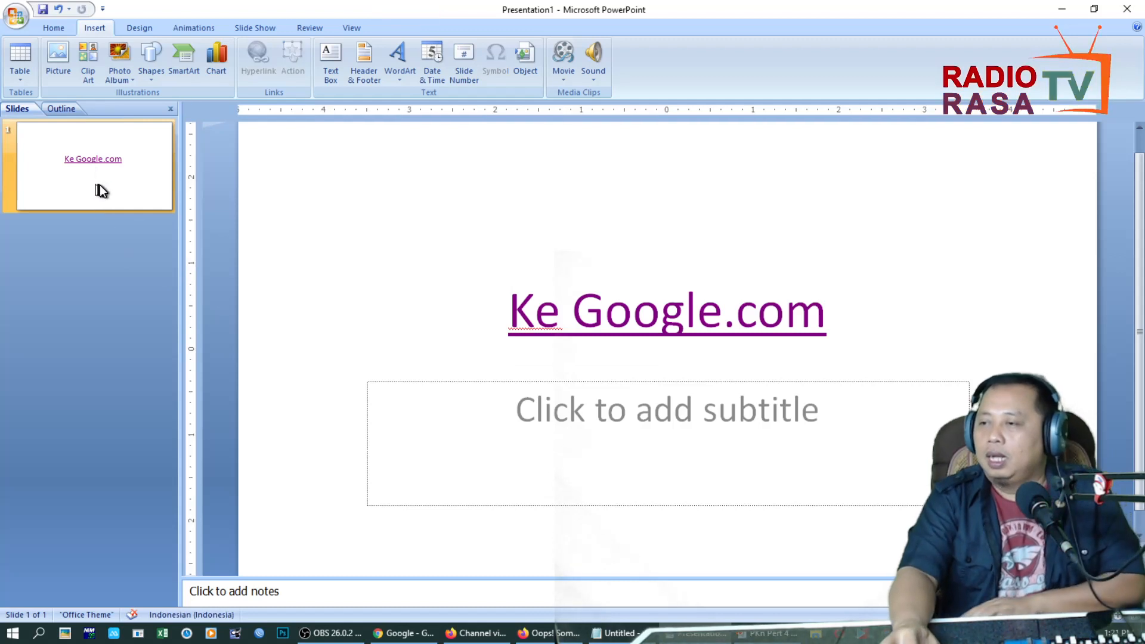
key("Return")
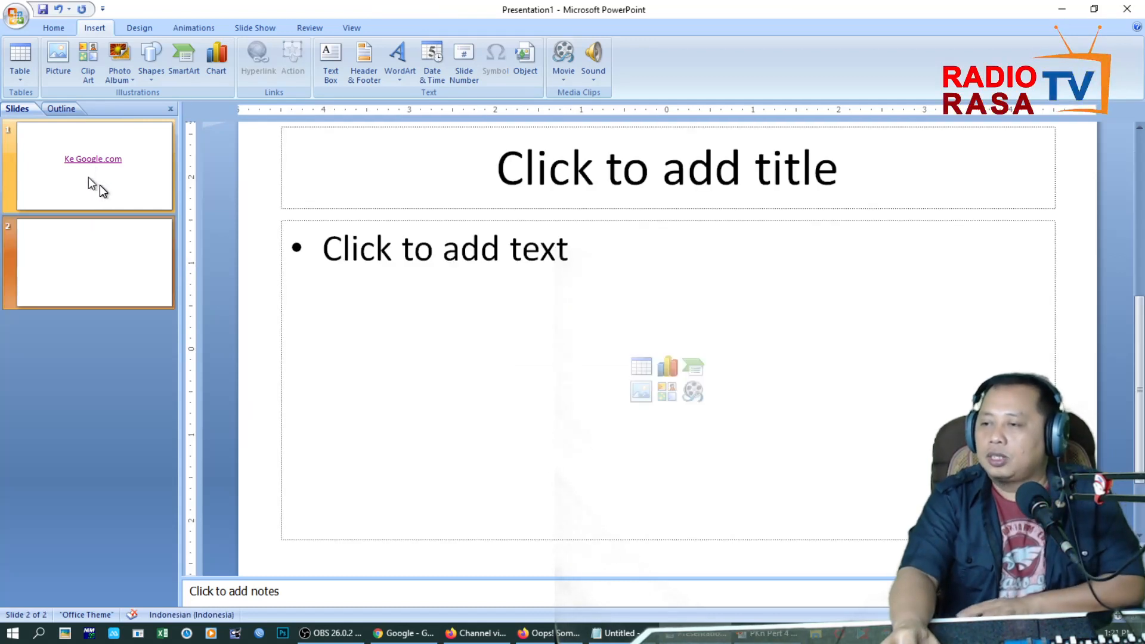
Title the new slide "Contoh action", then enter and select the bullet text "Satu" in the body.
left_click(581, 178)
type("Contoh action")
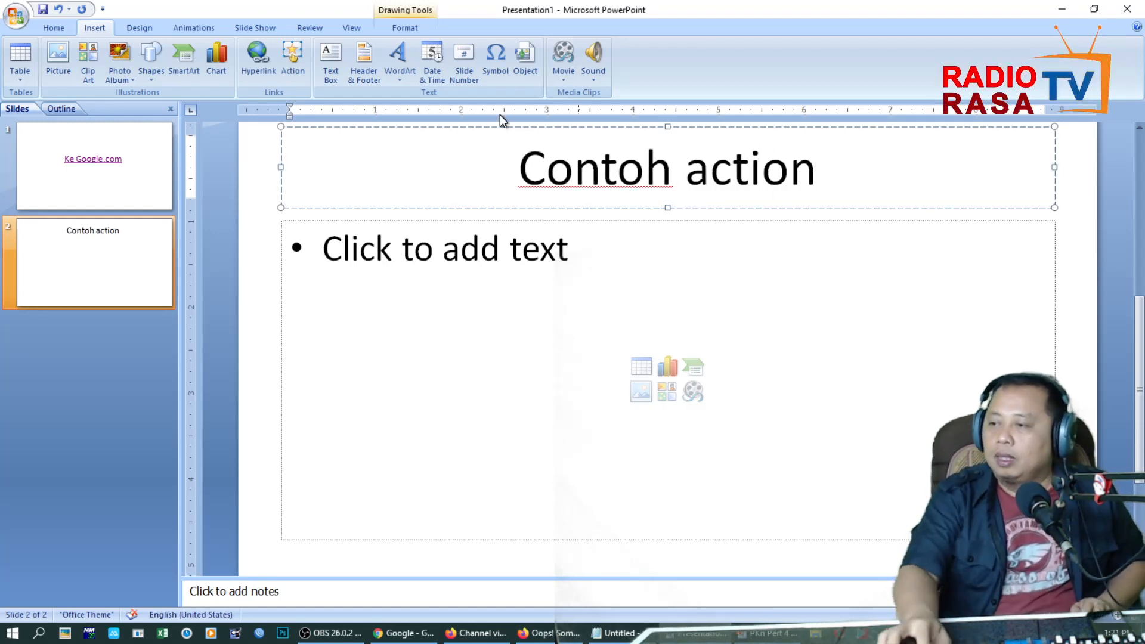
left_click(581, 288)
type("Satu")
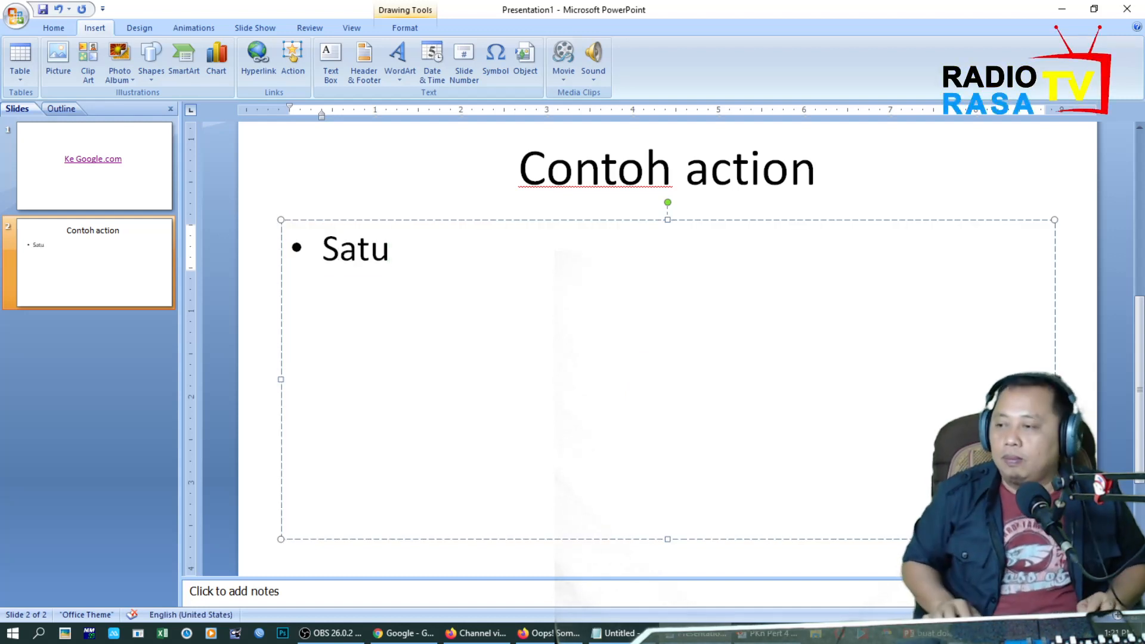
key("shift+Home")
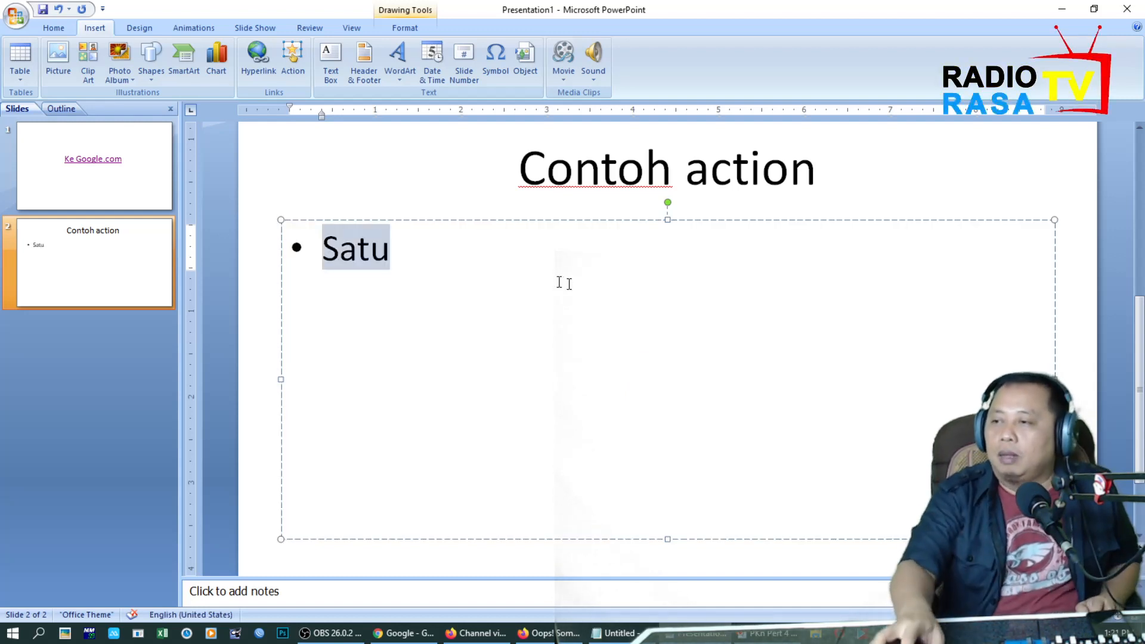
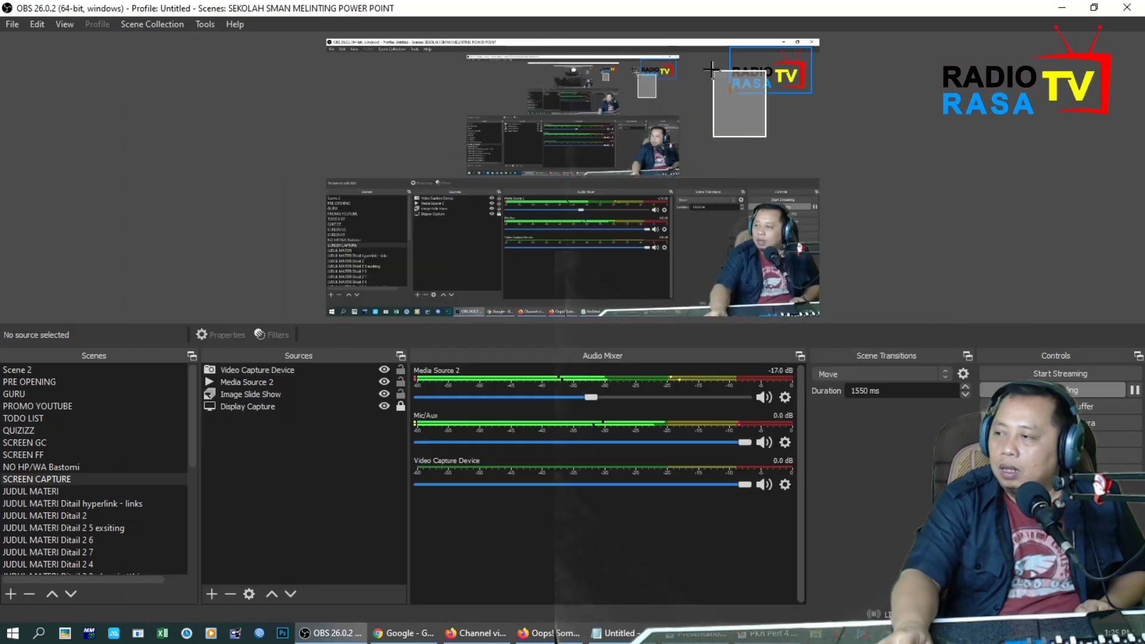
Switch to the Presentation1 window and insert the korekapi picture from the Downloads folder on slide 3.
left_click(701, 637)
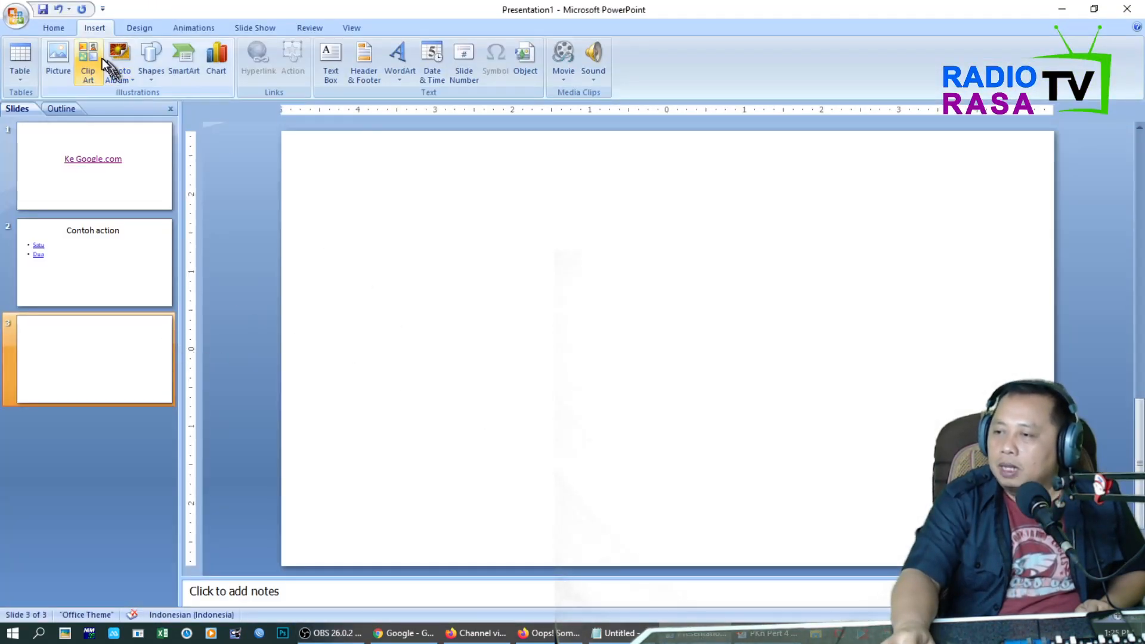
left_click(63, 63)
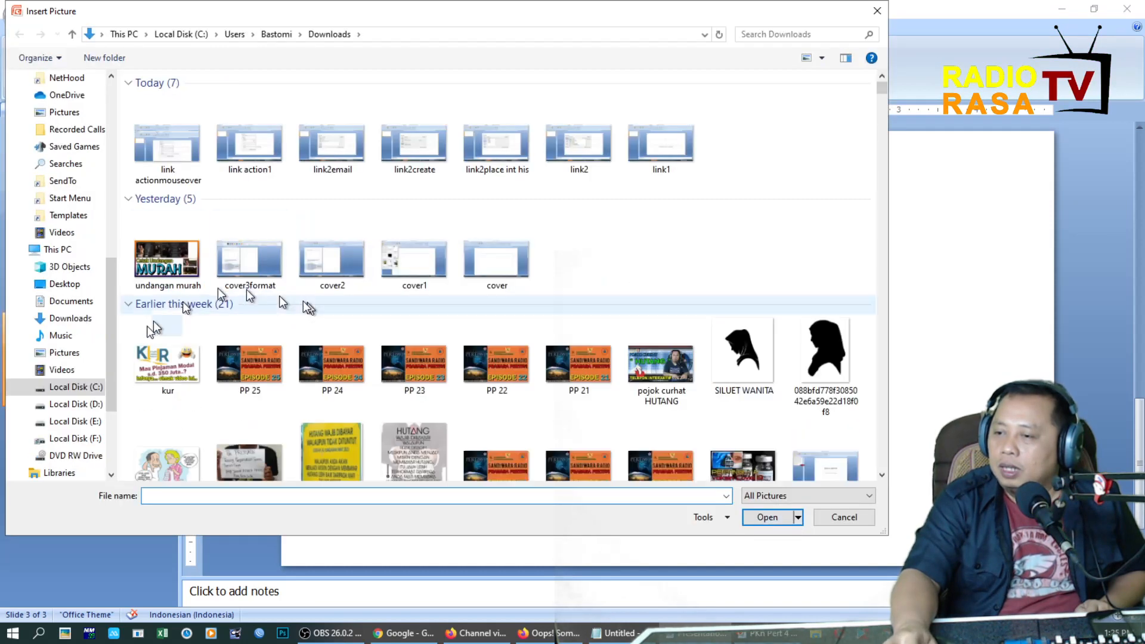
left_click(82, 319)
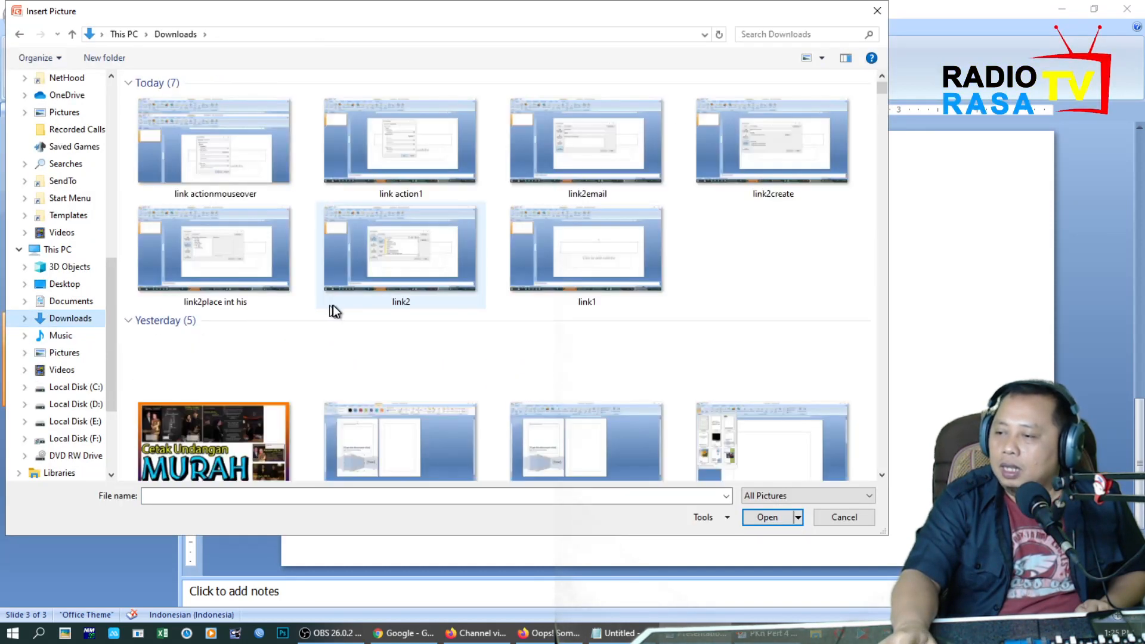
scroll(332, 306, "down", 15)
scroll(522, 337, "down", 5)
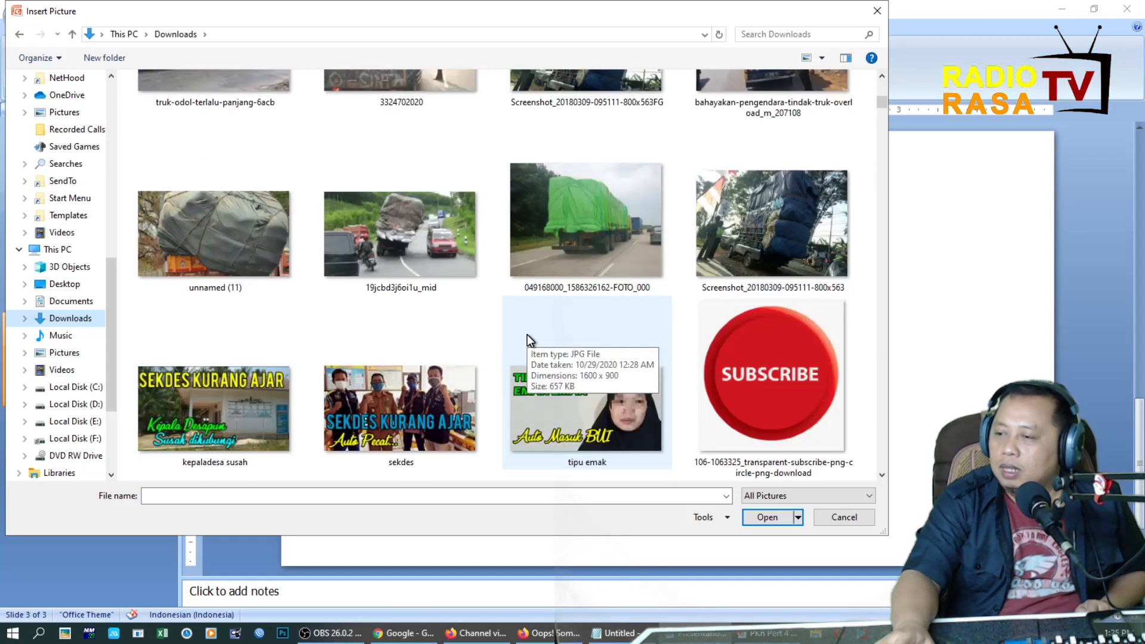
scroll(531, 337, "down", 1)
scroll(575, 343, "down", 1)
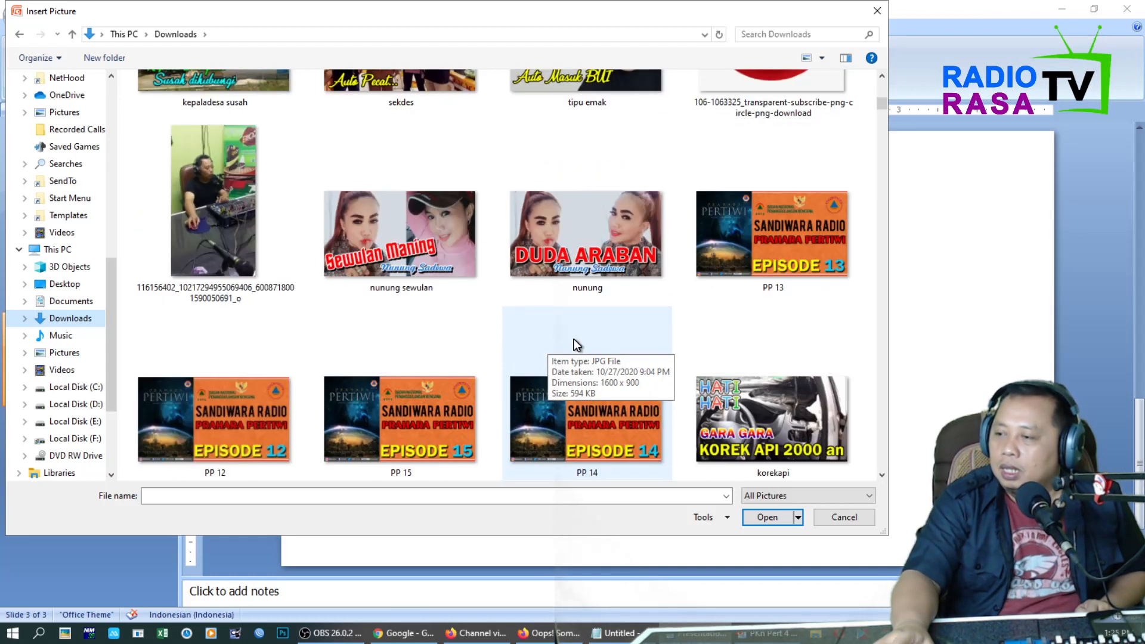
scroll(564, 324, "down", 1)
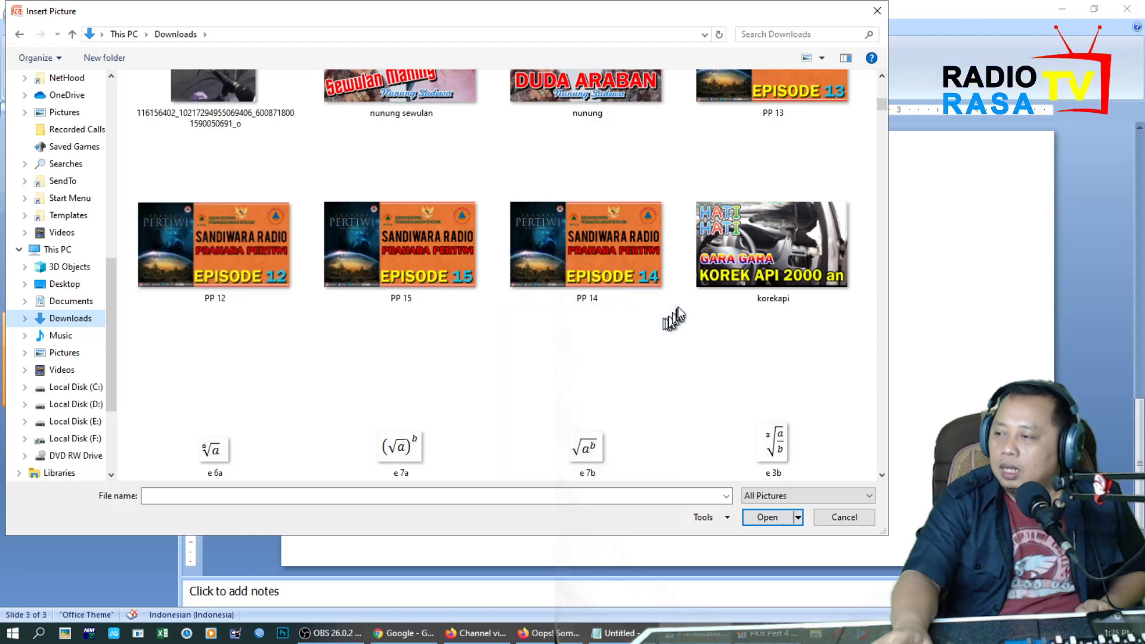
left_click(777, 295)
left_click(775, 517)
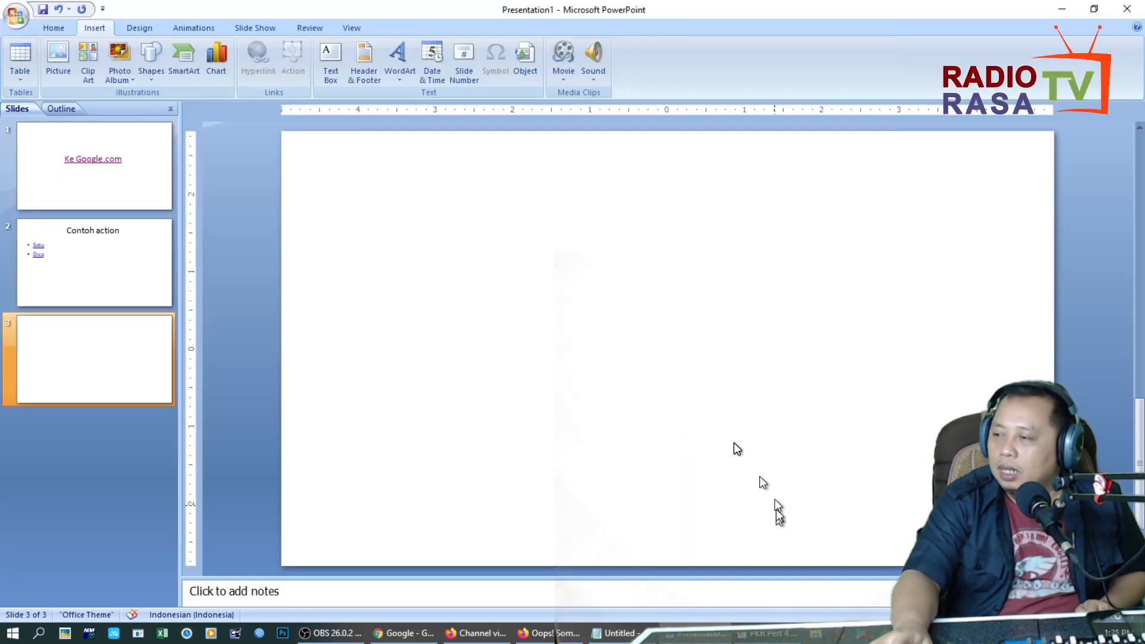
Shrink the inserted korekapi picture to roughly half the slide's width and place it near the slide's centre.
left_click_drag(1054, 134, 1035, 141)
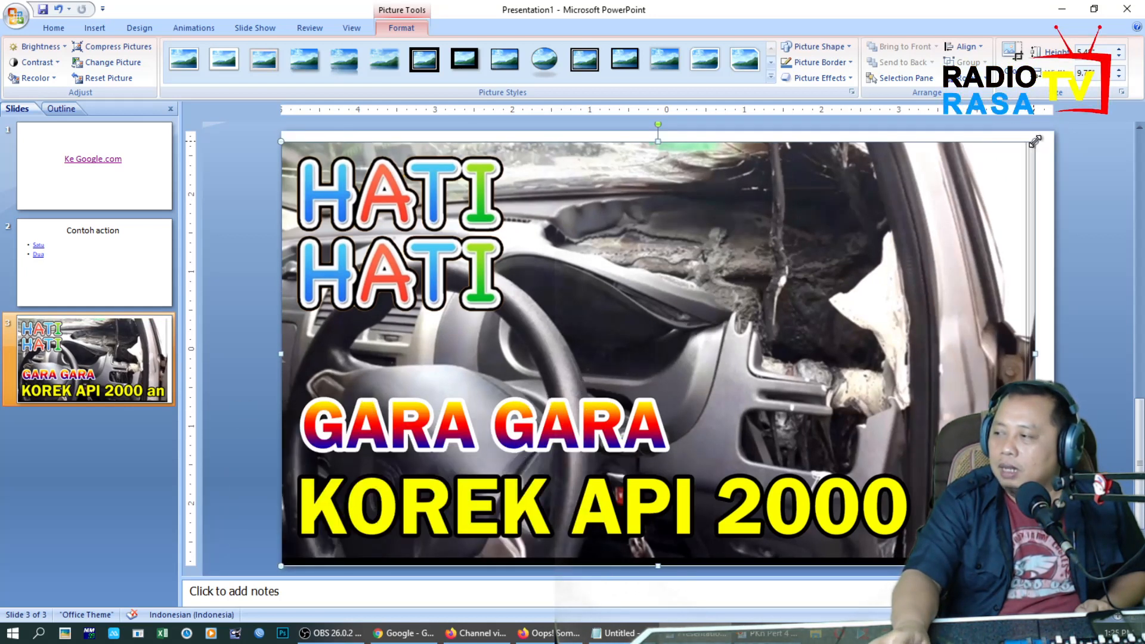
left_click_drag(1035, 141, 724, 340)
left_click_drag(674, 373, 596, 411)
left_click_drag(595, 411, 787, 291)
right_click(792, 258)
key("Escape")
left_click_drag(869, 201, 816, 229)
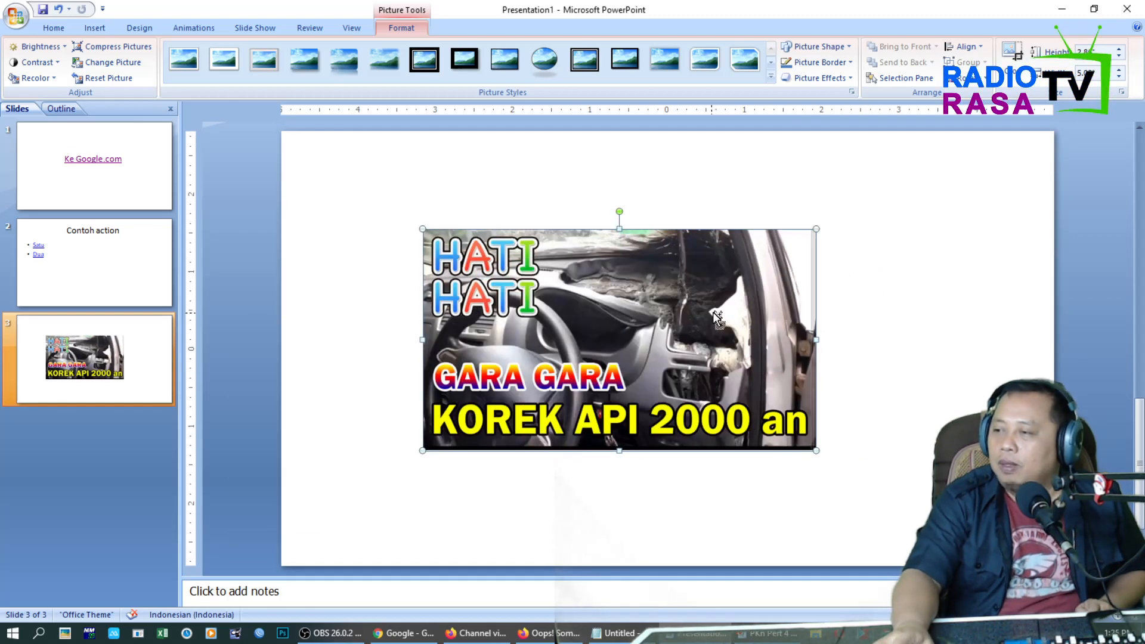
Give the korekapi picture a mouse-over action that plays the Whoosh sound, with highlighting on mouse over.
left_click(94, 28)
left_click(293, 60)
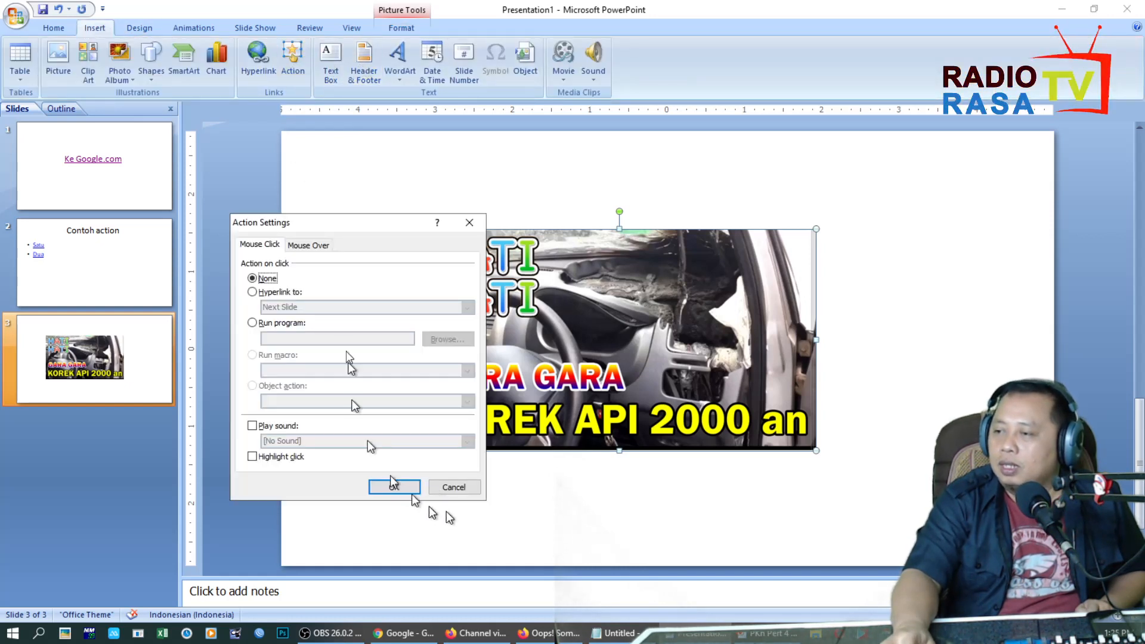
left_click(325, 247)
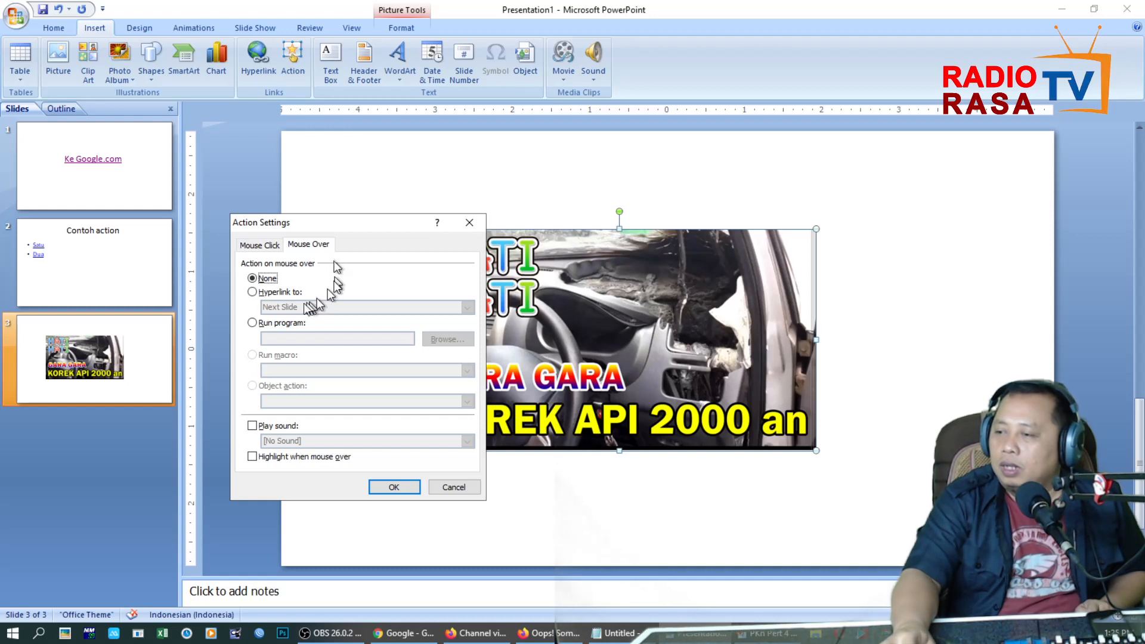
left_click(276, 427)
left_click(281, 441)
scroll(347, 473, "down", 5)
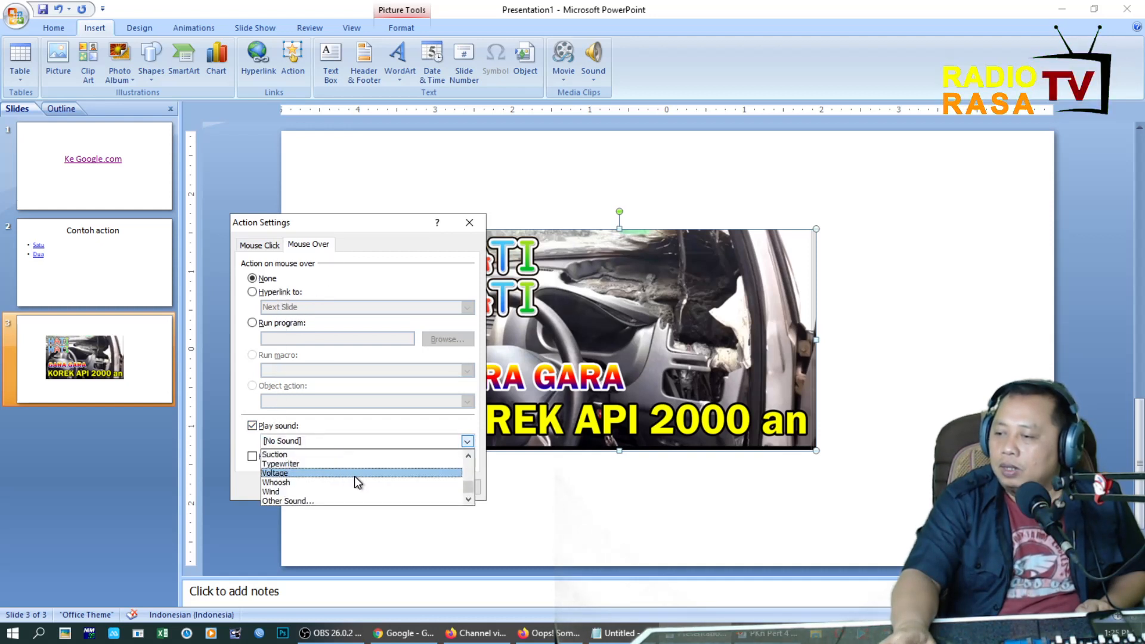
left_click(344, 484)
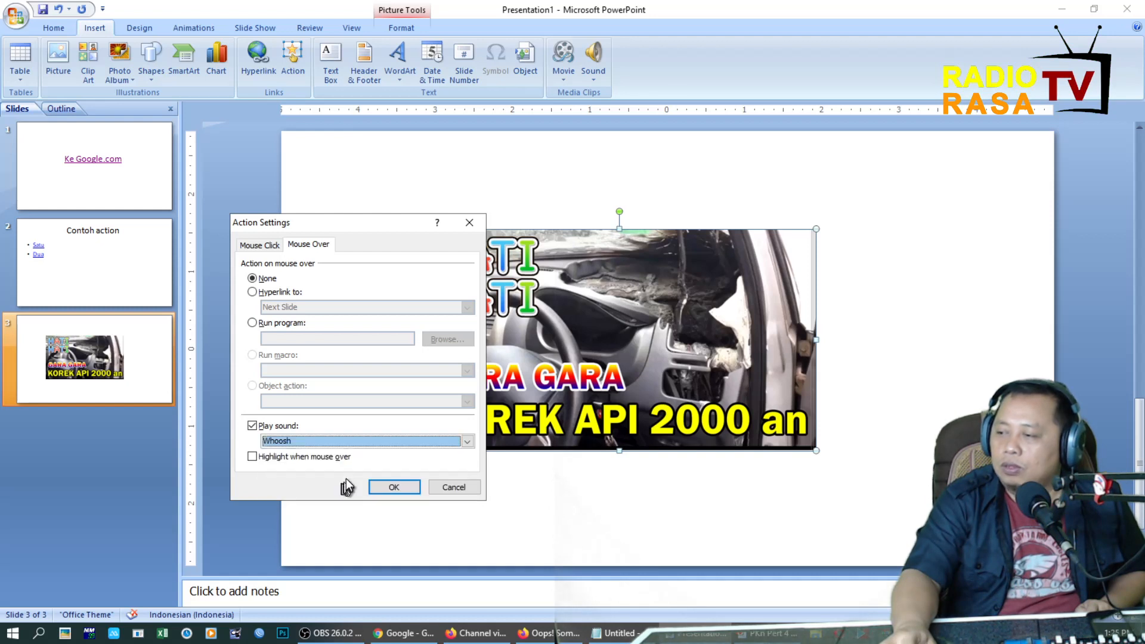
left_click(283, 461)
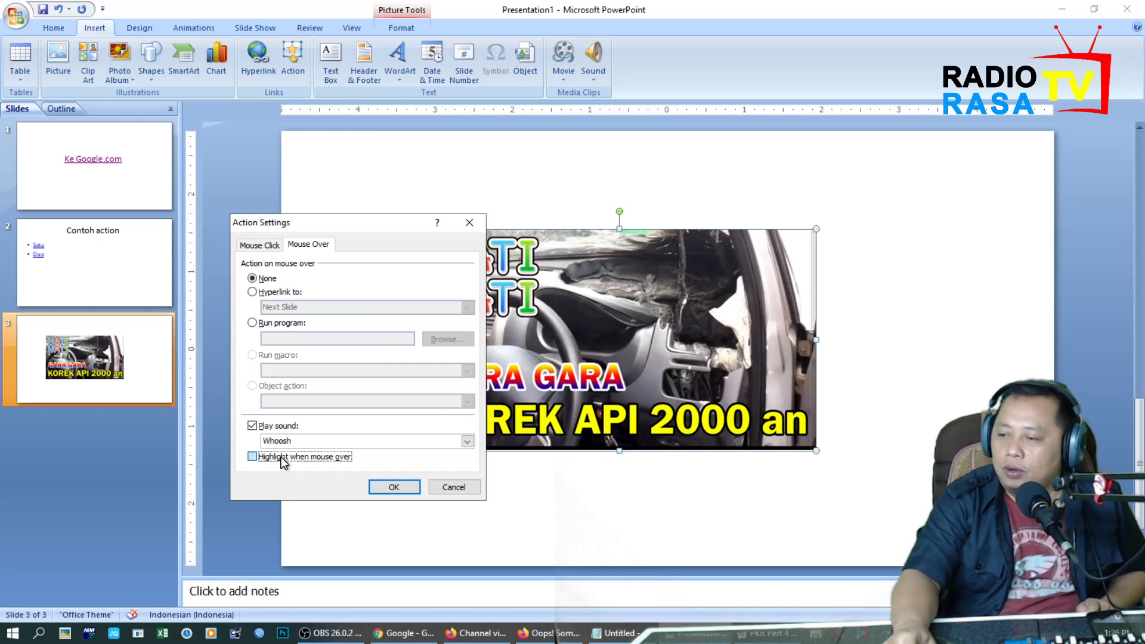
left_click(394, 488)
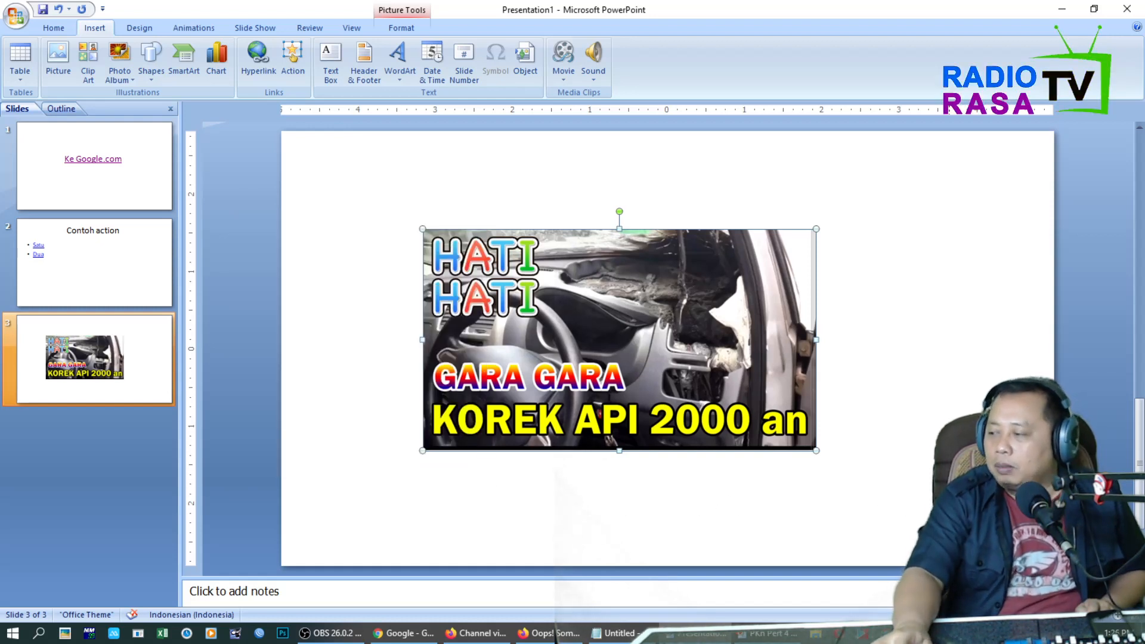
Run the slide show from slide 3 to test the picture's mouse-over action, and end it.
left_click(194, 28)
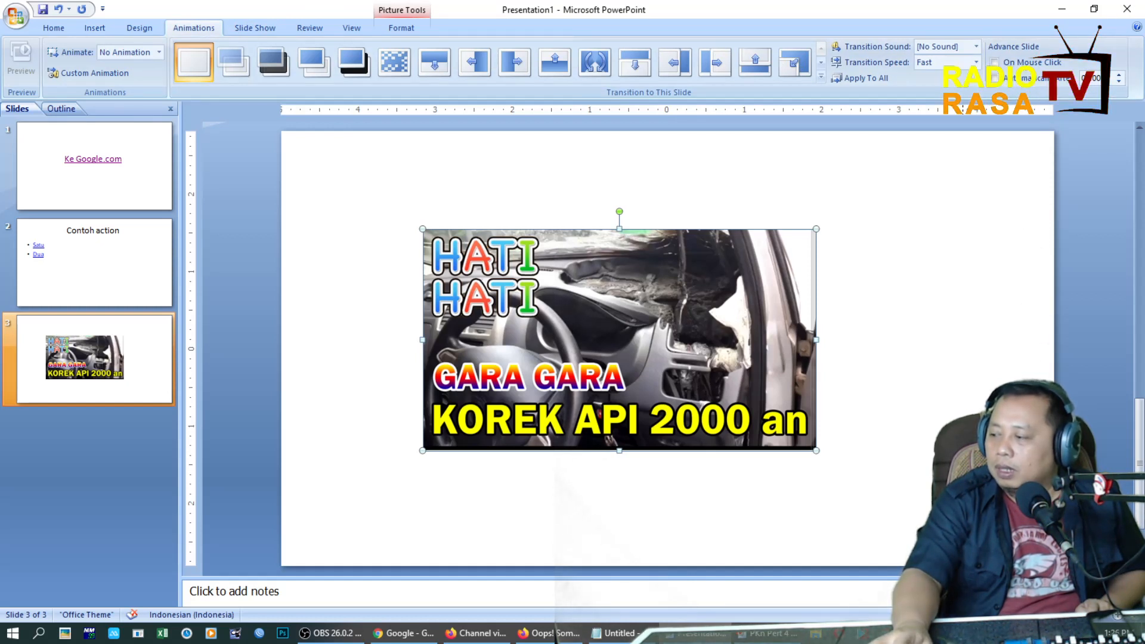
key("shift+F5")
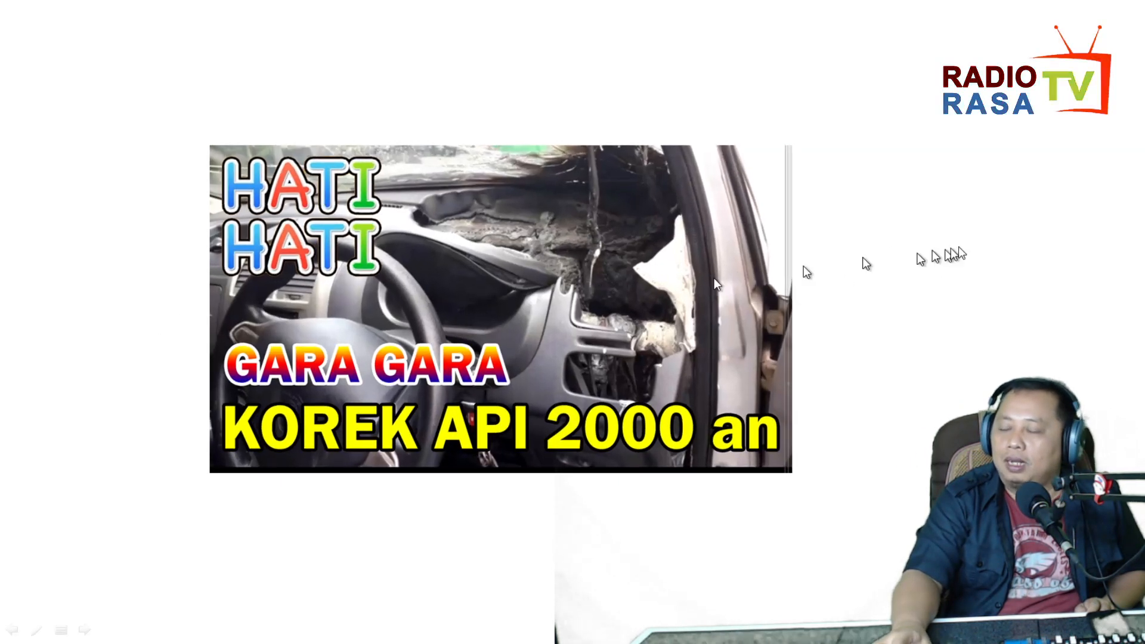
key("Escape")
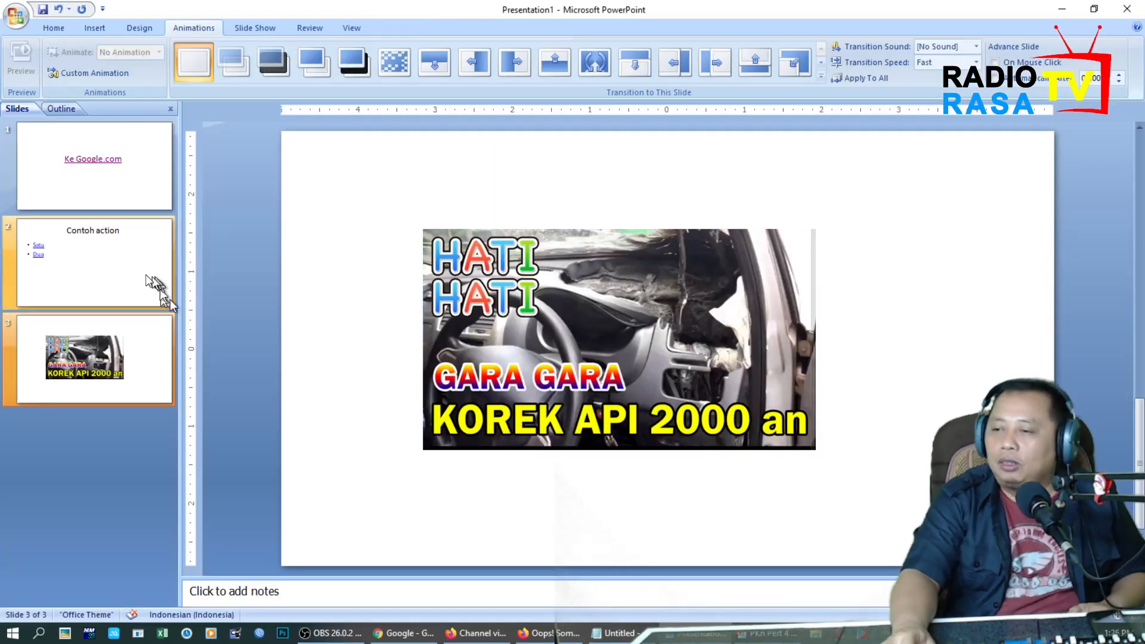
Examine the mouse-over action settings of the word "Dua" on the Contoh action slide and cancel without editing them.
left_click(94, 262)
left_click(414, 316)
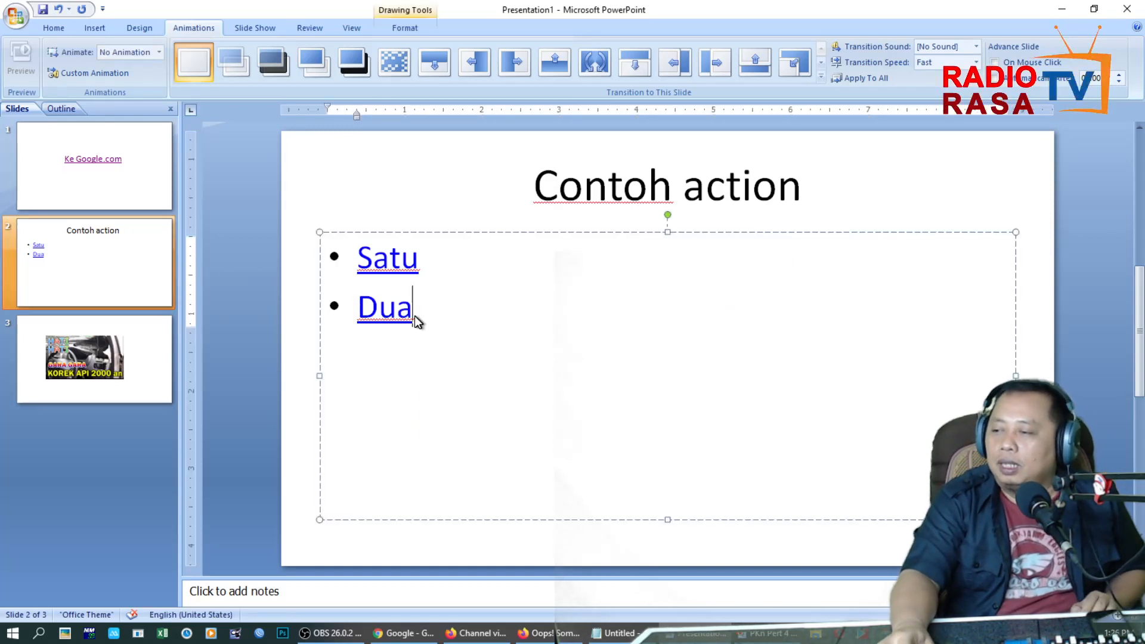
double_click(367, 311)
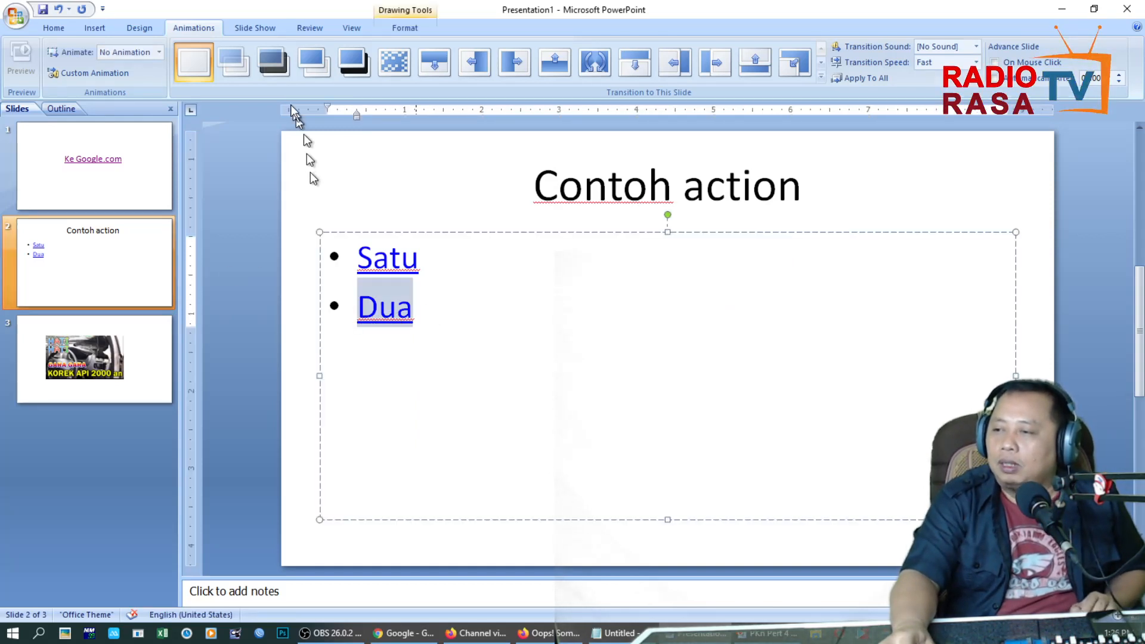
left_click(97, 29)
left_click(285, 64)
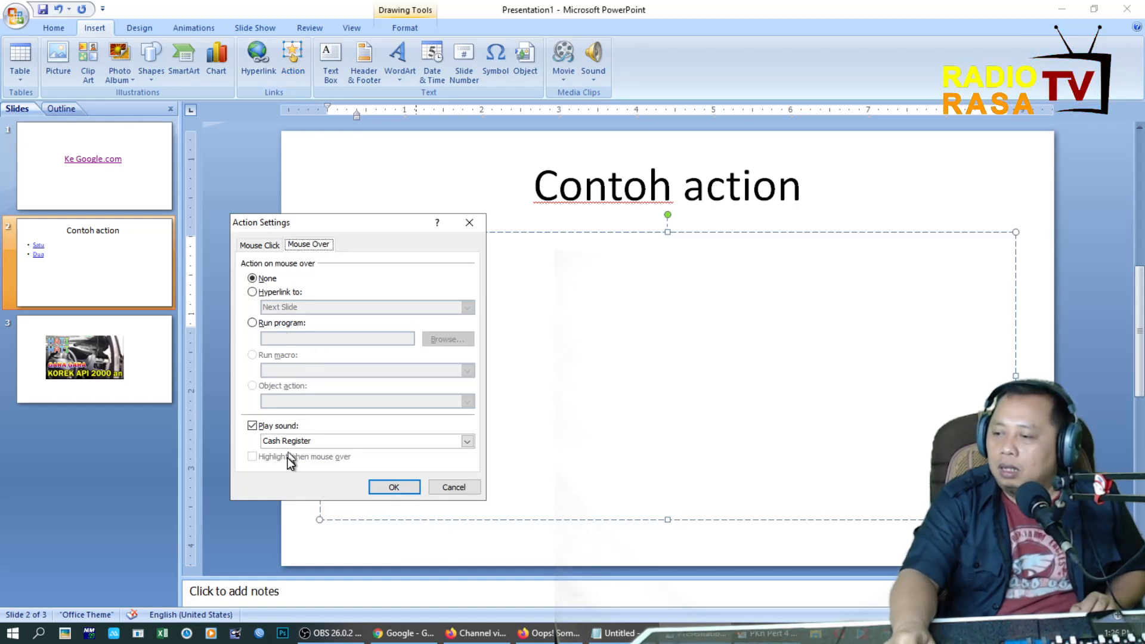
left_click(446, 485)
Return to slide 3, shrink the korekapi picture further and move it to the slide's upper-left area.
left_click(139, 344)
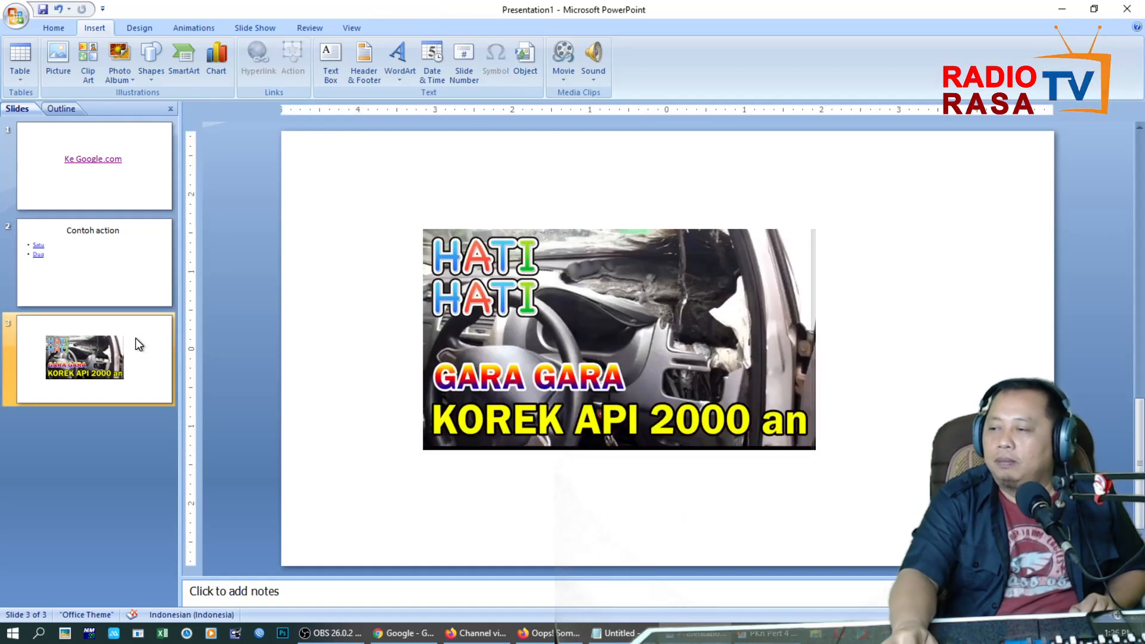
left_click(722, 292)
left_click_drag(814, 230, 664, 315)
left_click_drag(570, 373, 461, 232)
left_click(692, 277)
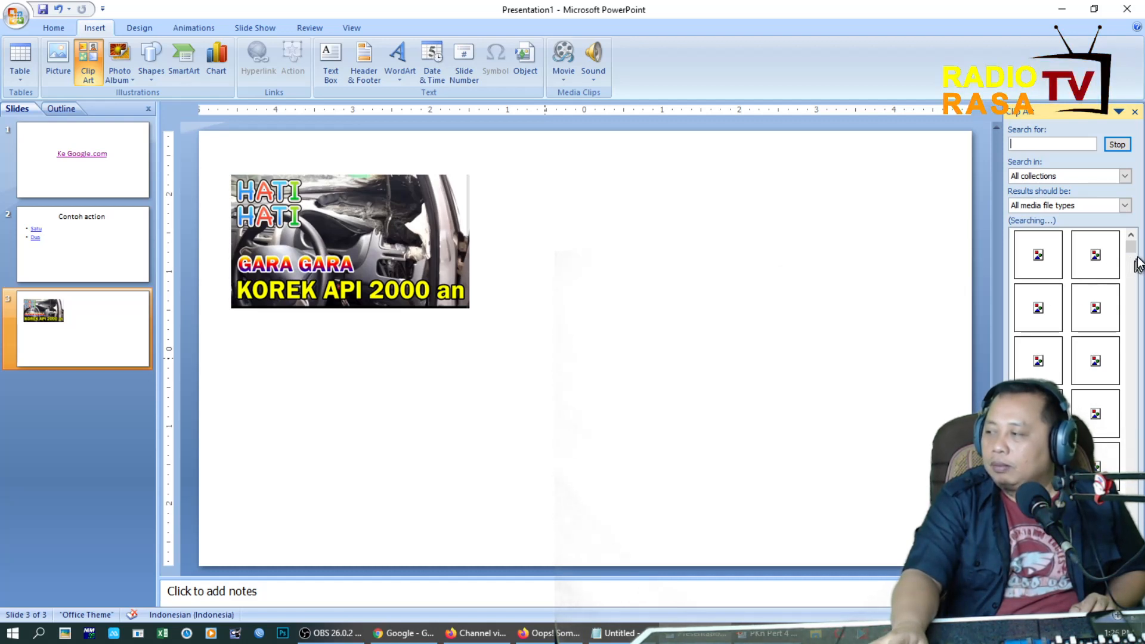
Insert the cow clip art on slide 3 and place it in the slide's upper-right area.
left_click(617, 633)
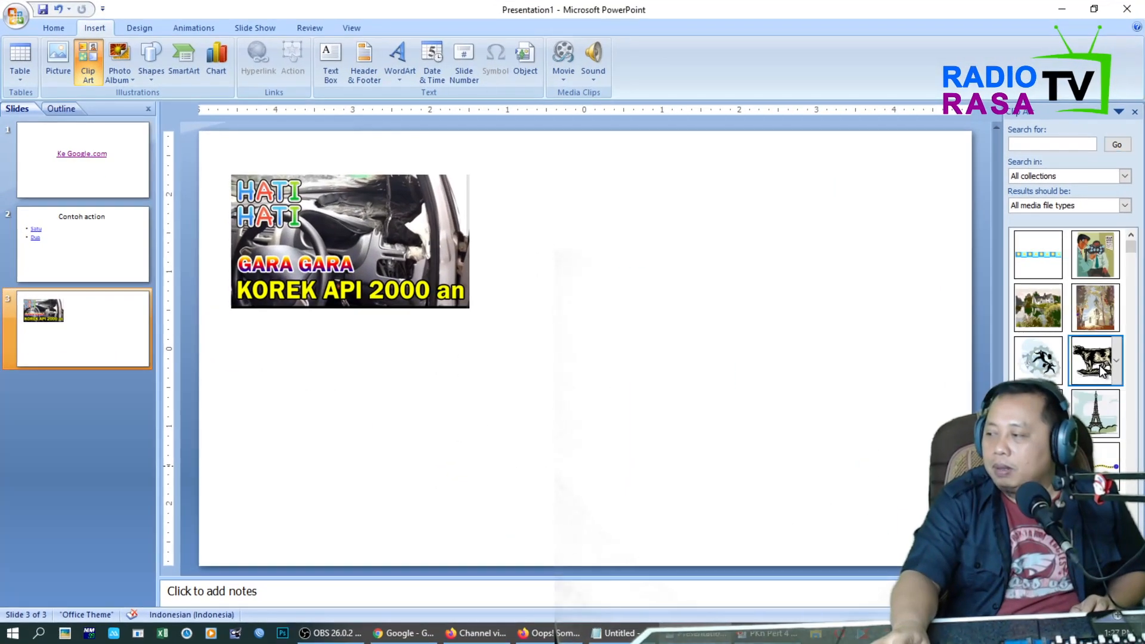
left_click(1101, 368)
left_click_drag(629, 341, 859, 256)
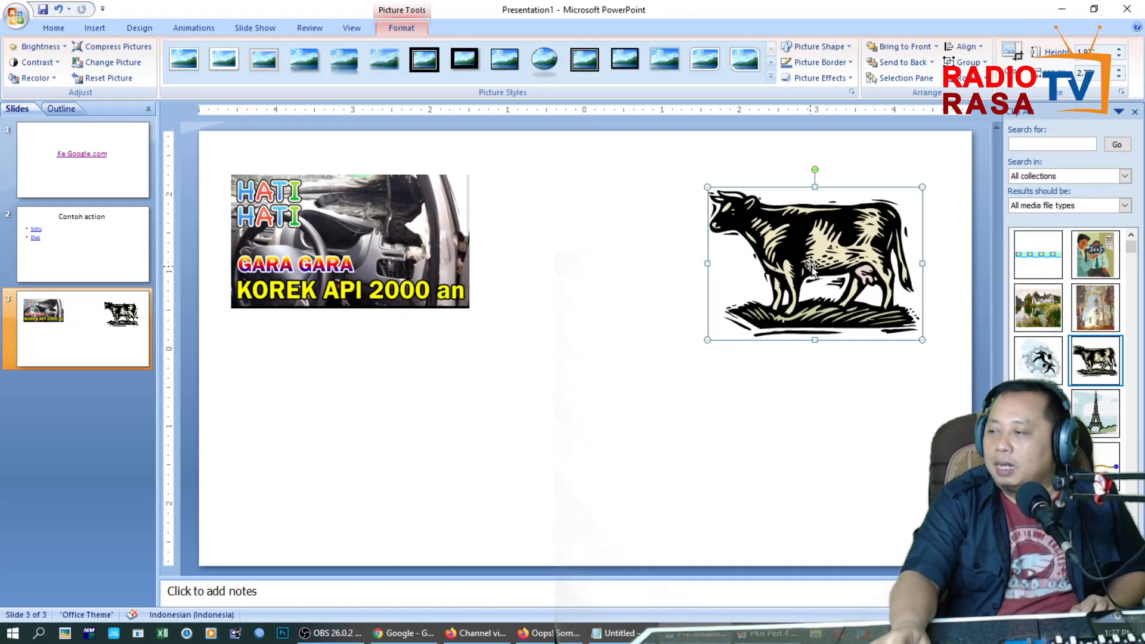
Open the cow clip art's mouse-over action settings and enable Play sound and Highlight when mouse over.
left_click(94, 28)
left_click(292, 60)
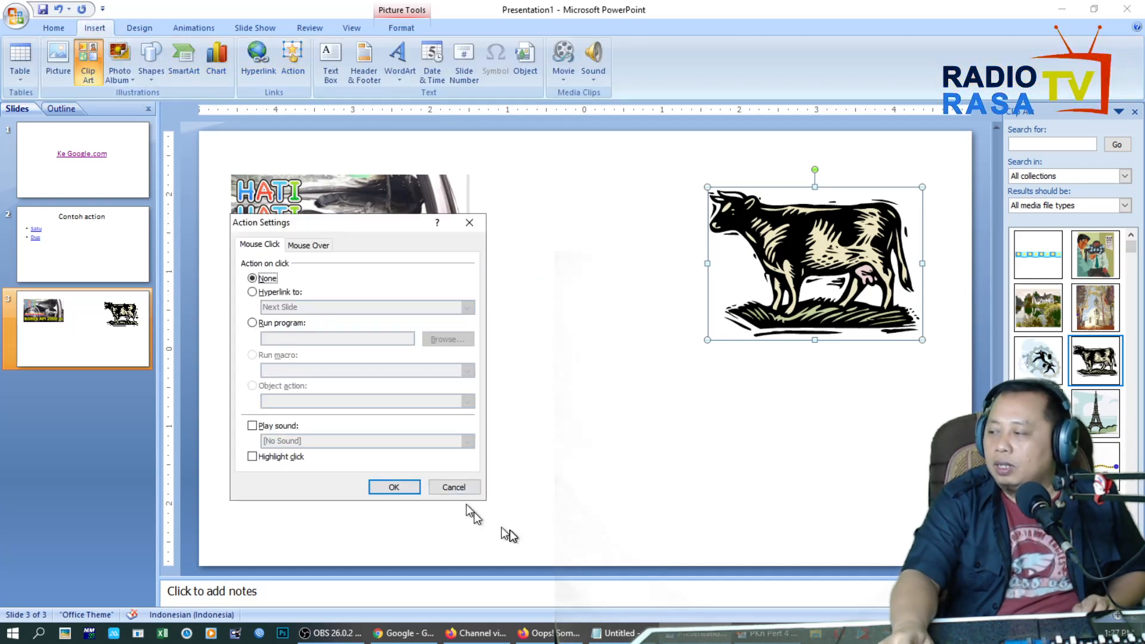
left_click(308, 246)
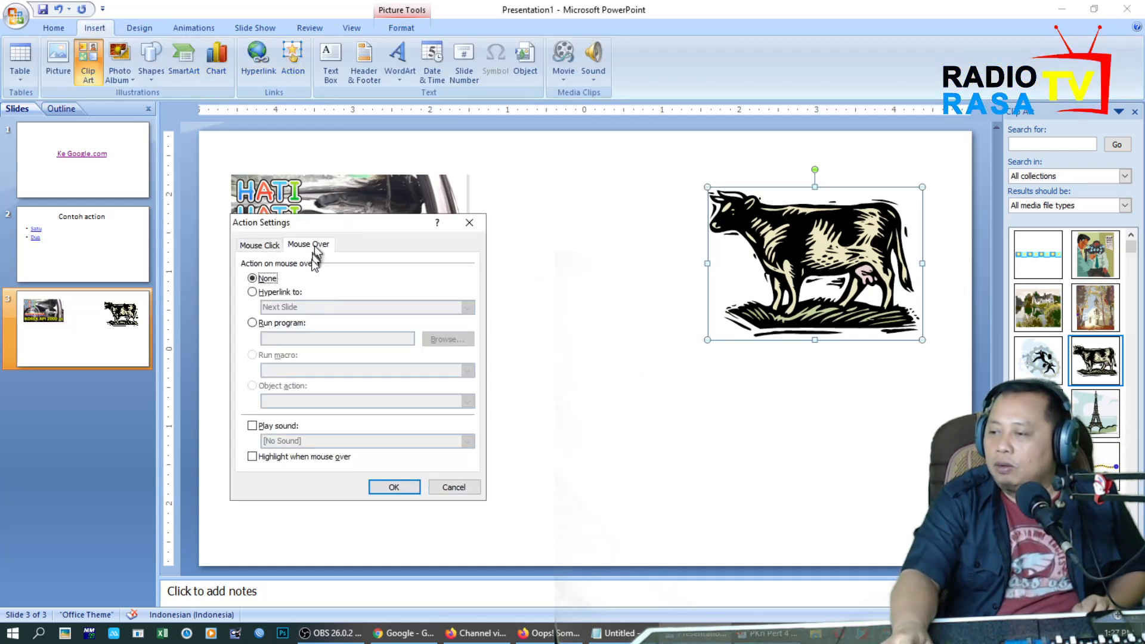
left_click(287, 425)
left_click(292, 458)
Choose the Laser sound for the cow's mouse-over action and apply the settings.
left_click(344, 441)
scroll(383, 472, "down", 5)
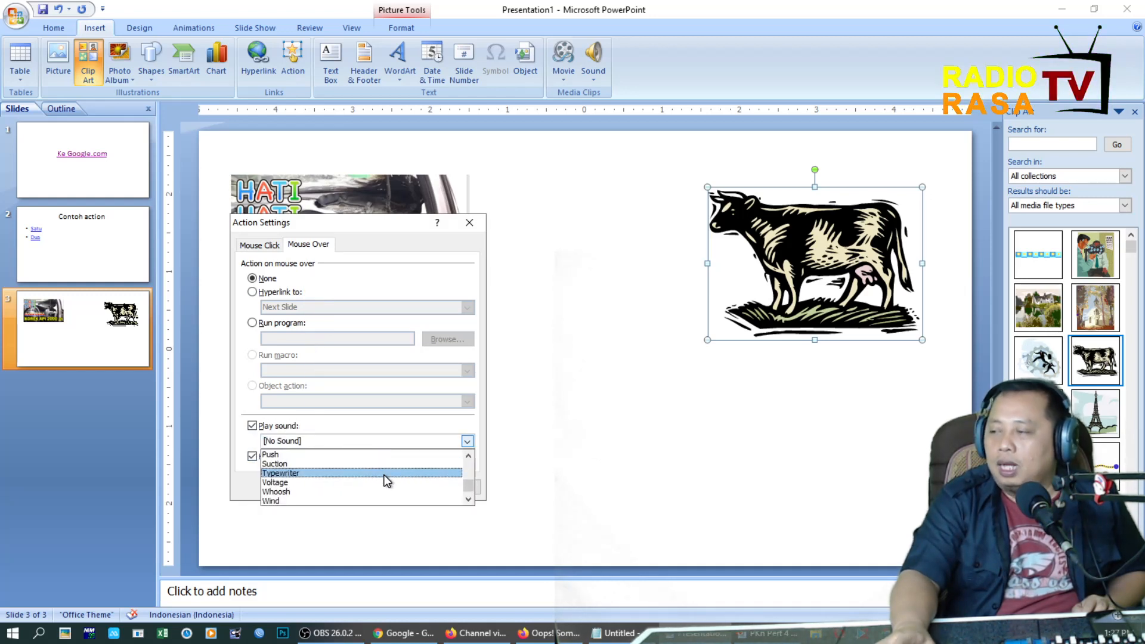
scroll(387, 481, "up", 3)
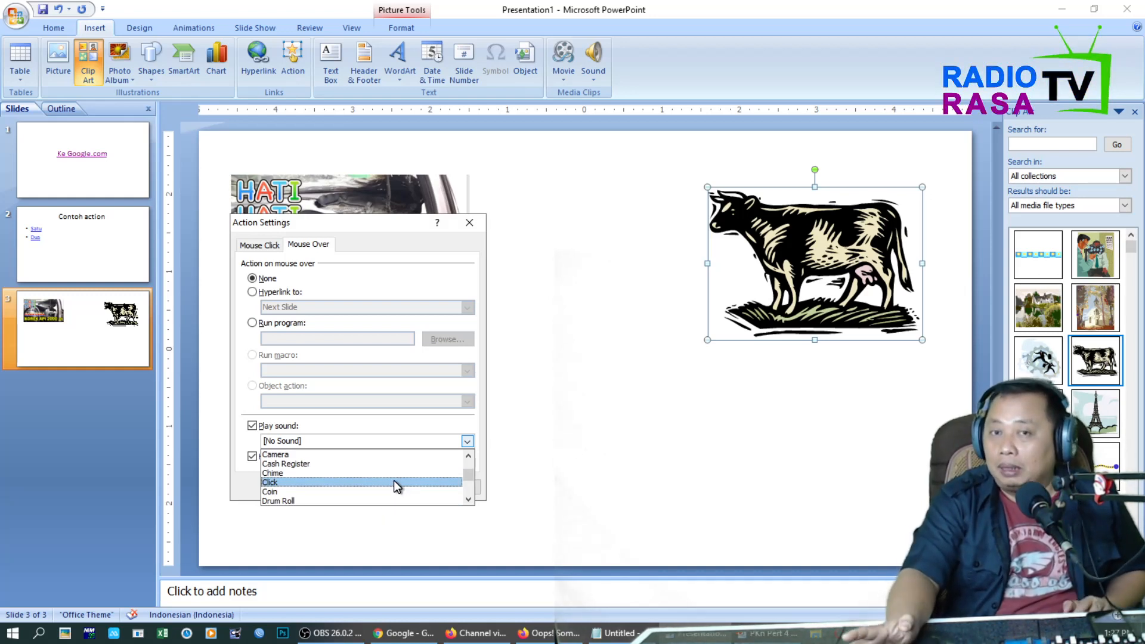
scroll(394, 481, "down", 3)
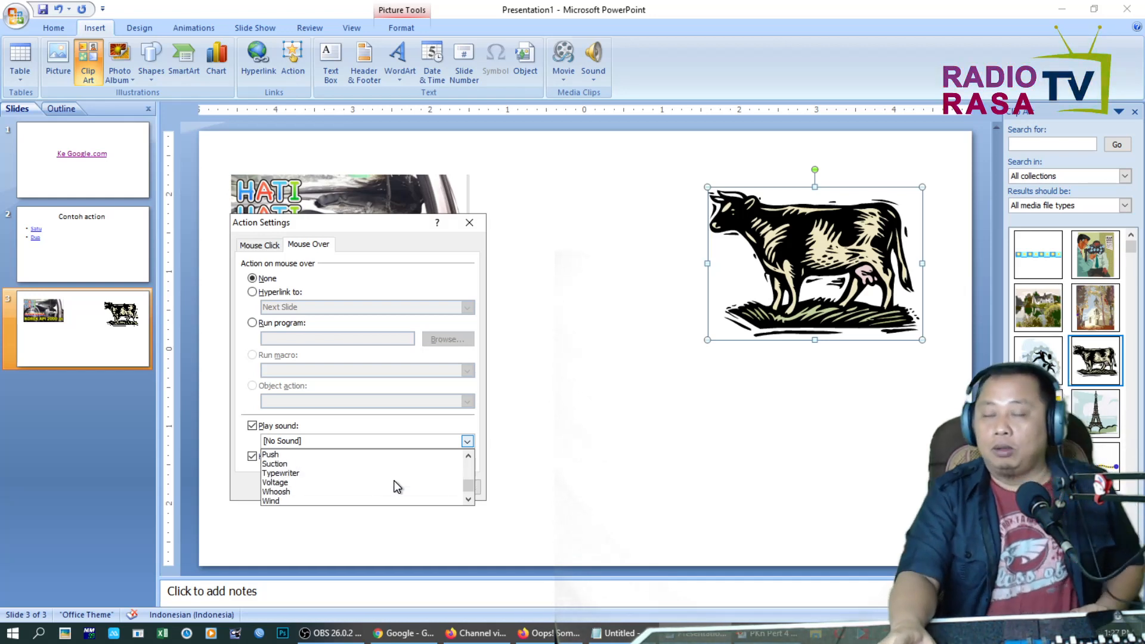
scroll(394, 480, "down", 1)
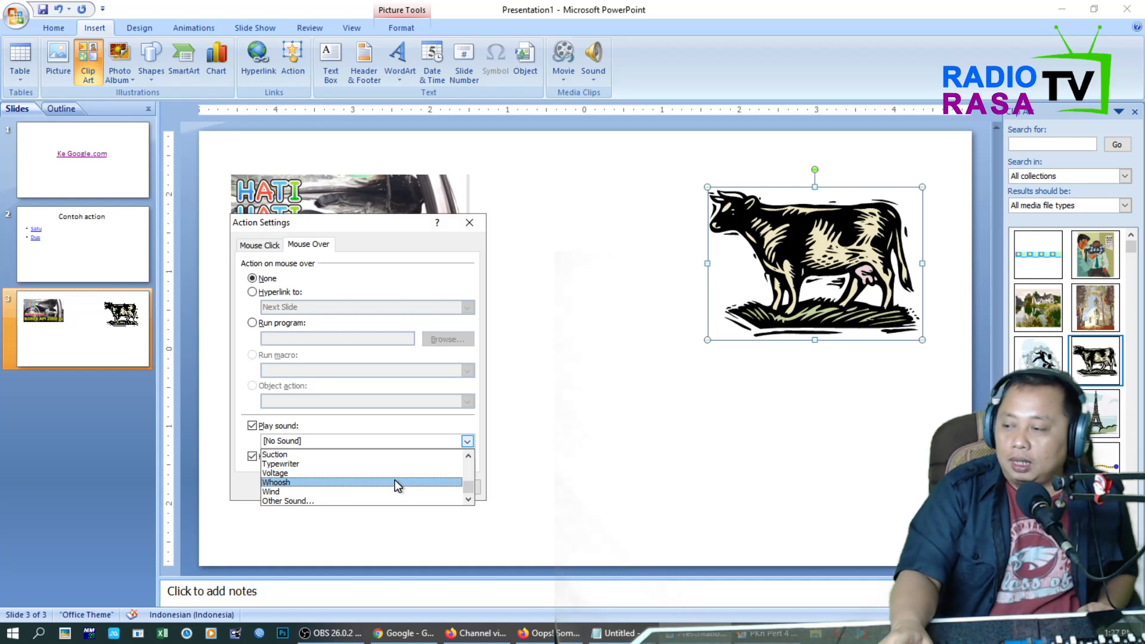
scroll(383, 474, "up", 3)
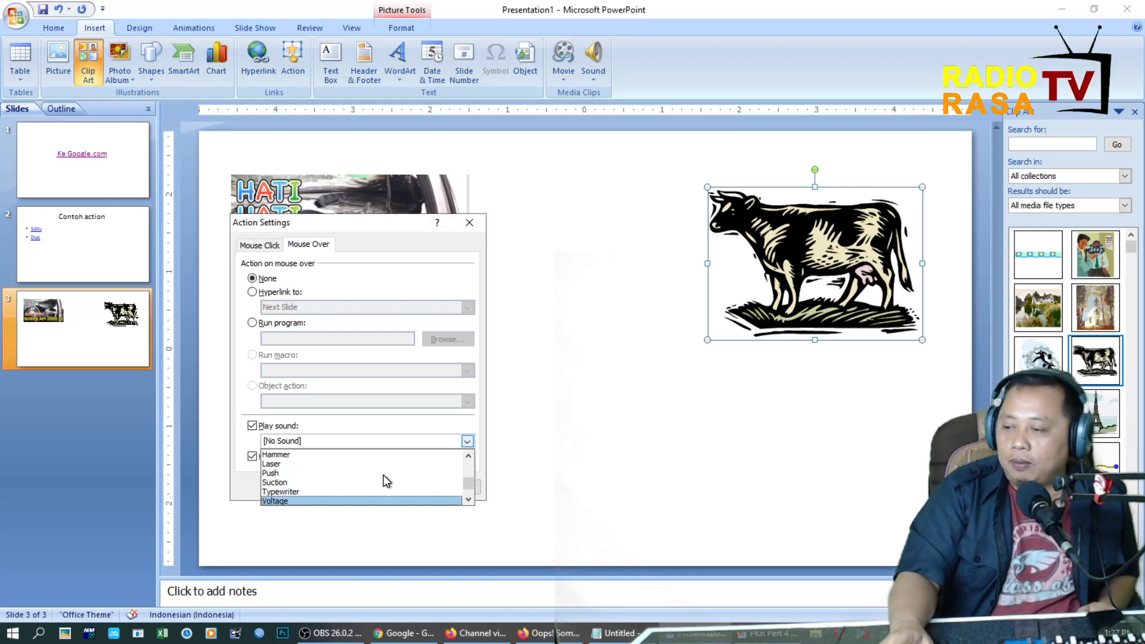
left_click(382, 464)
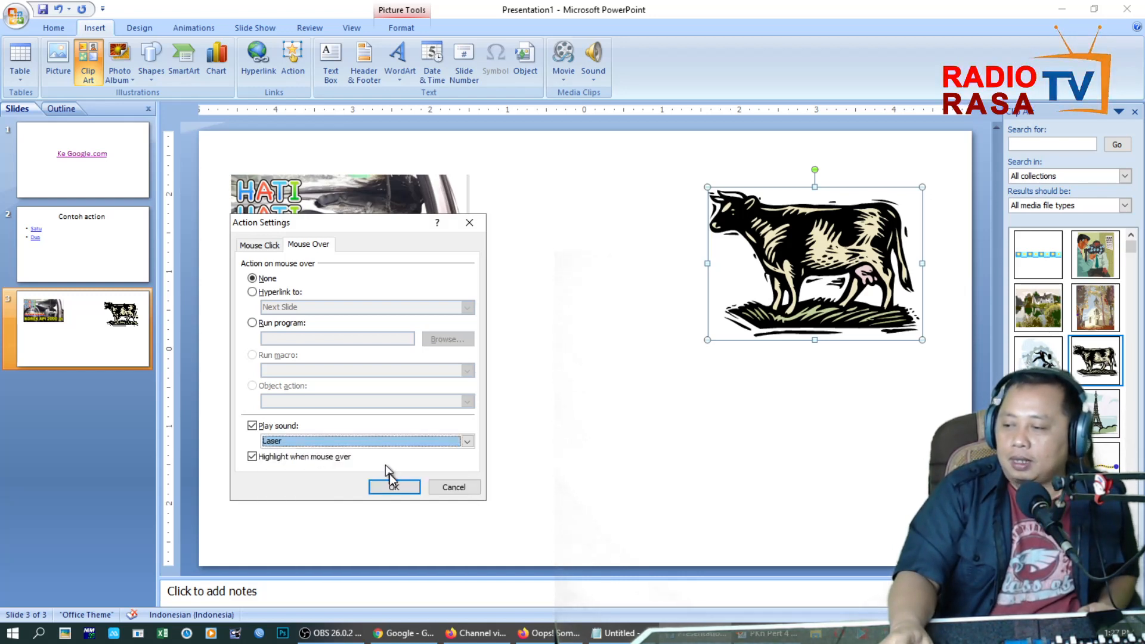
left_click(374, 486)
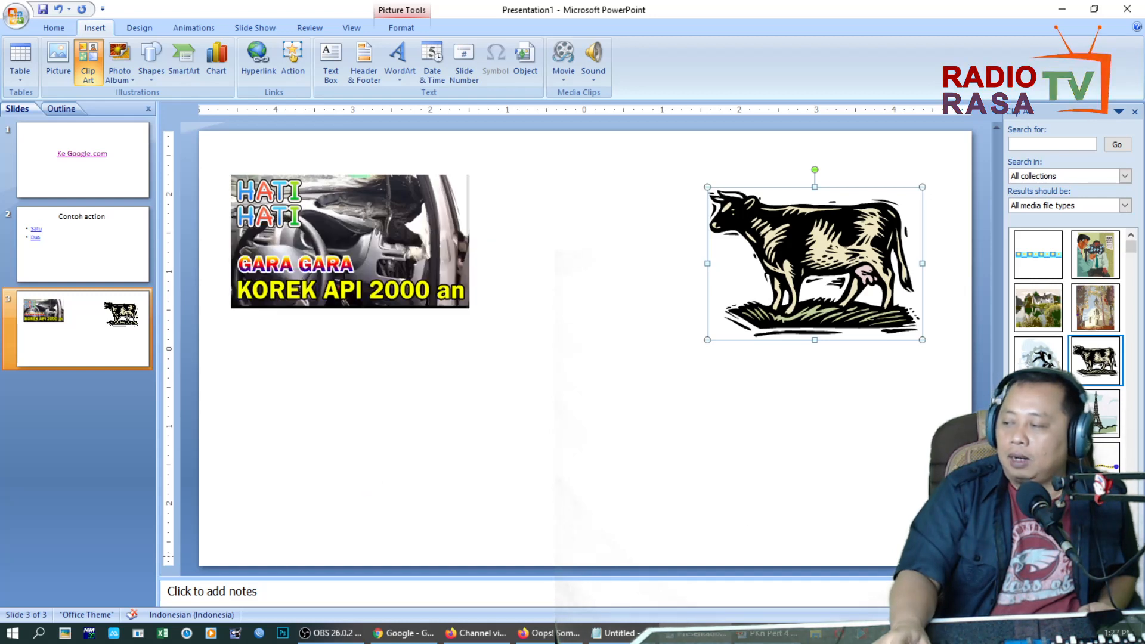
Run the slide show from slide 3 to test both pictures' mouse-over actions, and end it.
key("shift+F5")
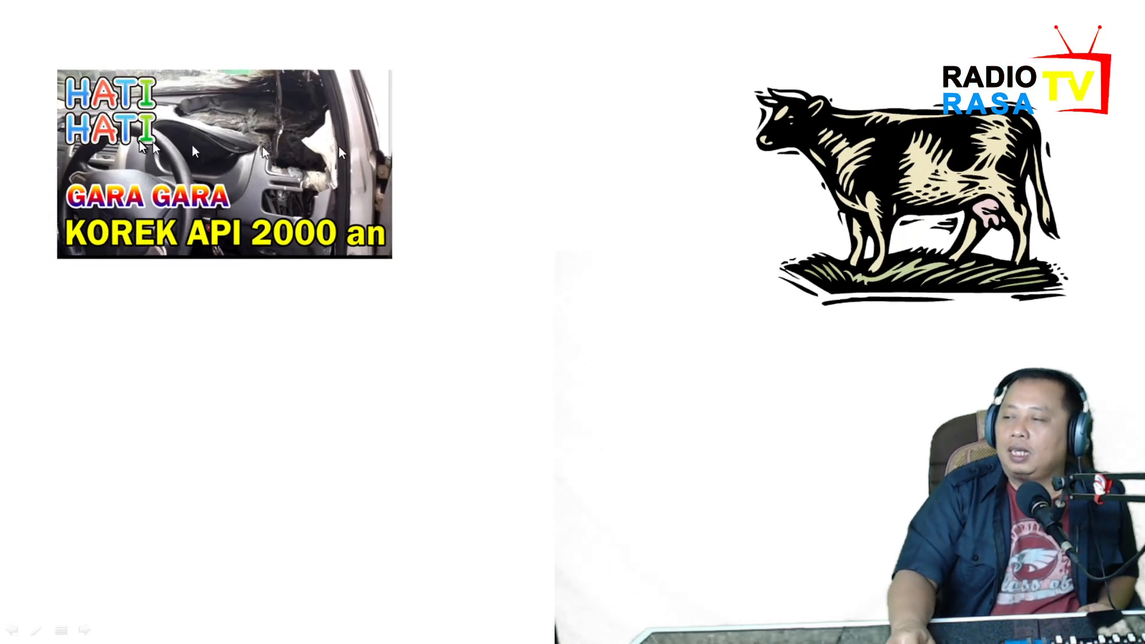
key("Escape")
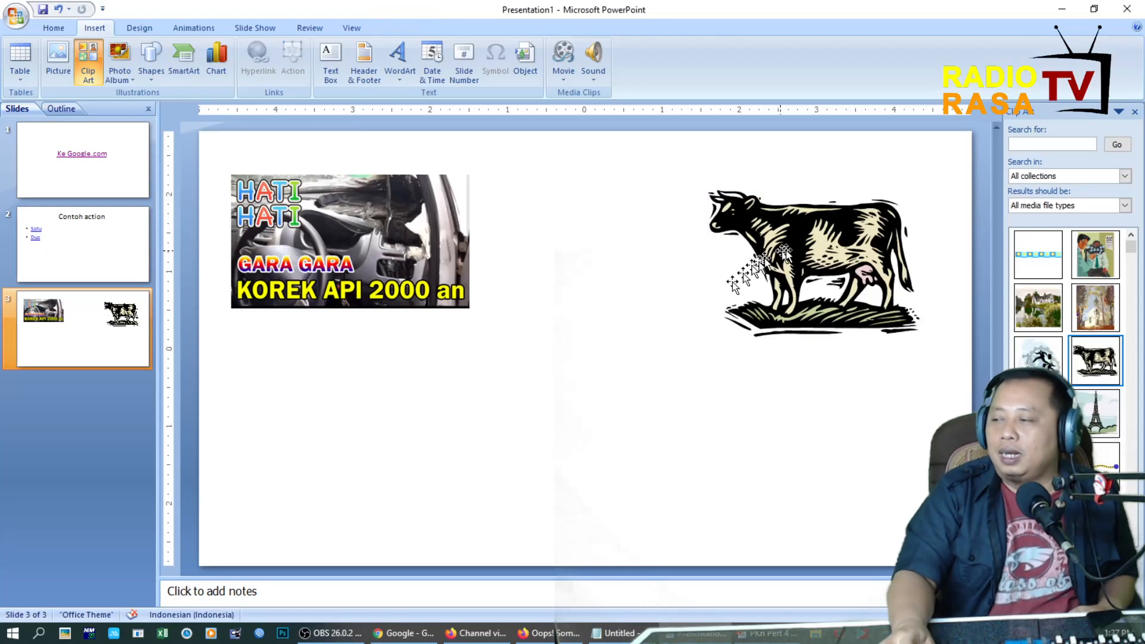
Try the Hyperlink to option in the cow's mouse-over action settings and set the action back to None.
left_click(304, 58)
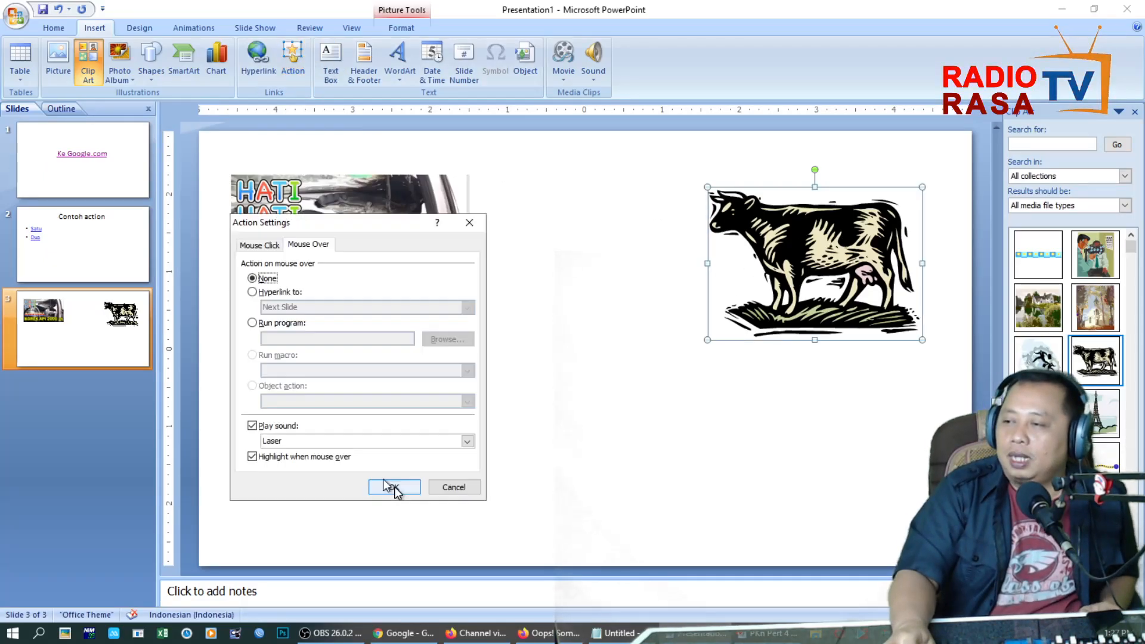
left_click(286, 293)
left_click(266, 279)
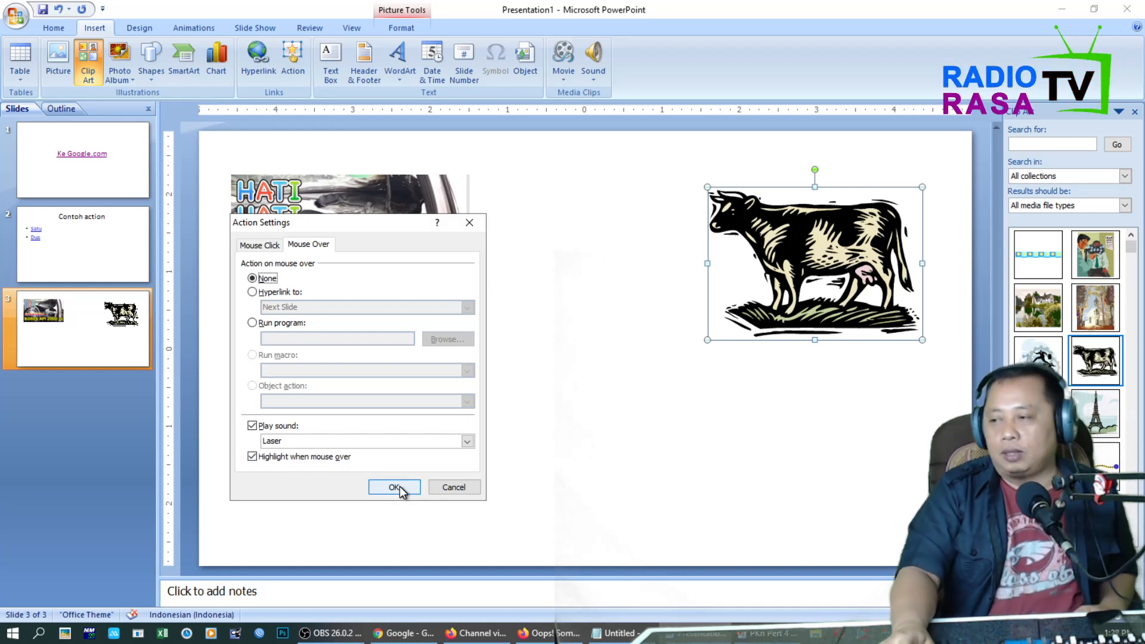
Switch to the untitled Notepad window.
left_click(596, 636)
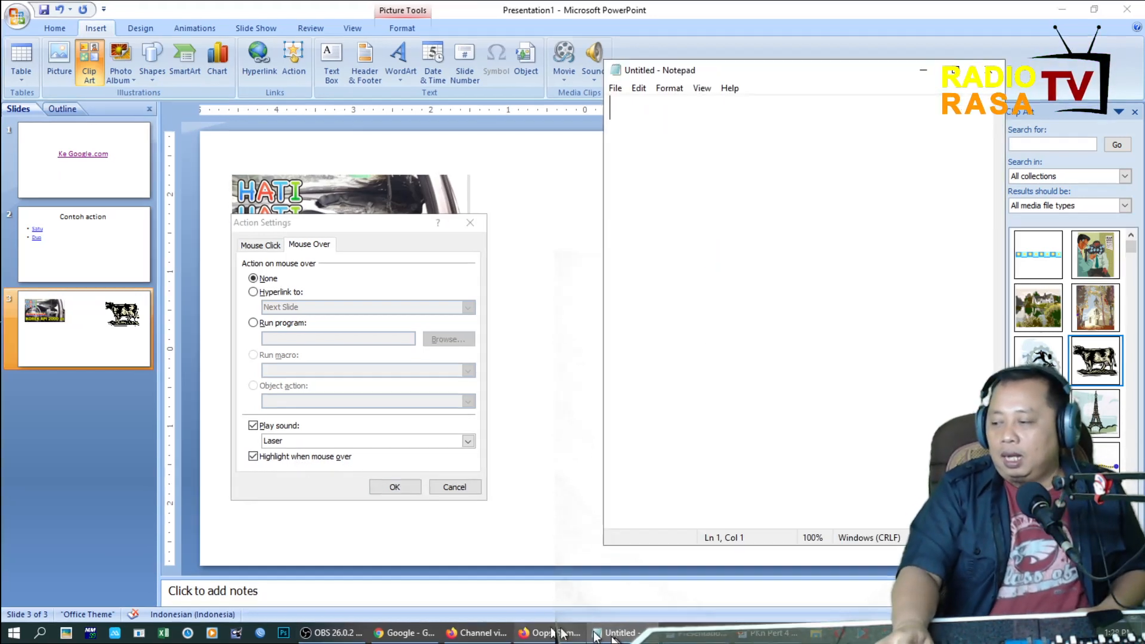